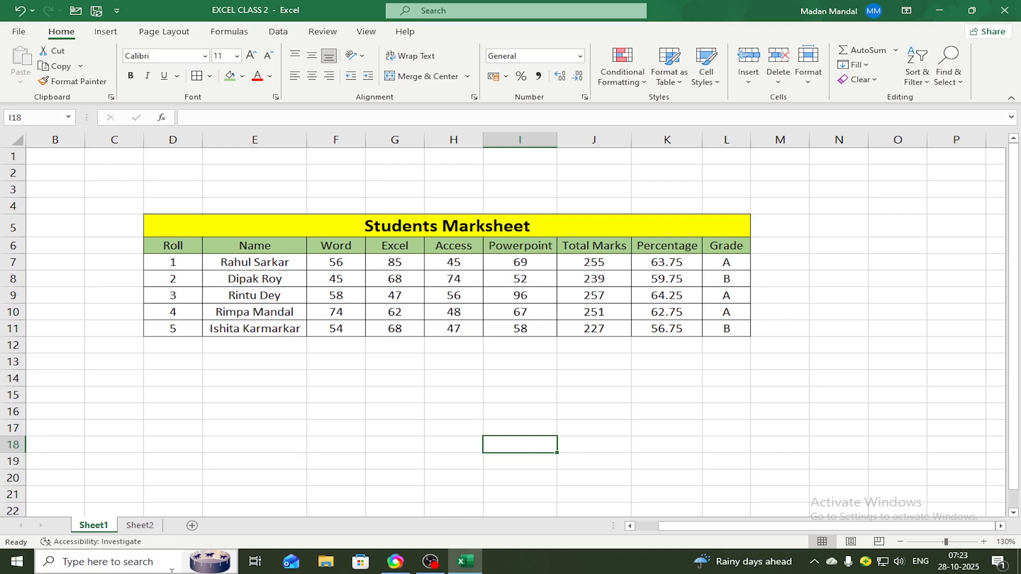
On Sheet2, enter the column headers ROLL, NAME, WORD and EXCEL in cells F7 to I7
left_click(142, 526)
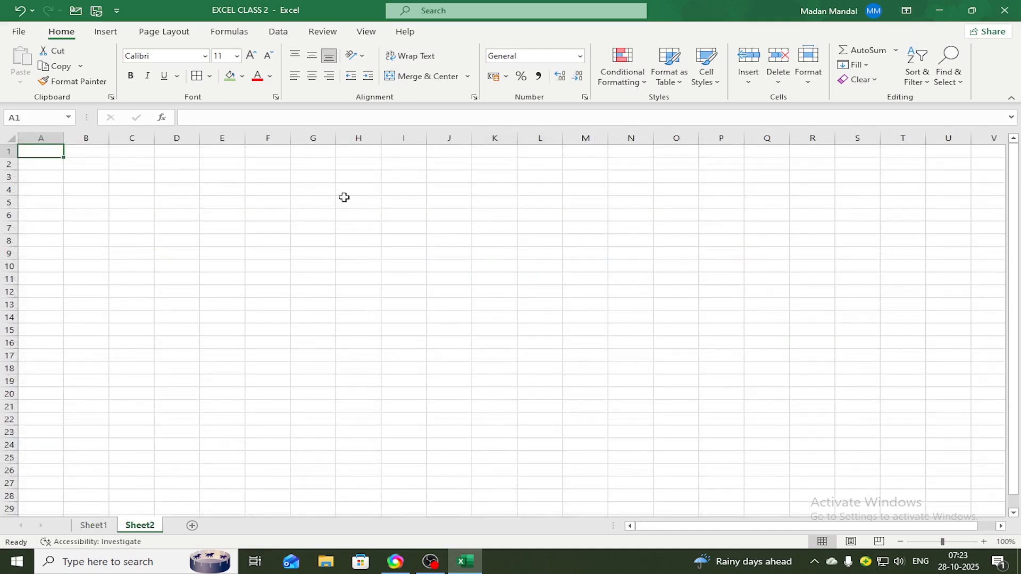
left_click(276, 226)
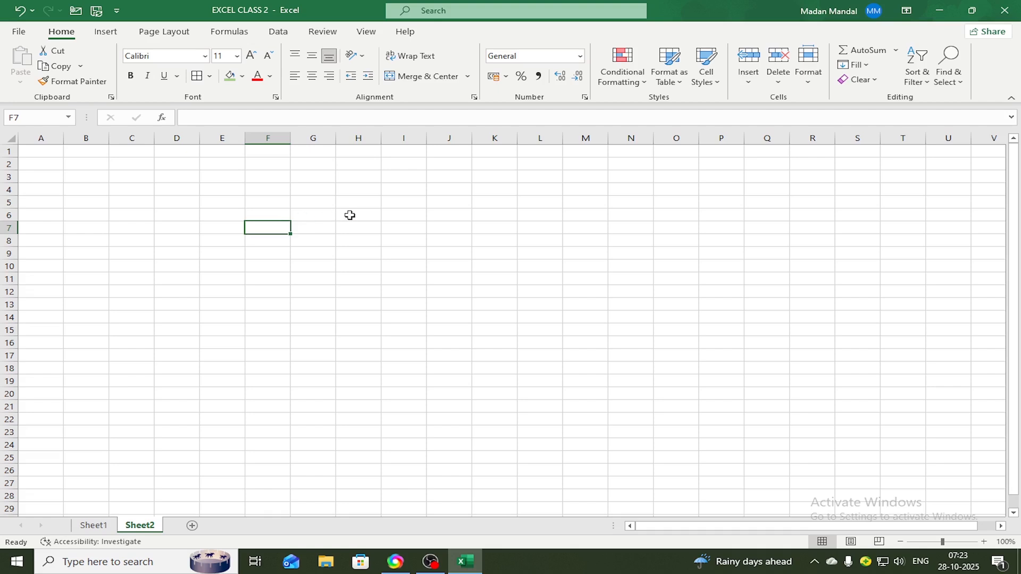
type("ROL")
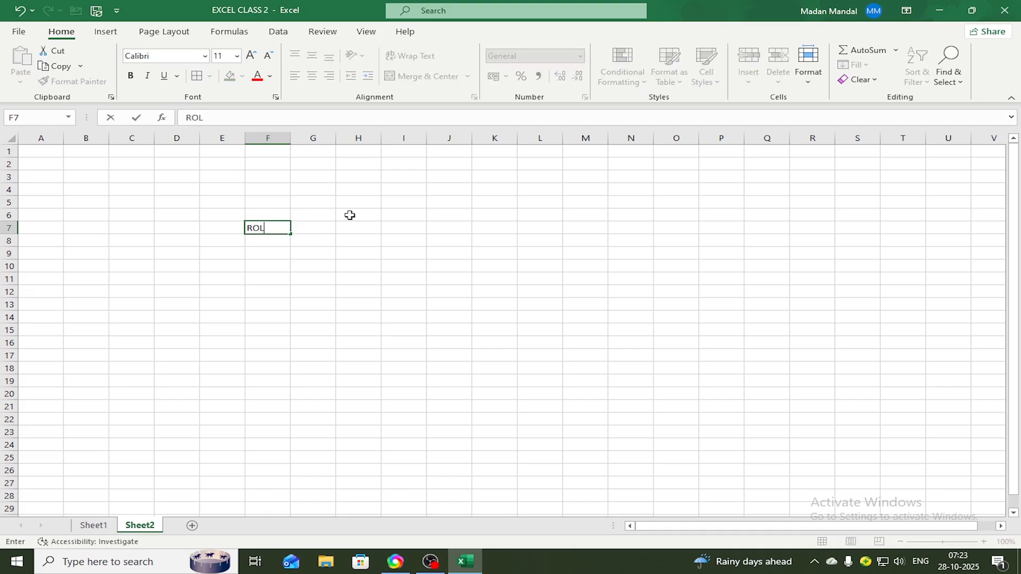
type("L")
key("Tab")
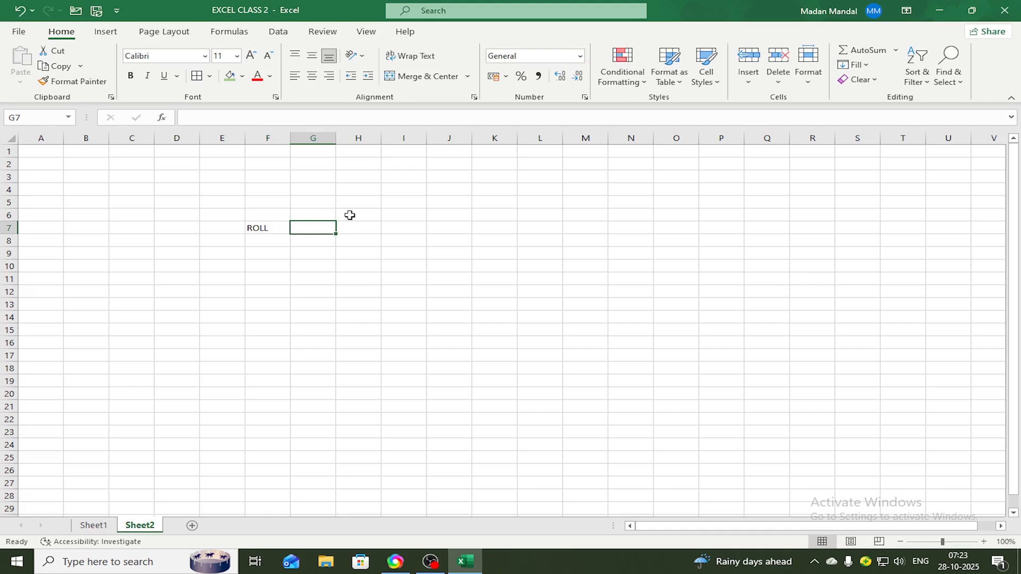
type("NAME")
key("Tab")
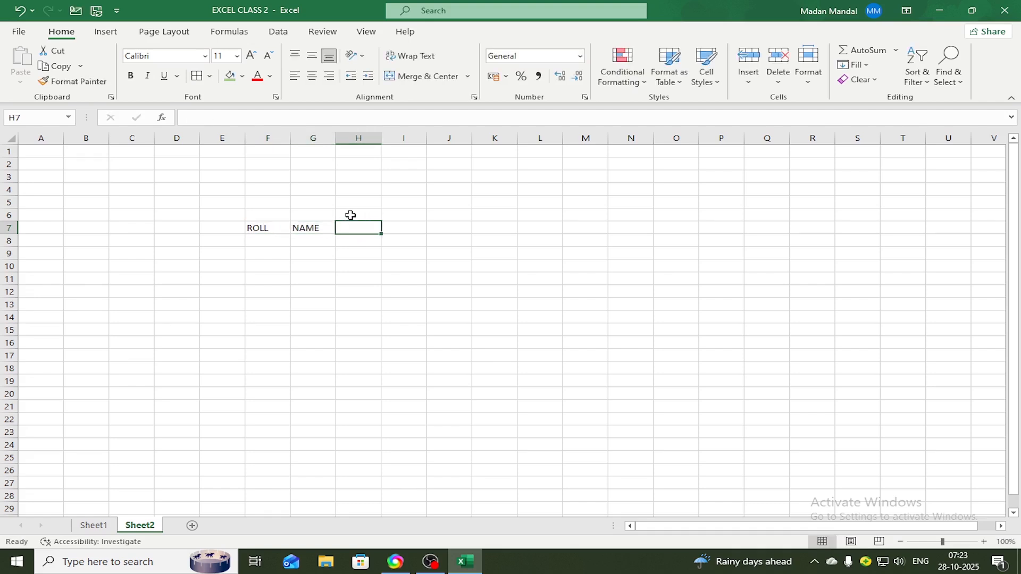
type("WORD")
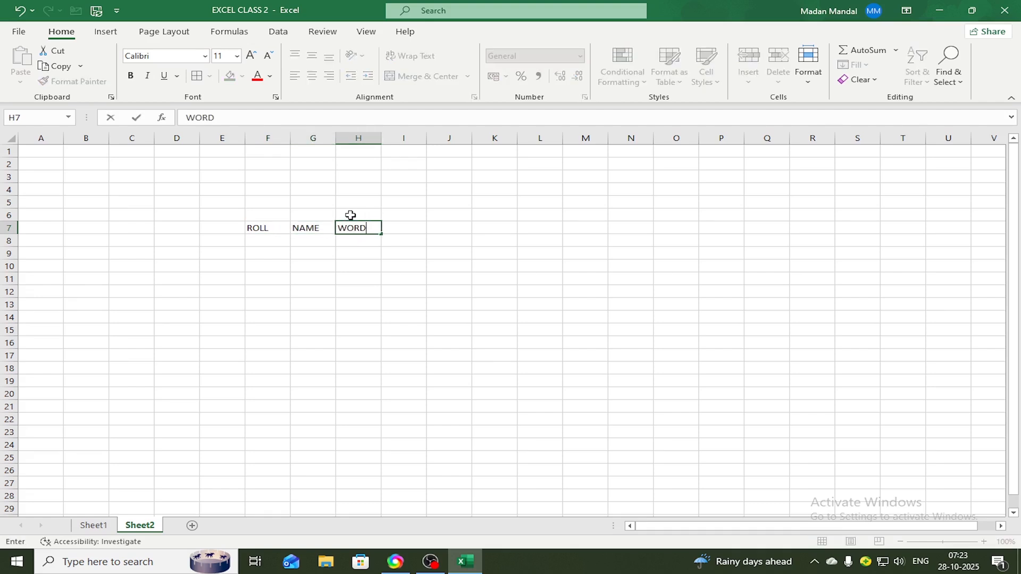
key("Tab")
type("EXCEL")
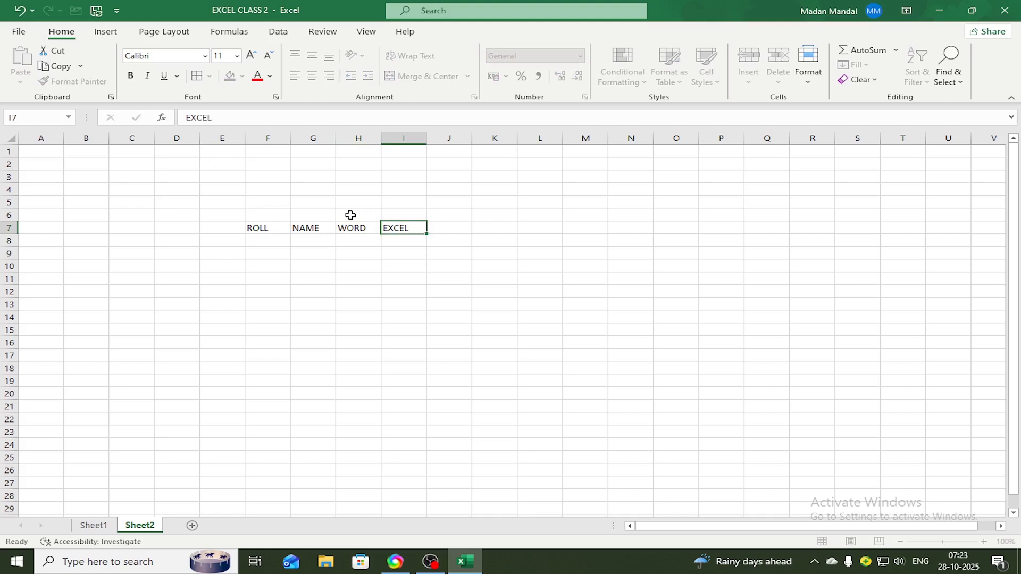
Enter the header ACCESS in cell J7, correcting its spelling
key("Tab")
type("ACCES")
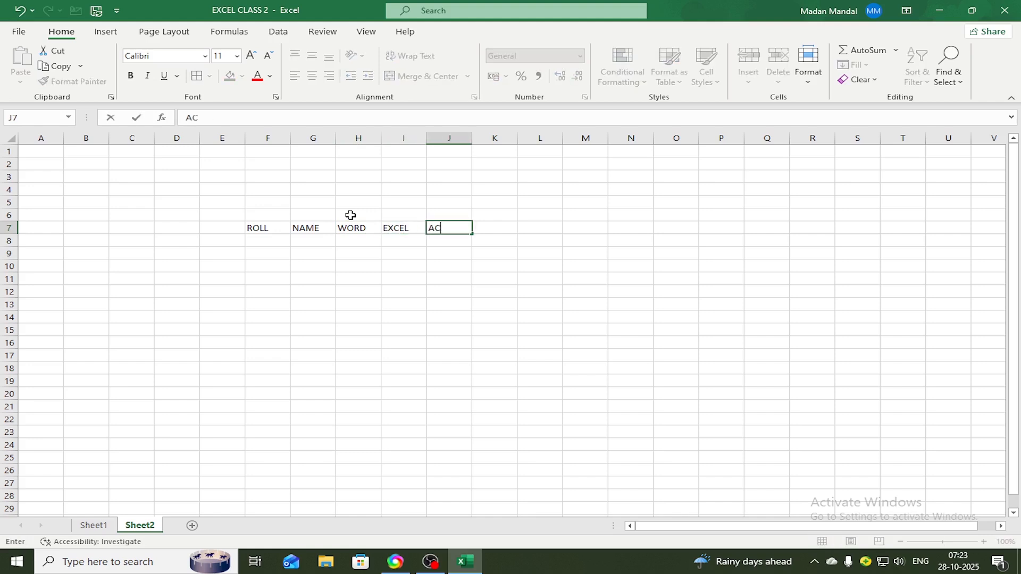
key("Tab")
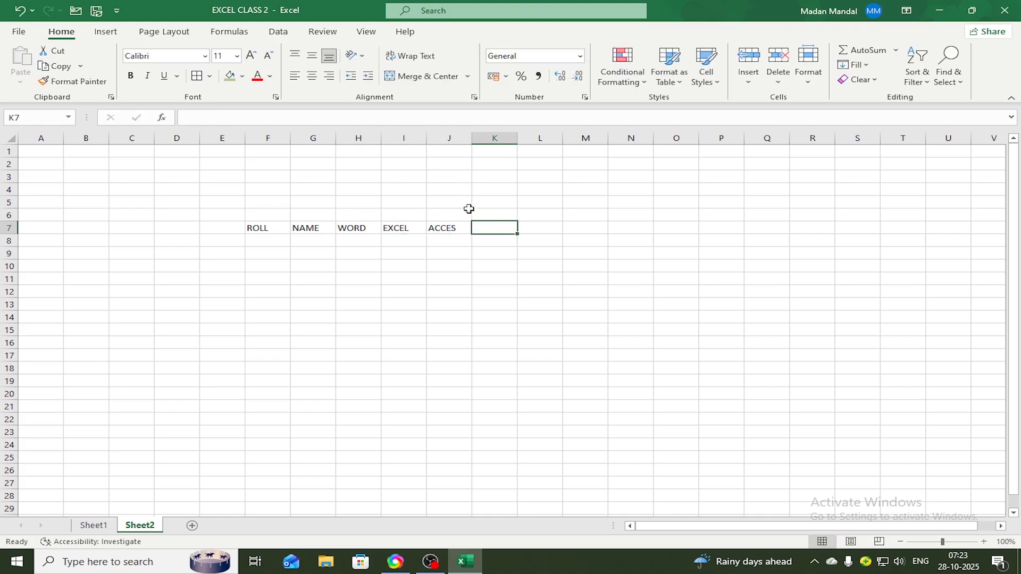
double_click(463, 227)
type("S")
Enter the header POWEROINT in cell K7
left_click(490, 226)
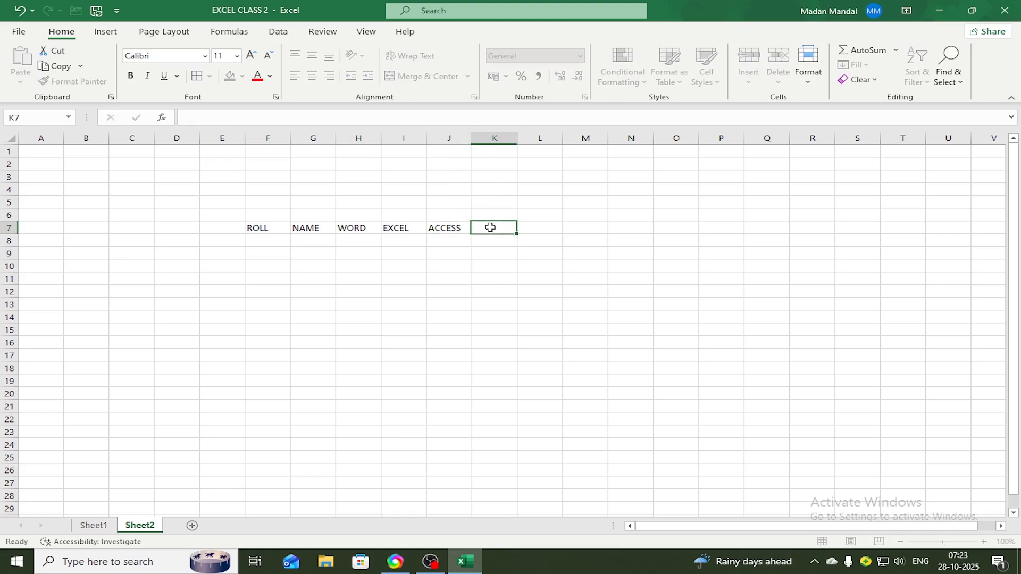
type("POWEROIUB")
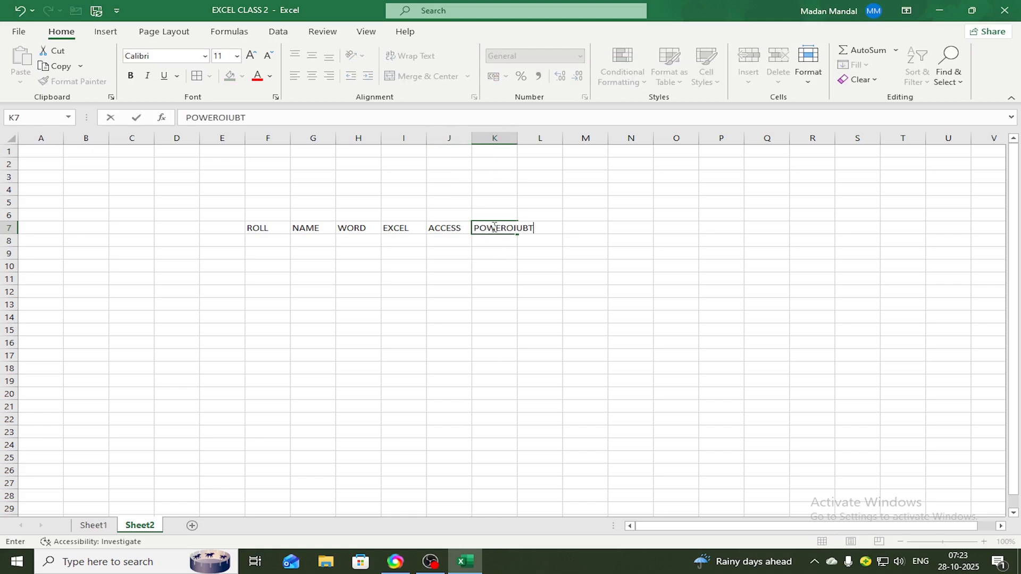
type("T")
key("BackSpace")
key("BackSpace")
key("BackSpace")
type("NT")
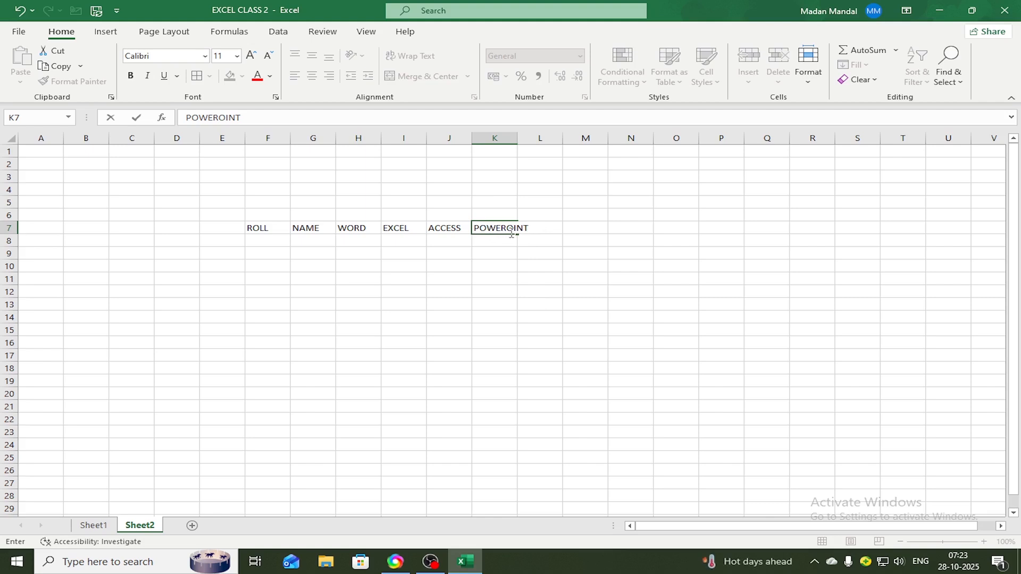
left_click(530, 279)
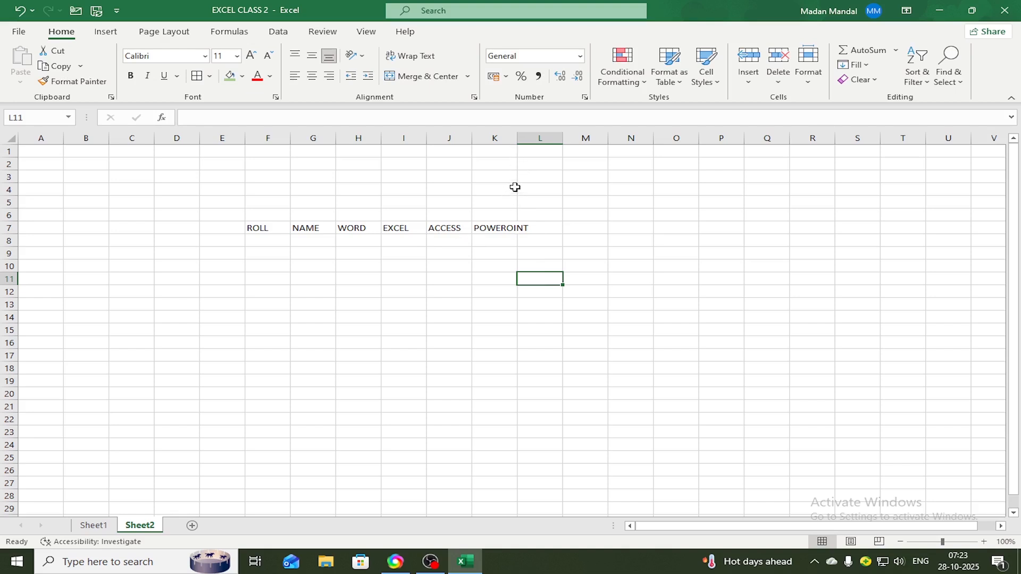
Fit the width of column K to its header text
double_click(517, 138)
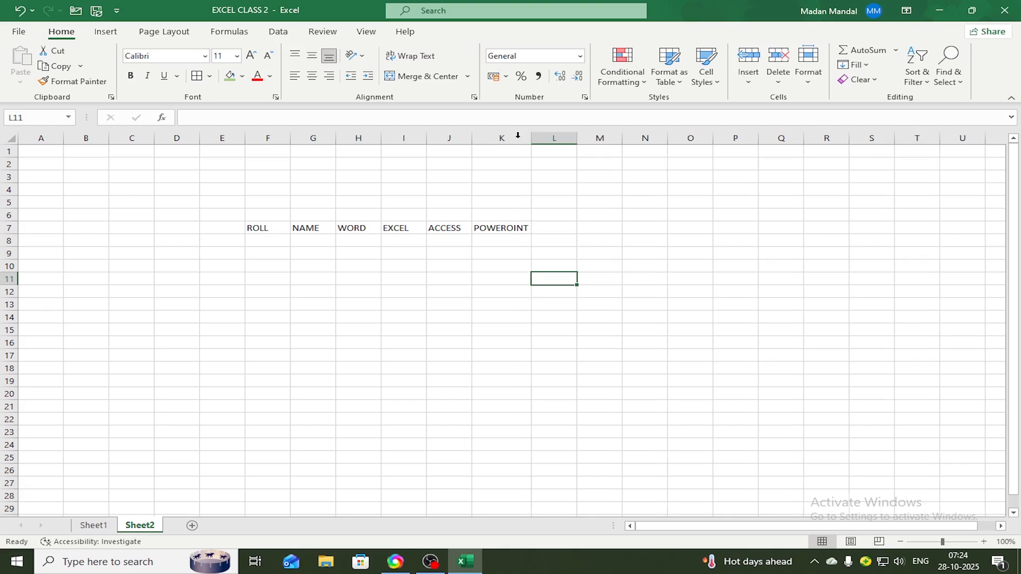
mouse_move(531, 138)
left_mouse_down()
mouse_move(520, 139)
mouse_move(552, 138)
mouse_move(532, 139)
left_mouse_up()
left_click(502, 255)
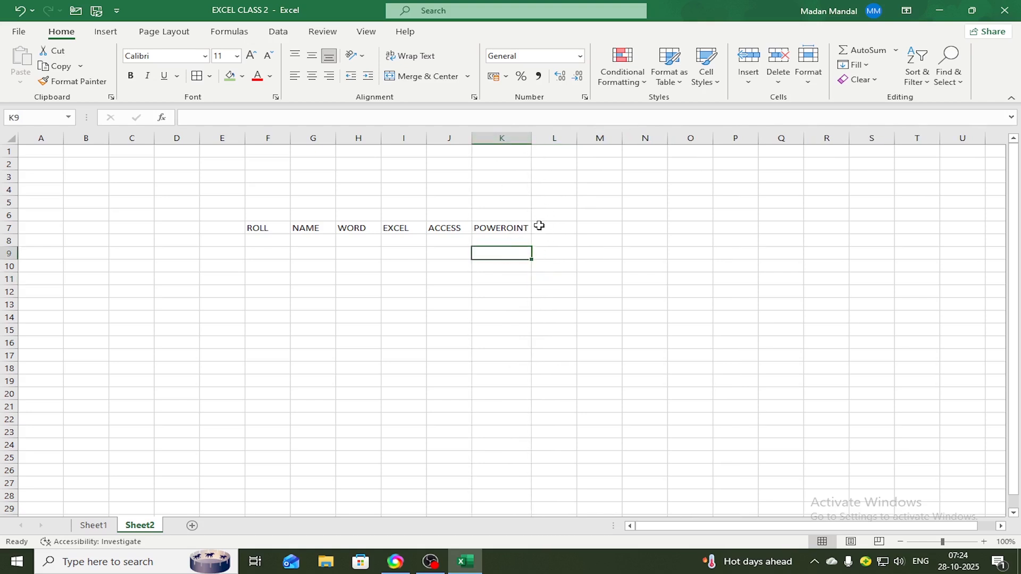
left_click(510, 229)
Add the headers TOTAL in L7 and PERCENTAGE in M7, fitting the width of column M to its text
left_click(550, 227)
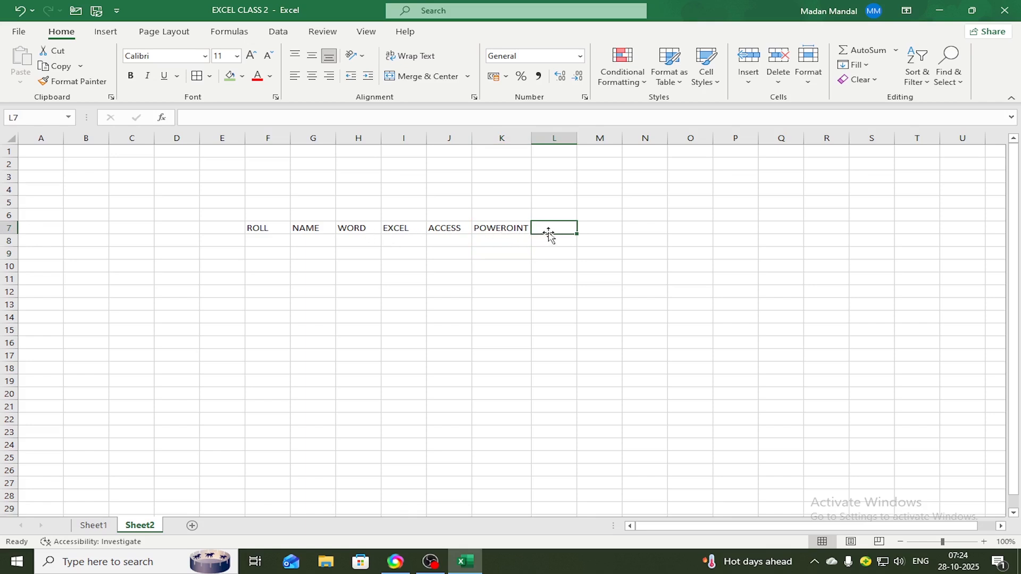
type("TOTAL")
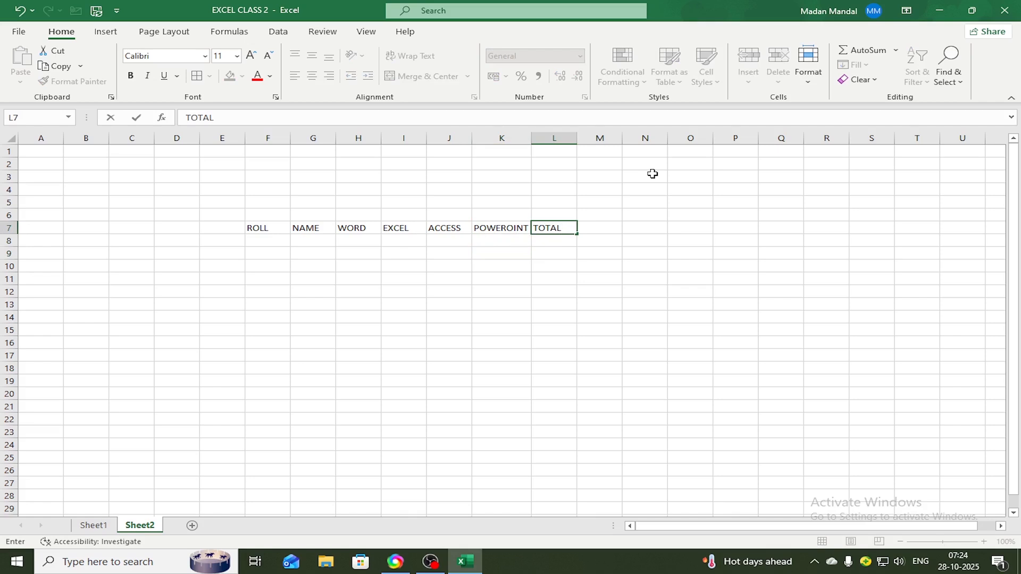
key("Tab")
type("PERCEN")
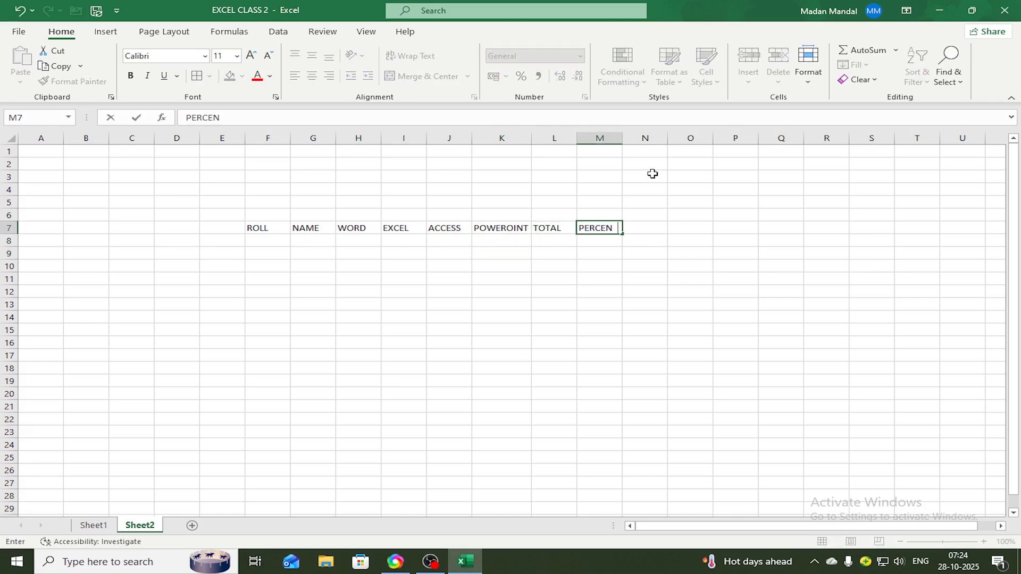
type("TAGE")
double_click(623, 138)
Enter the header GRADE in cell N7
left_click(656, 228)
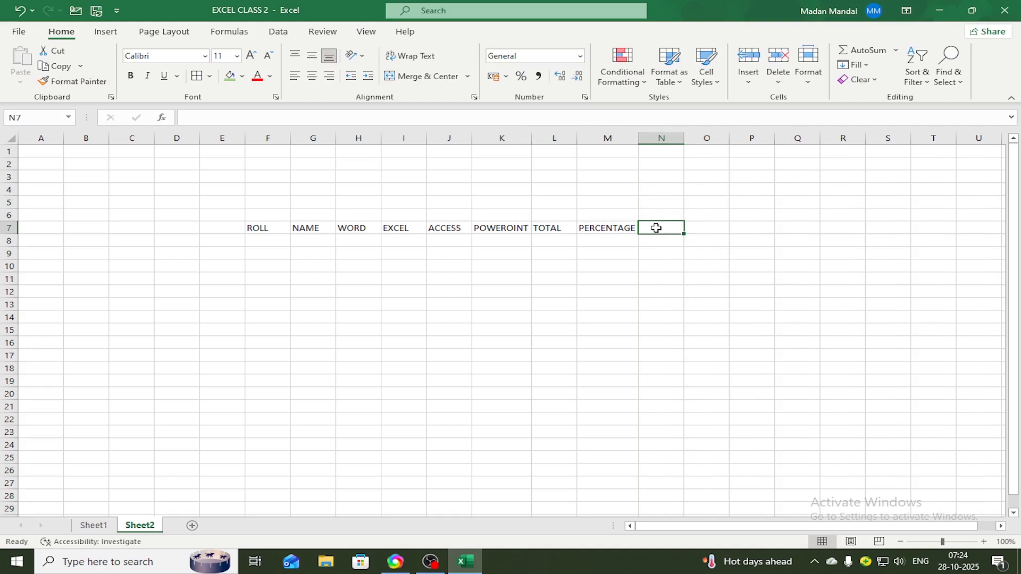
type("GRADE")
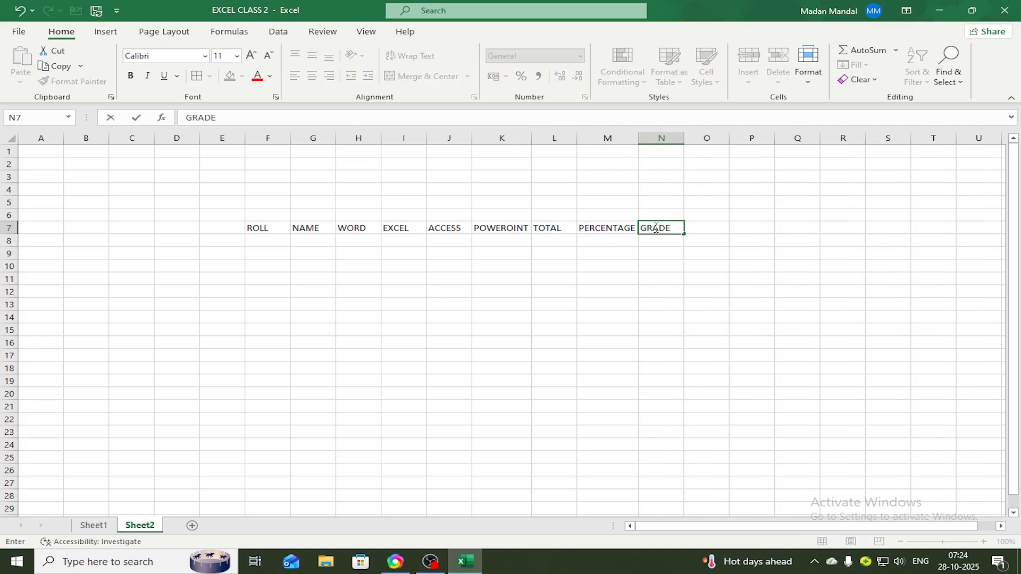
left_click(426, 313)
Enter the roll numbers 1, 2 and 3 in cells F8 to F10
left_click(267, 240)
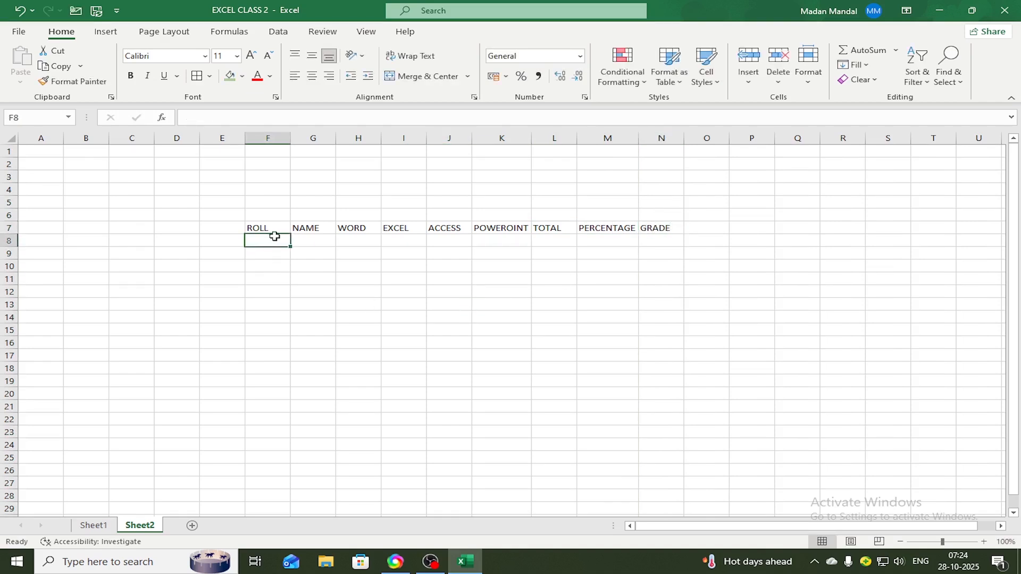
type("1")
key("Return")
type("2")
key("Return")
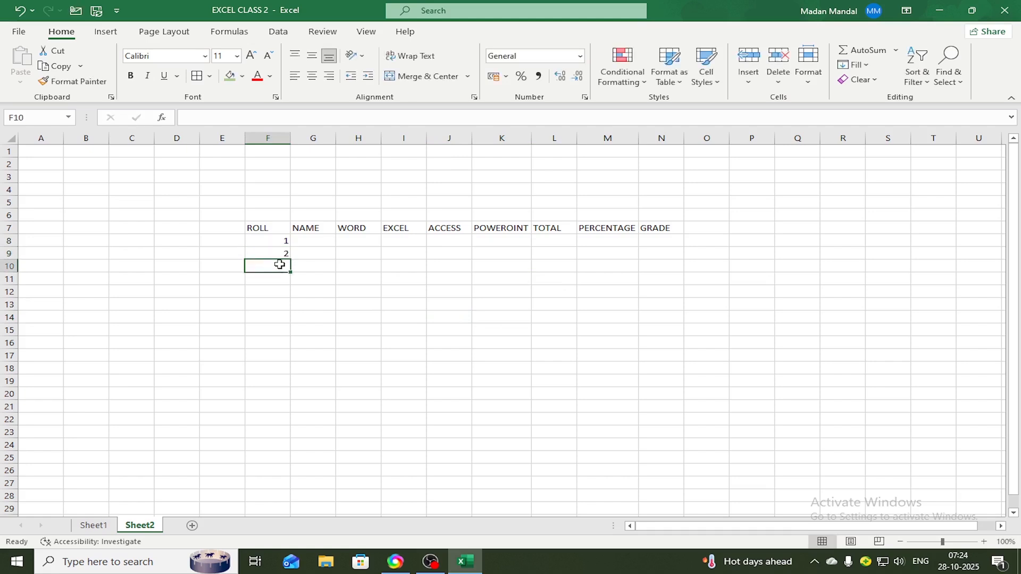
type("3")
left_click_drag(298, 295, 313, 279)
Enter the three students' first names in cells G8 to G10 of the NAME column
left_click(321, 238)
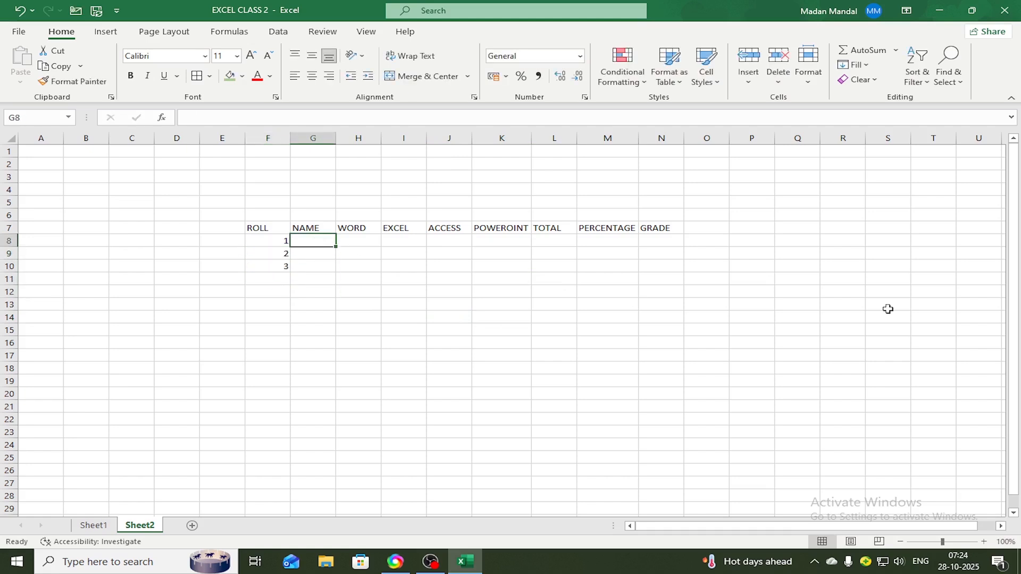
type("RAKESH")
key("Return")
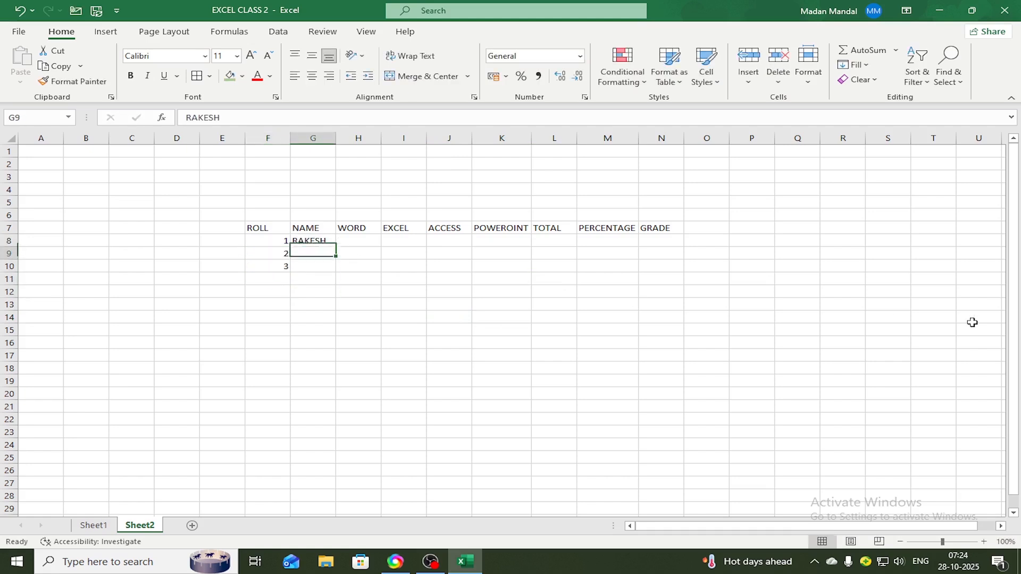
type("RAMEN")
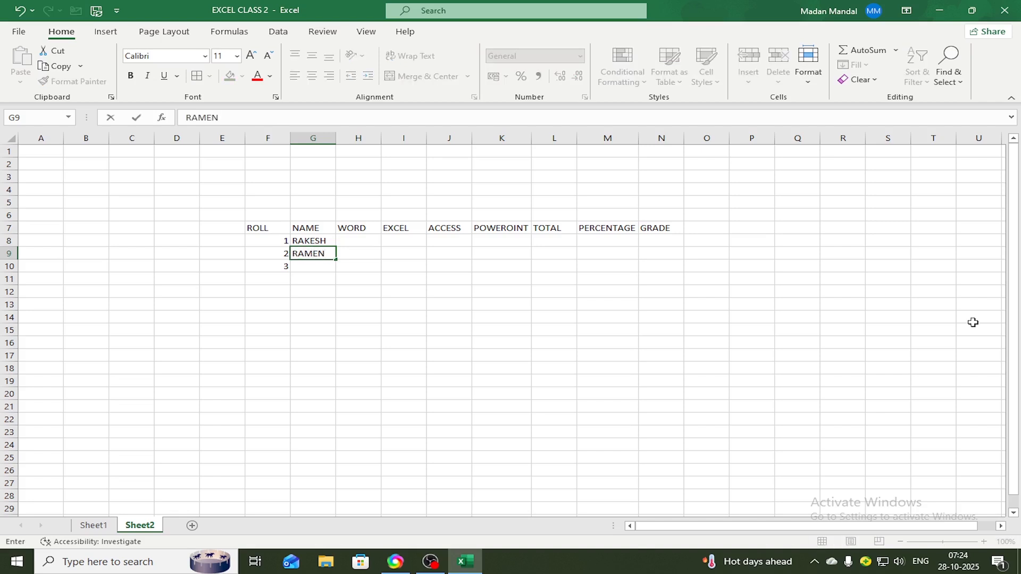
key("Return")
type("RAHUL")
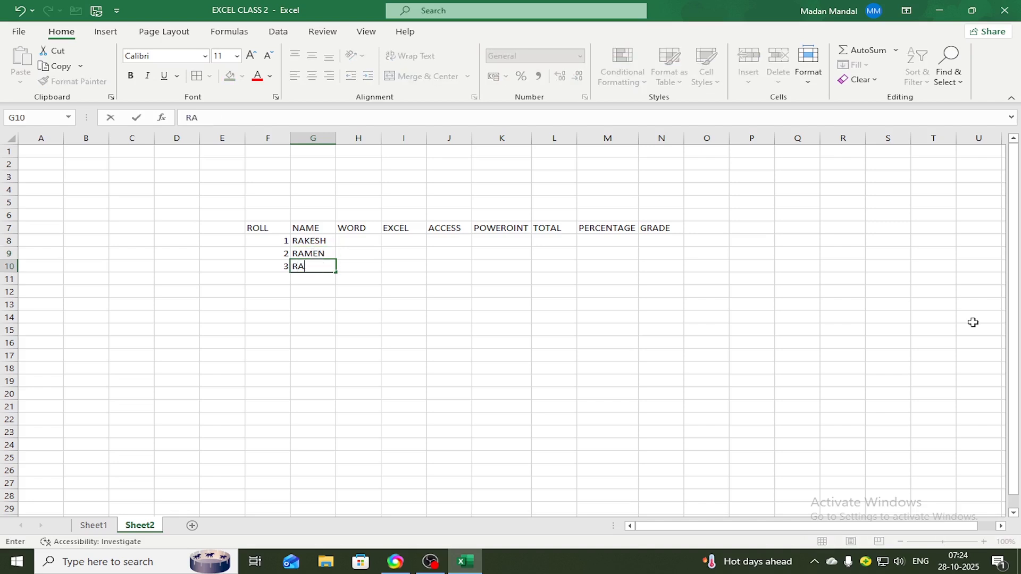
Enter the marks 50, 68, 47 and 57 for roll 1 in cells H8 to K8
left_click(356, 241)
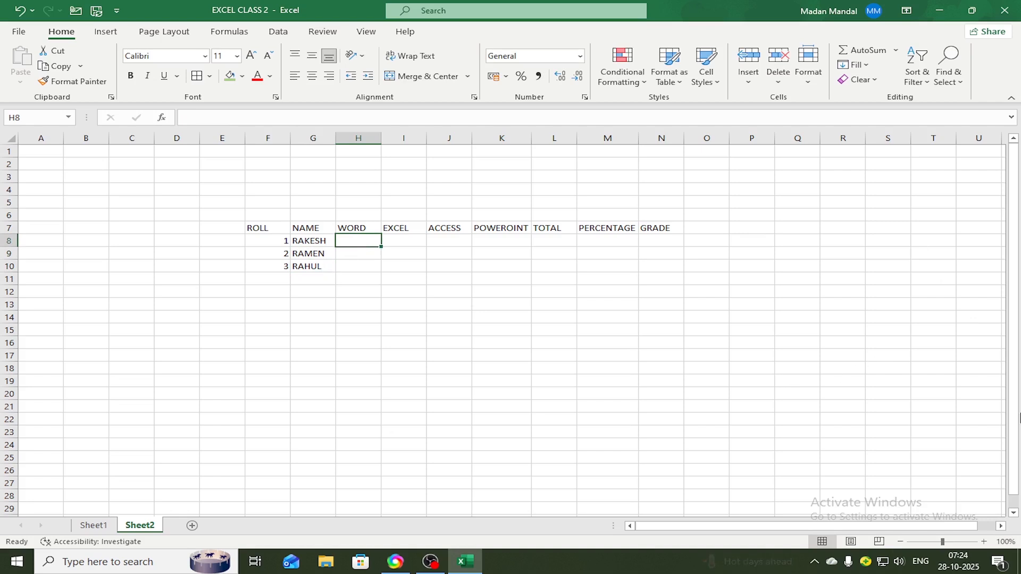
type("50")
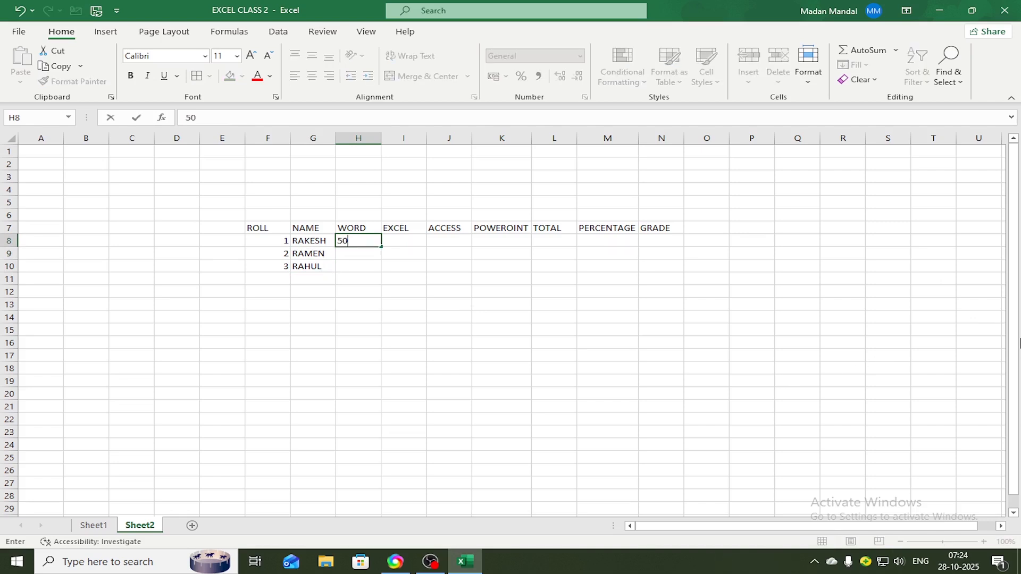
key("Tab")
type("68")
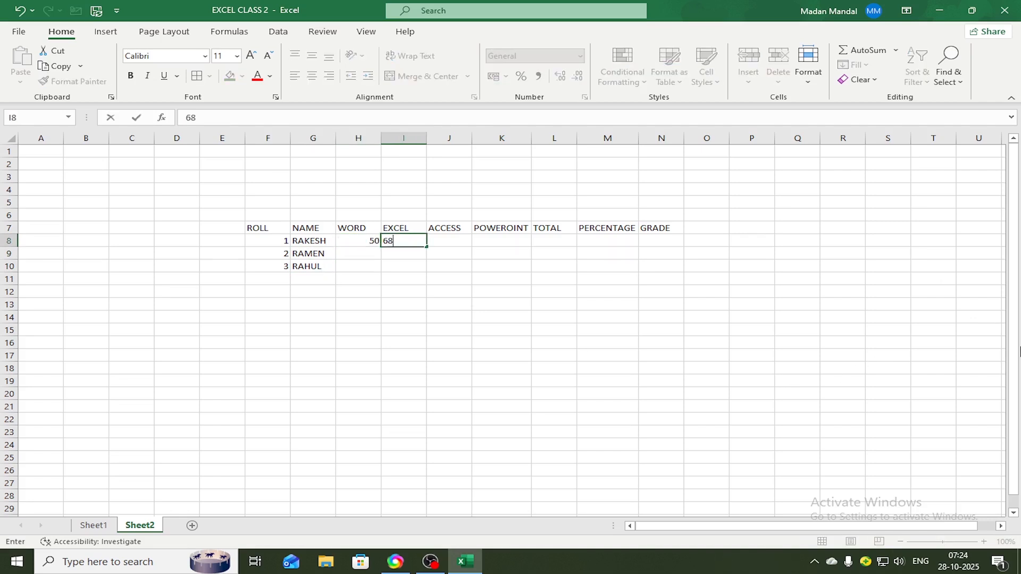
key("Tab")
type("47")
key("Tab")
type("578")
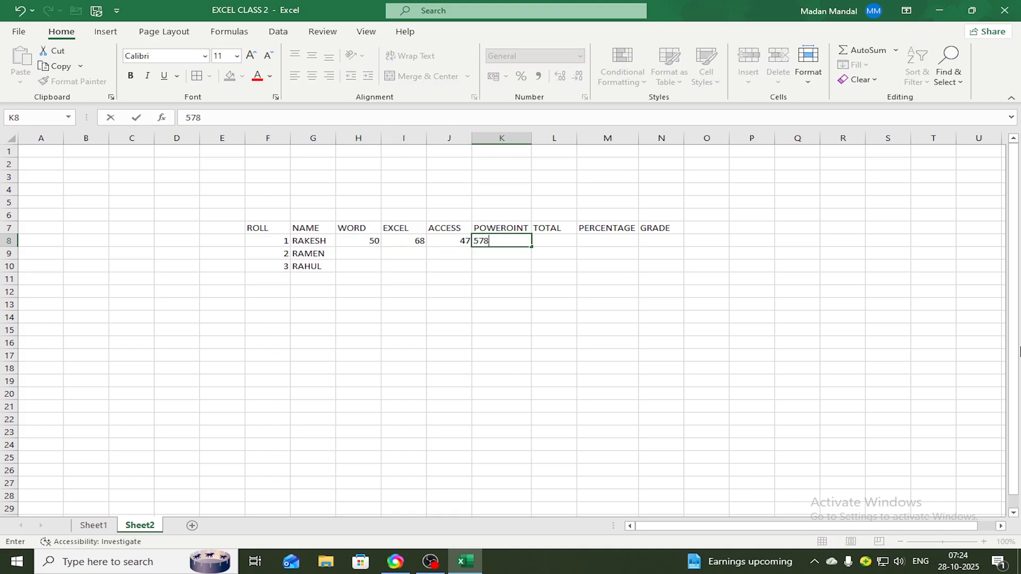
key("BackSpace")
key("Tab")
Enter the marks 54, 78, 24 and 65 for roll 2 in cells H9 to K9
key("Down")
key("Left")
key("Left")
key("Left")
key("Left")
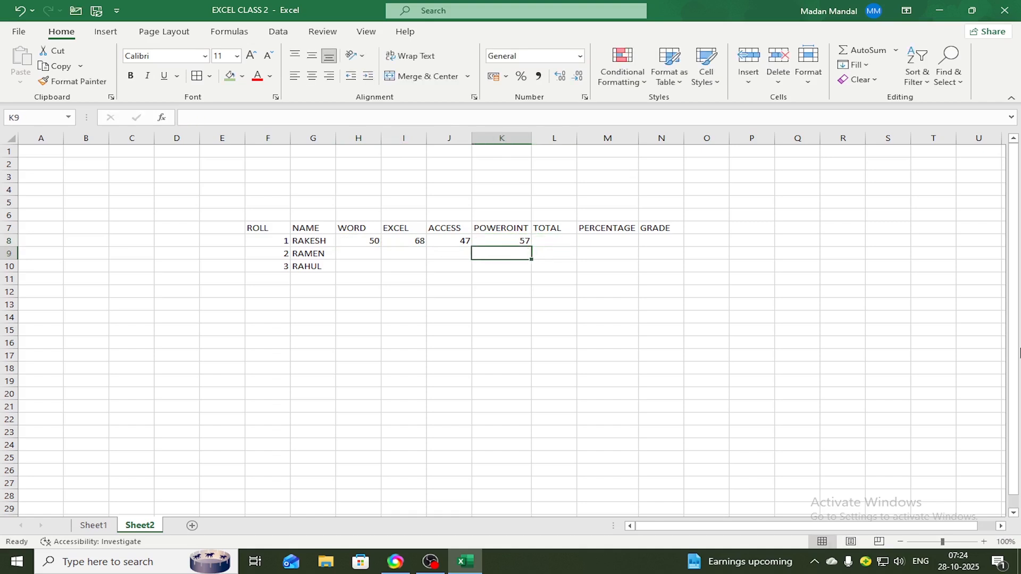
type("54")
key("Tab")
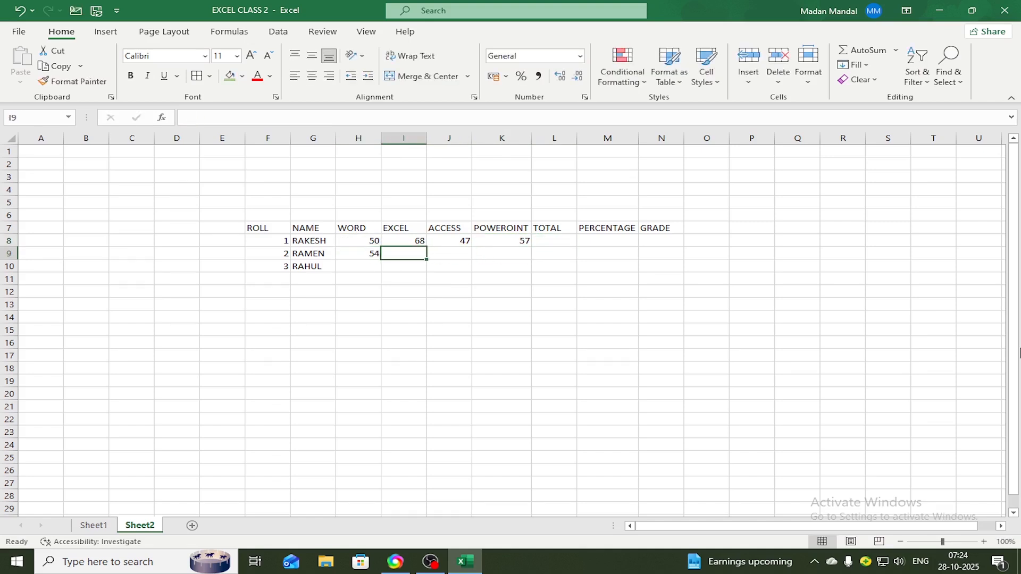
type("78")
key("Tab")
type("24")
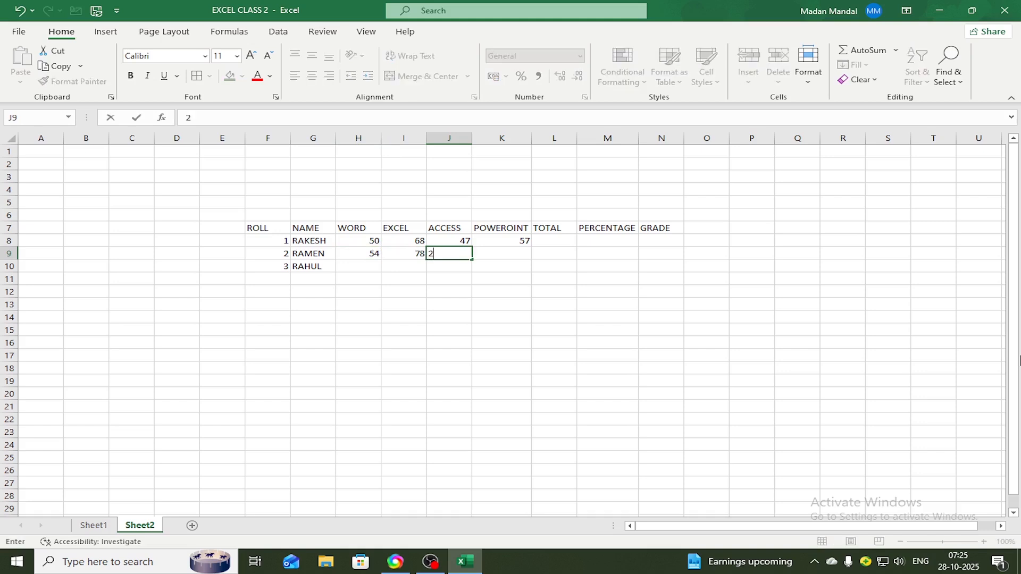
key("Tab")
type("65")
key("Tab")
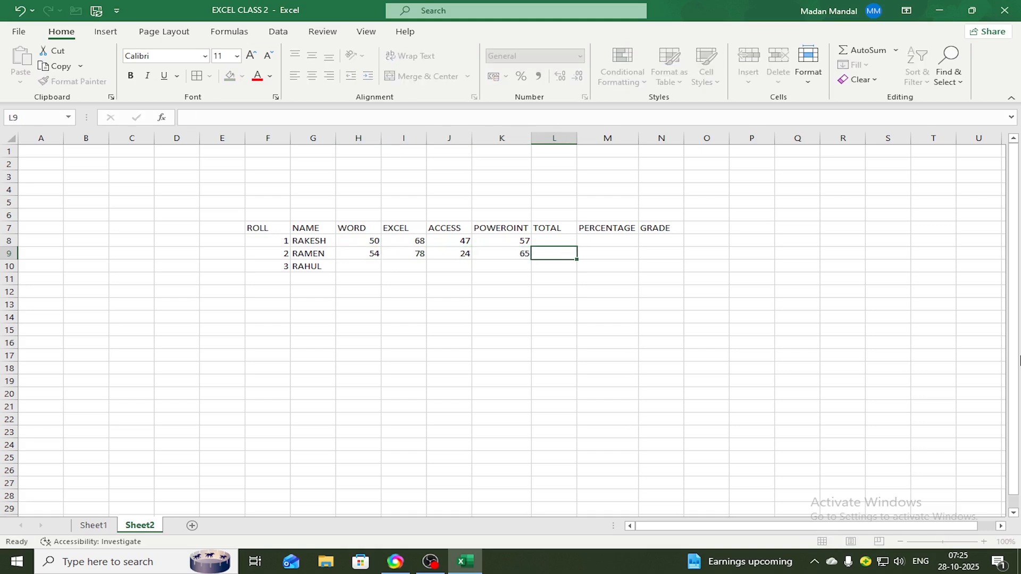
Enter the marks 85, 74, 65 and 74 for roll 3 in cells H10 to K10
key("Down")
key("Left")
key("Left")
key("Left")
key("Left")
key("Left")
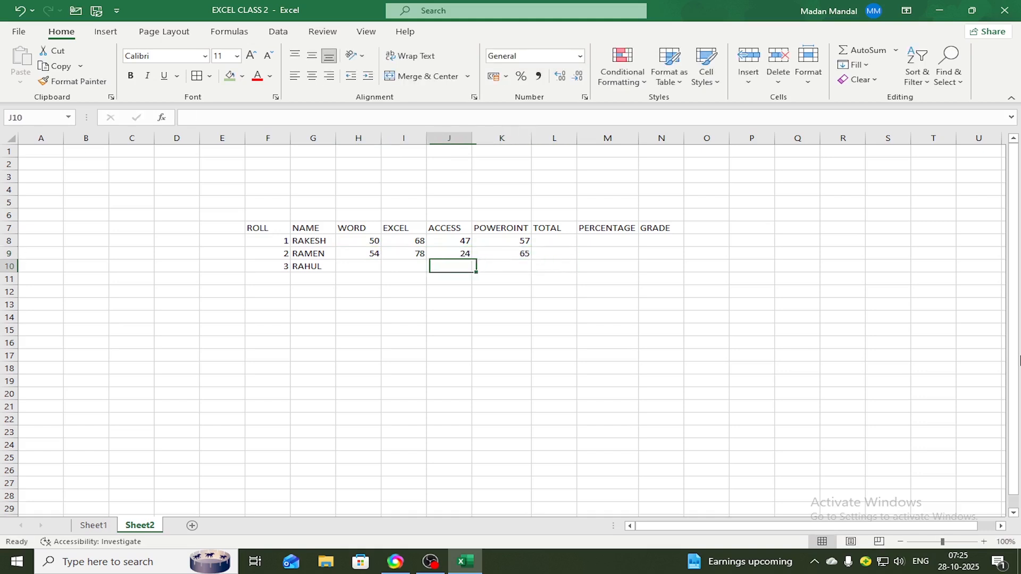
key("Right")
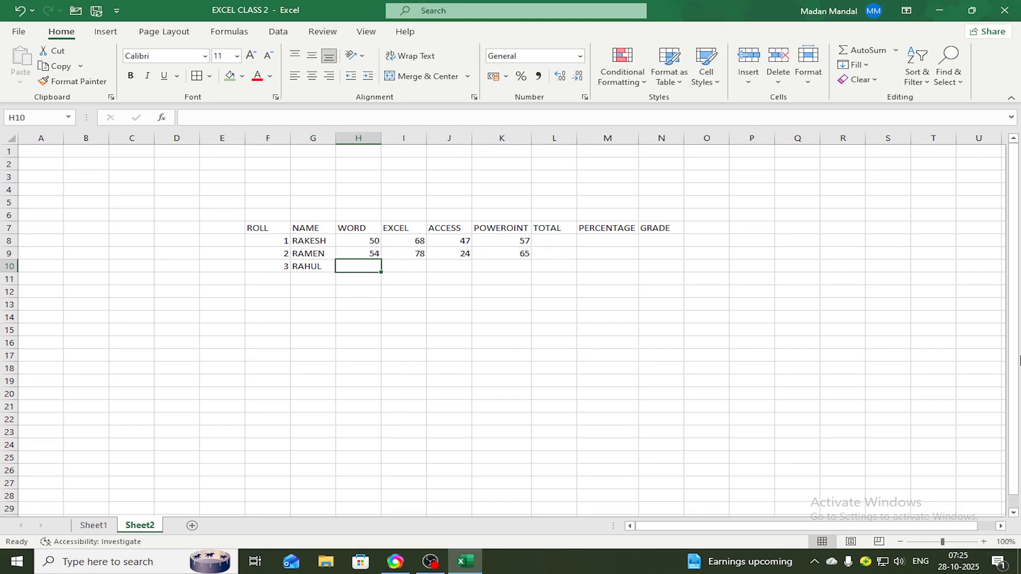
type("85")
key("Tab")
type("74")
key("Tab")
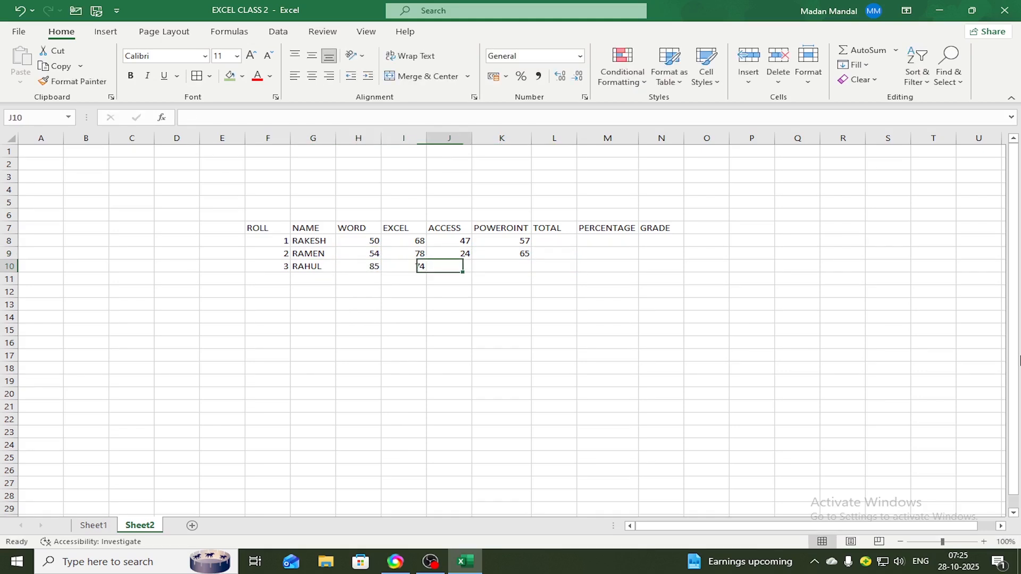
type("65")
key("Tab")
type("74")
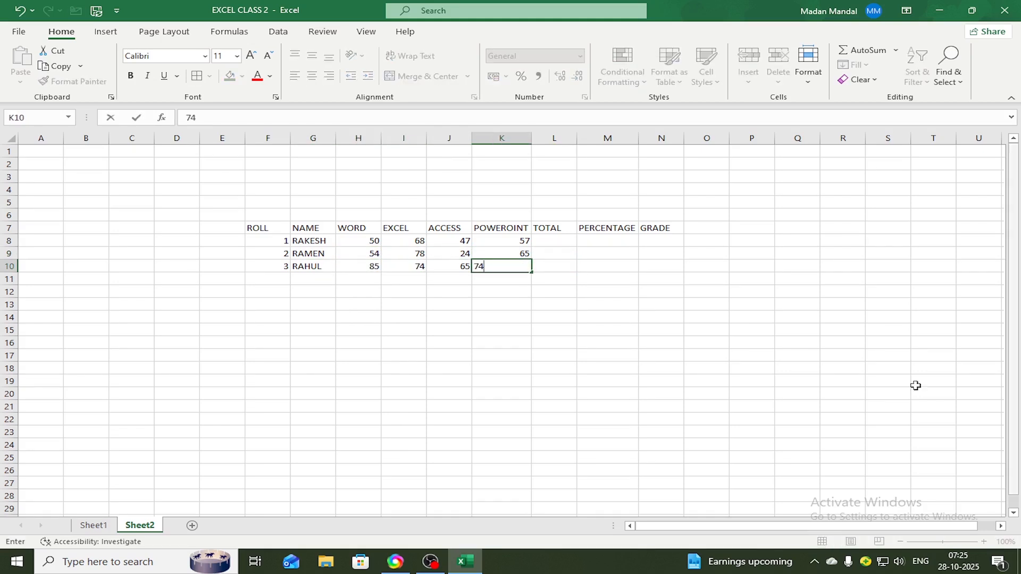
left_click(404, 292)
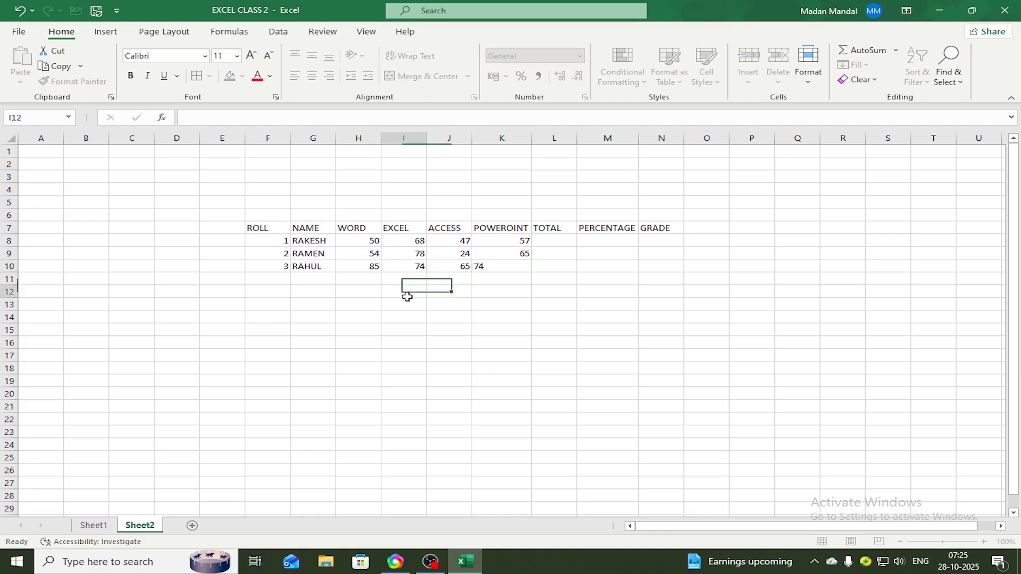
left_click(353, 321)
left_click(274, 215)
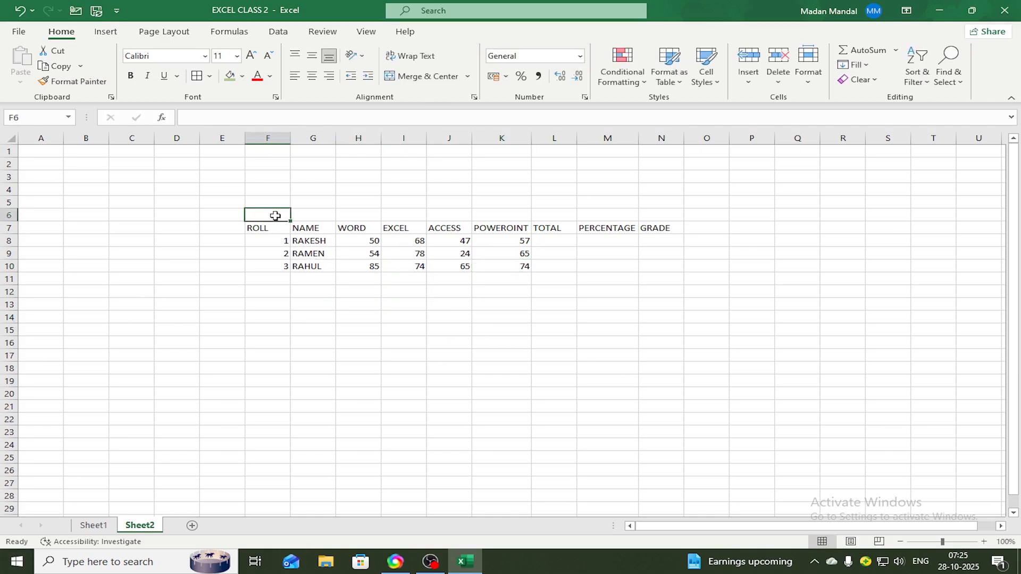
left_click(293, 286)
left_click_drag(270, 213, 657, 267)
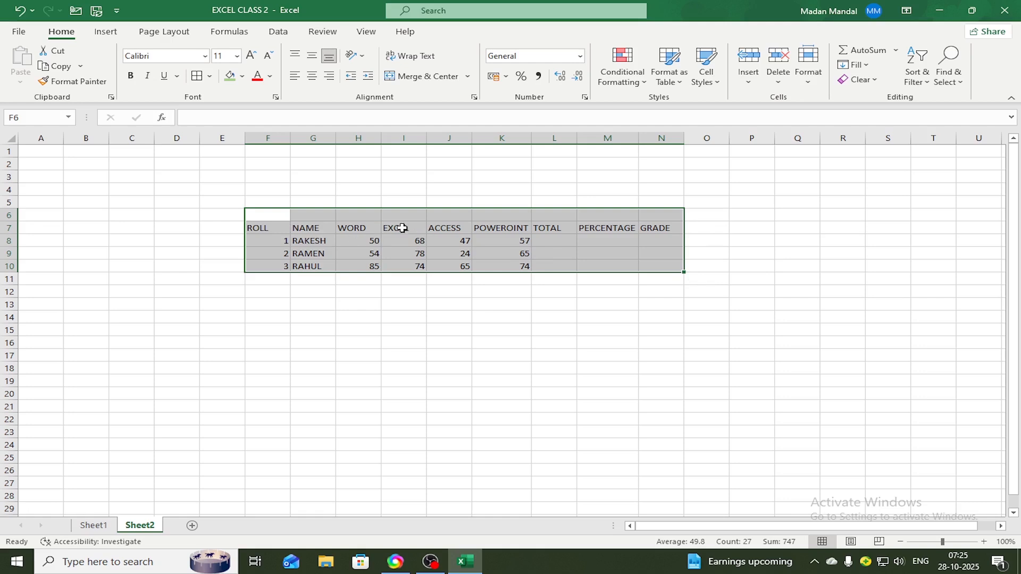
left_click(393, 293)
left_click_drag(271, 228, 643, 266)
left_click(358, 330)
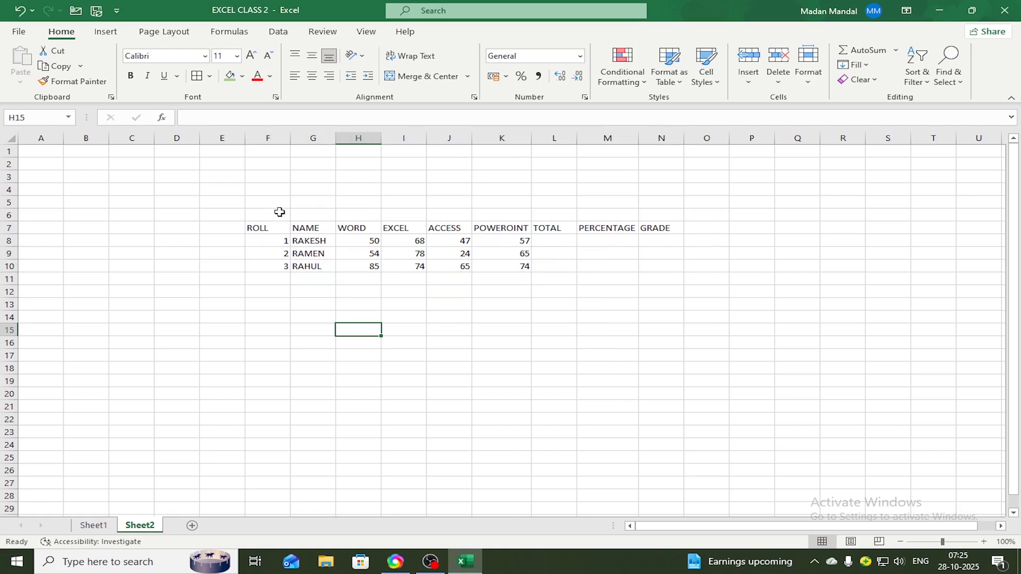
left_click_drag(280, 212, 365, 210)
left_click(370, 302)
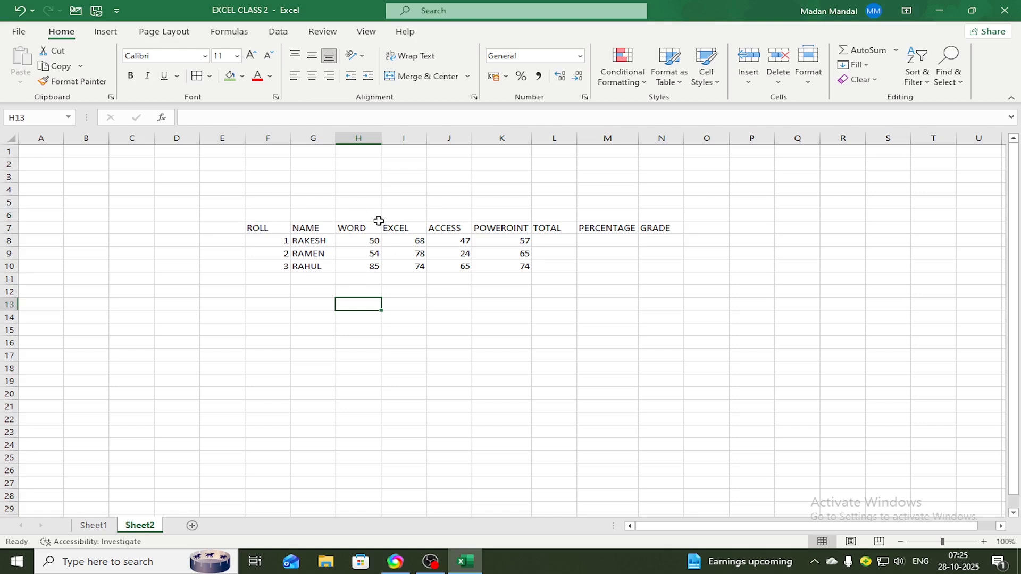
Apply All Borders to the marksheet range F6:N10, including the empty row above the headers
left_click_drag(277, 216, 655, 264)
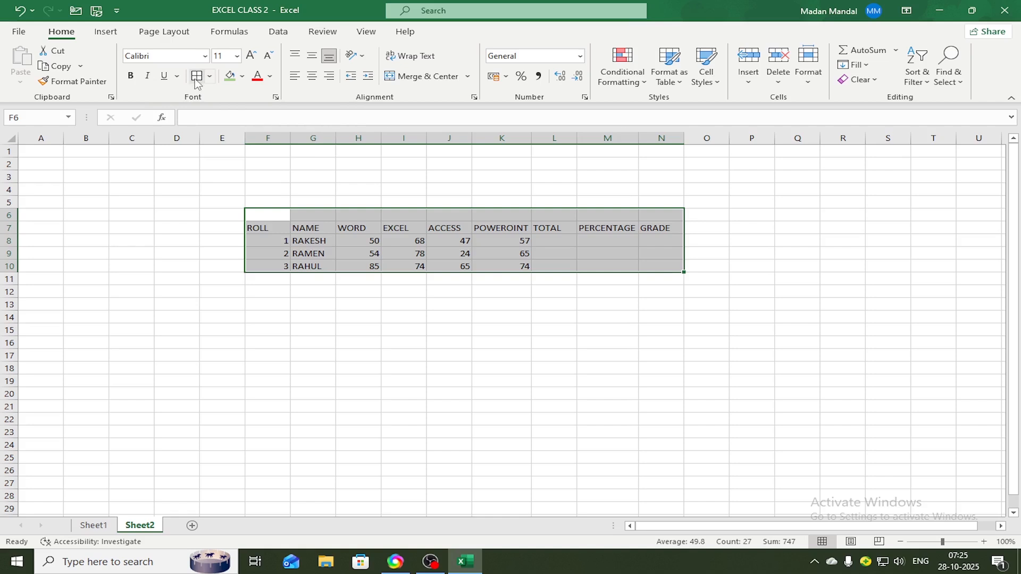
left_click(210, 76)
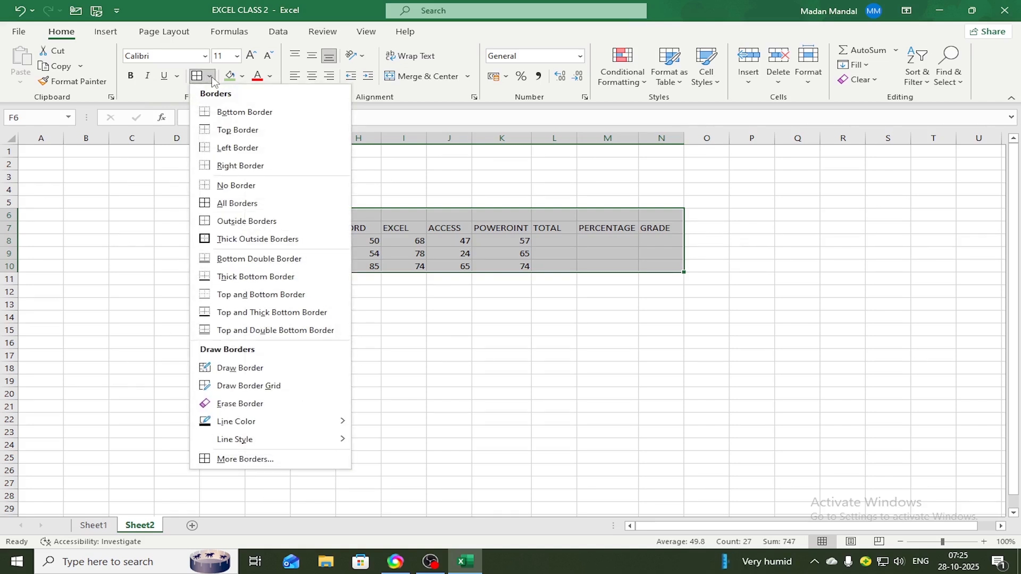
left_click(242, 203)
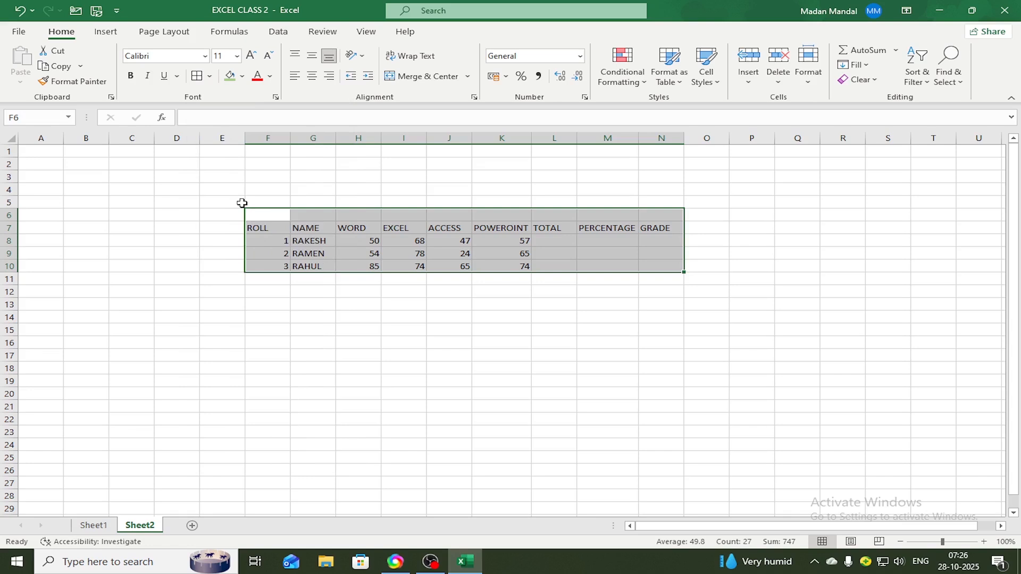
left_click(361, 292)
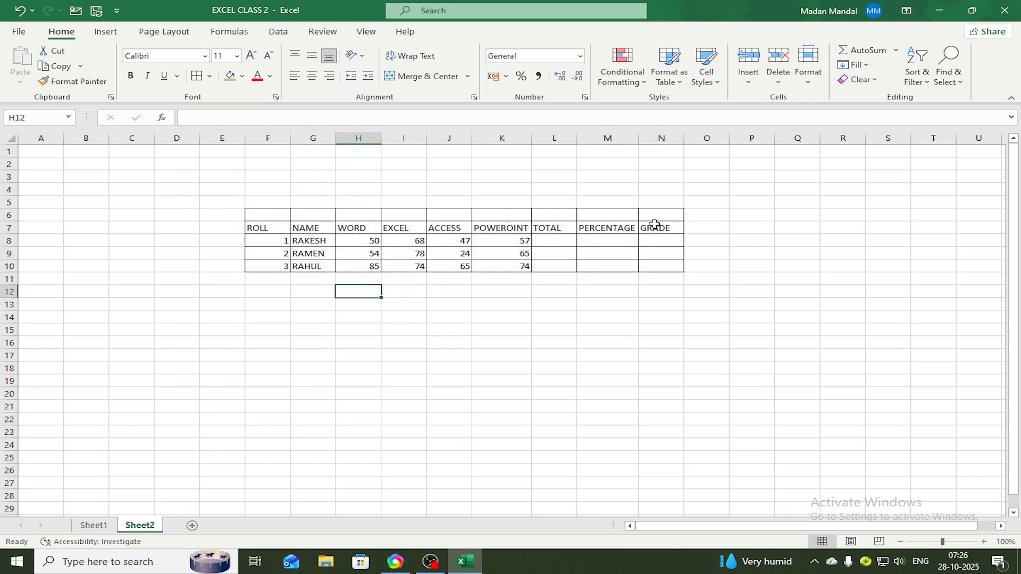
left_click(554, 296)
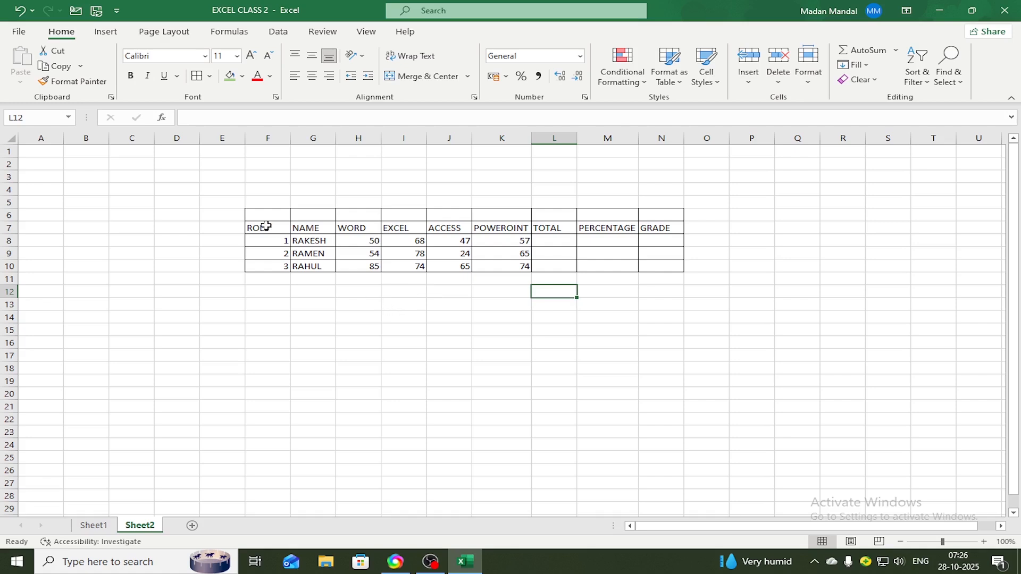
Merge and center the empty cells F6 to N6 above the column headers
left_click_drag(273, 213, 655, 214)
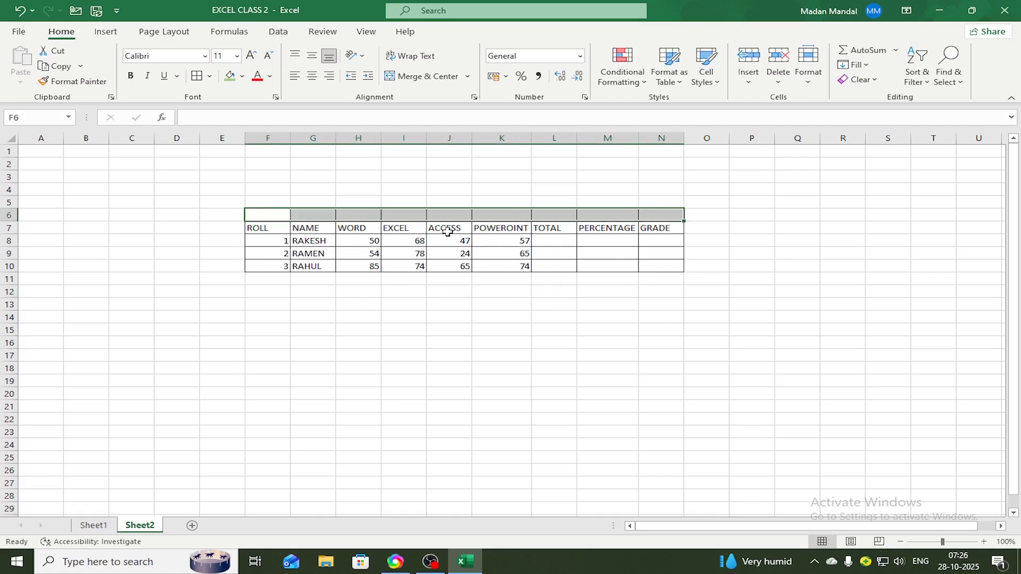
left_click(402, 314)
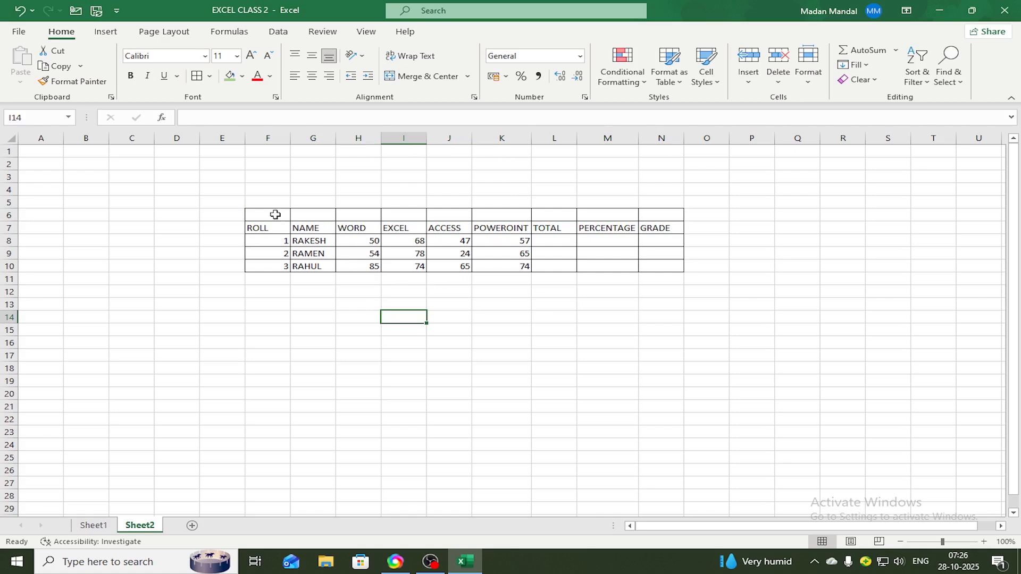
left_click_drag(275, 214, 625, 213)
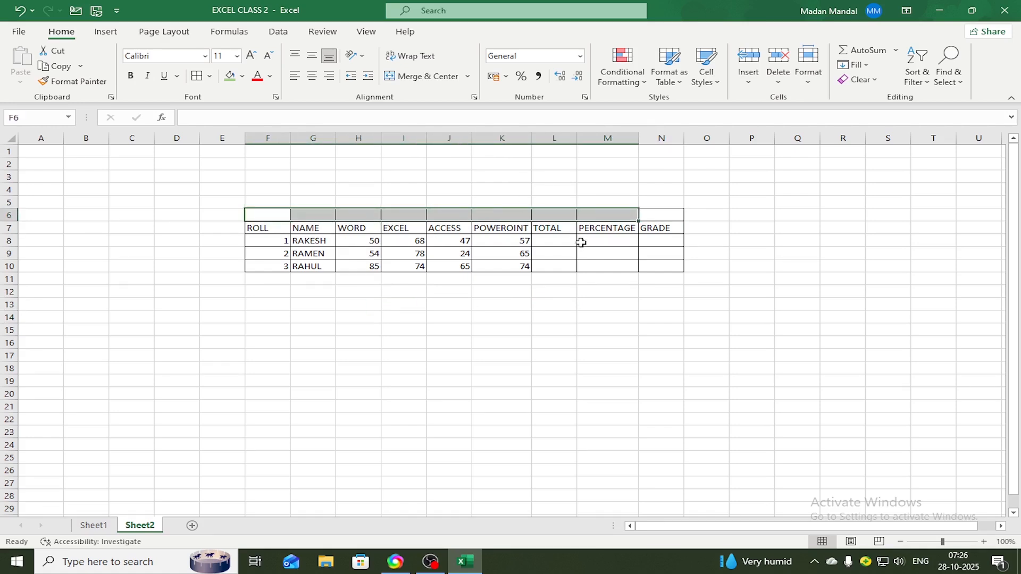
left_click(588, 314)
left_click_drag(264, 213, 663, 218)
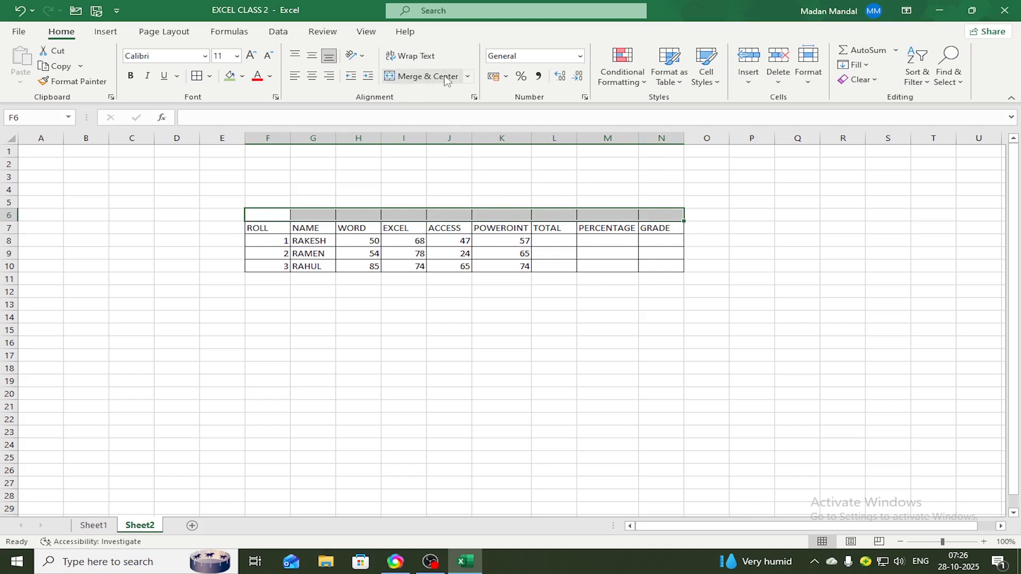
left_click(468, 77)
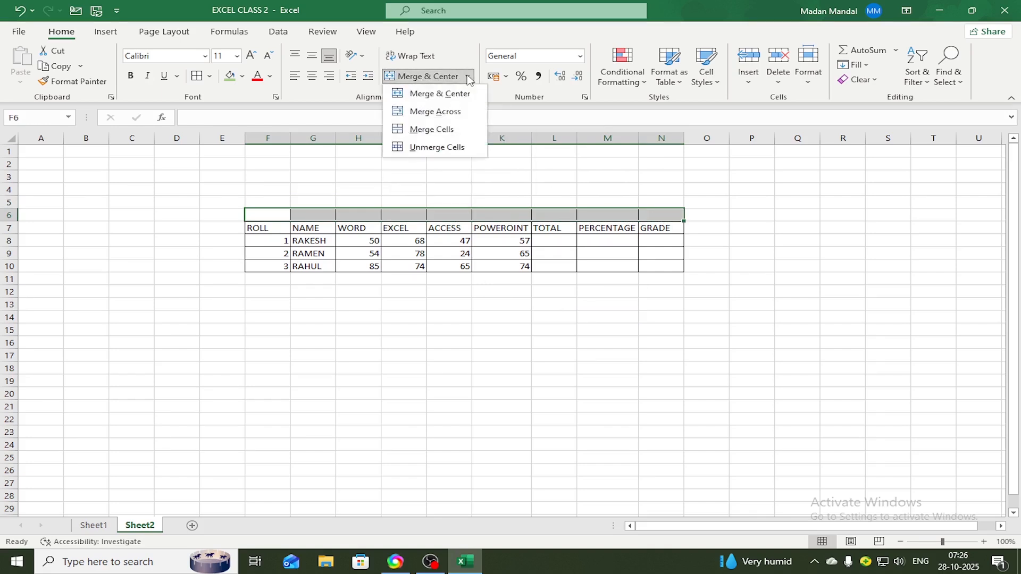
left_click(425, 78)
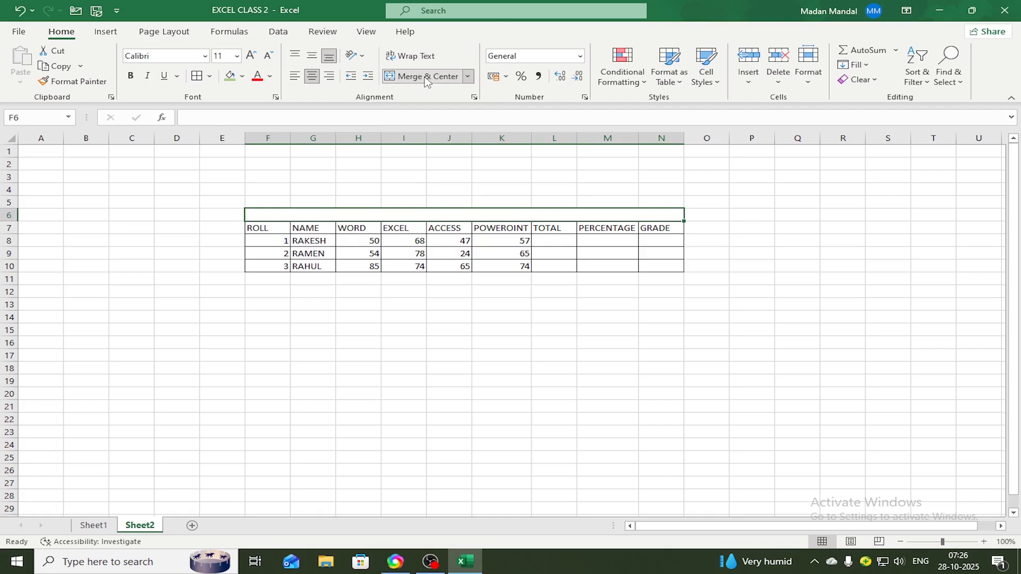
left_click(460, 315)
Enter the title MARKS STATEMENT in the merged cell above the column headers
left_click(445, 215)
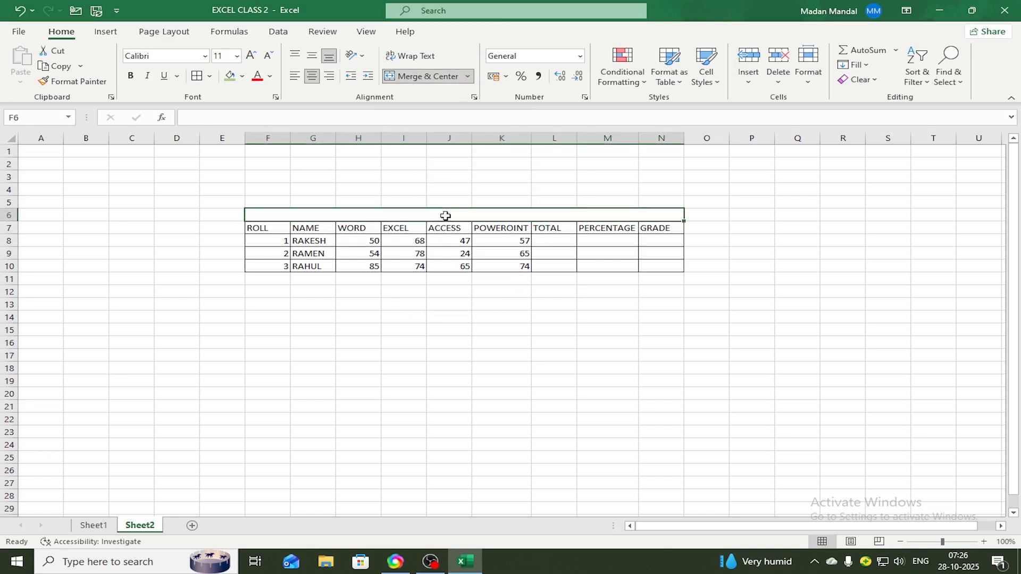
type("M")
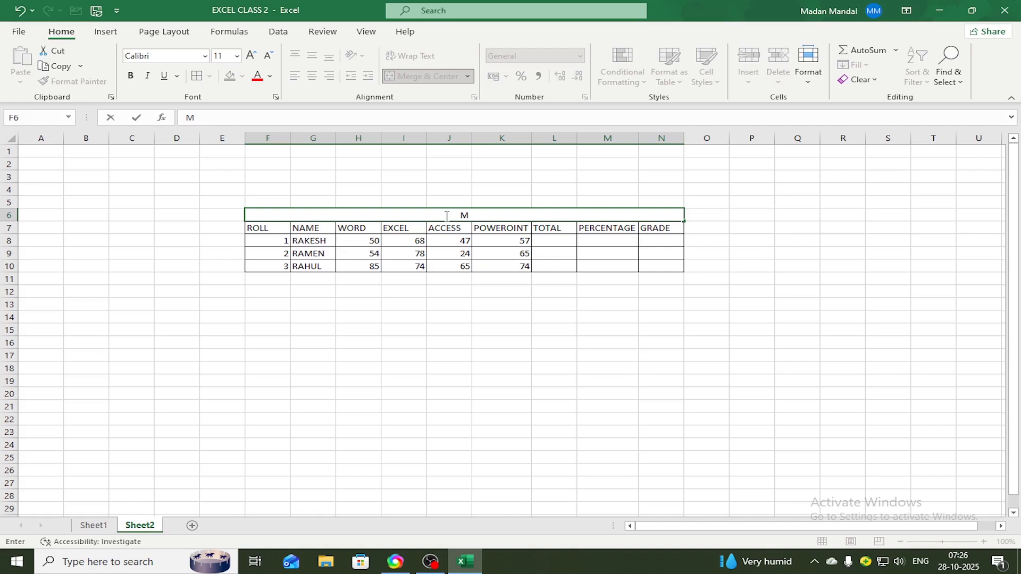
type("ARKS STATEMENT")
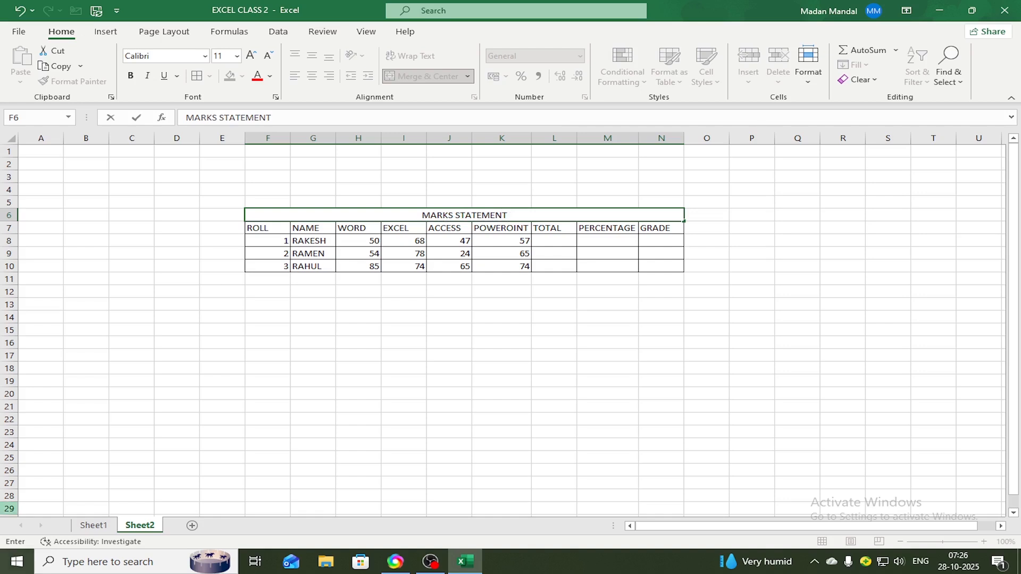
left_click_drag(595, 282, 601, 292)
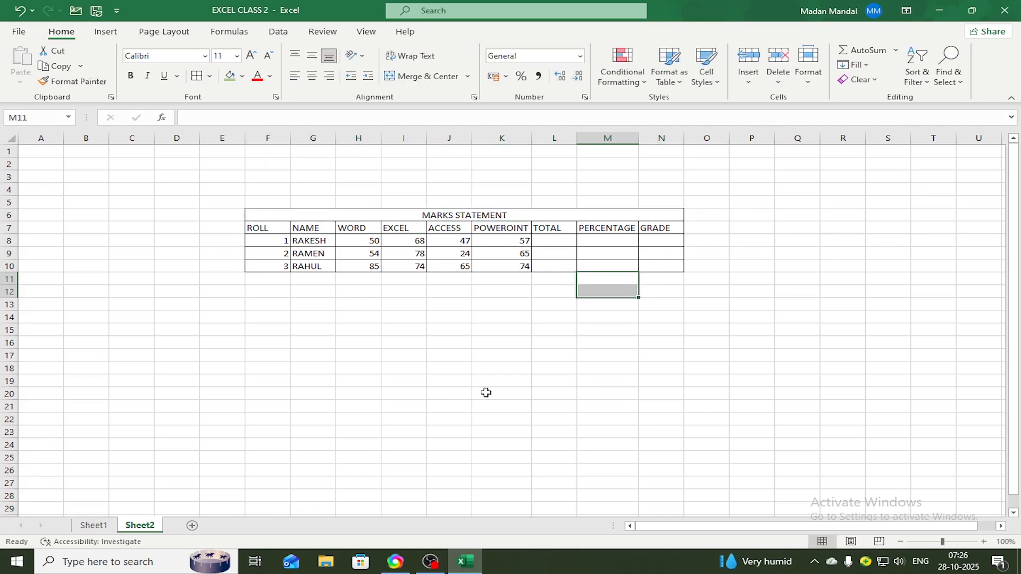
left_click(492, 357)
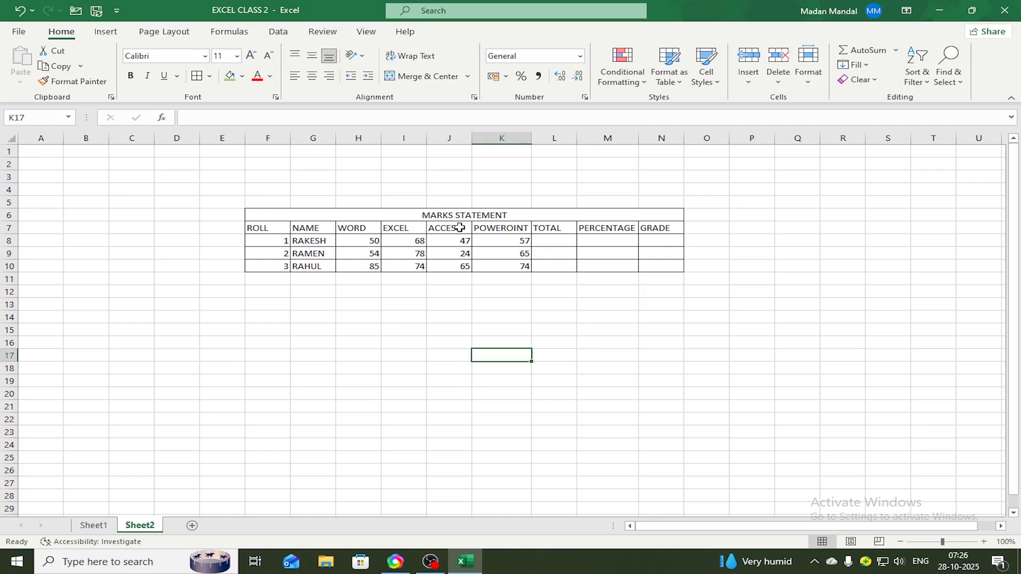
Fill the merged MARKS STATEMENT title cell with standard yellow
left_click(400, 215)
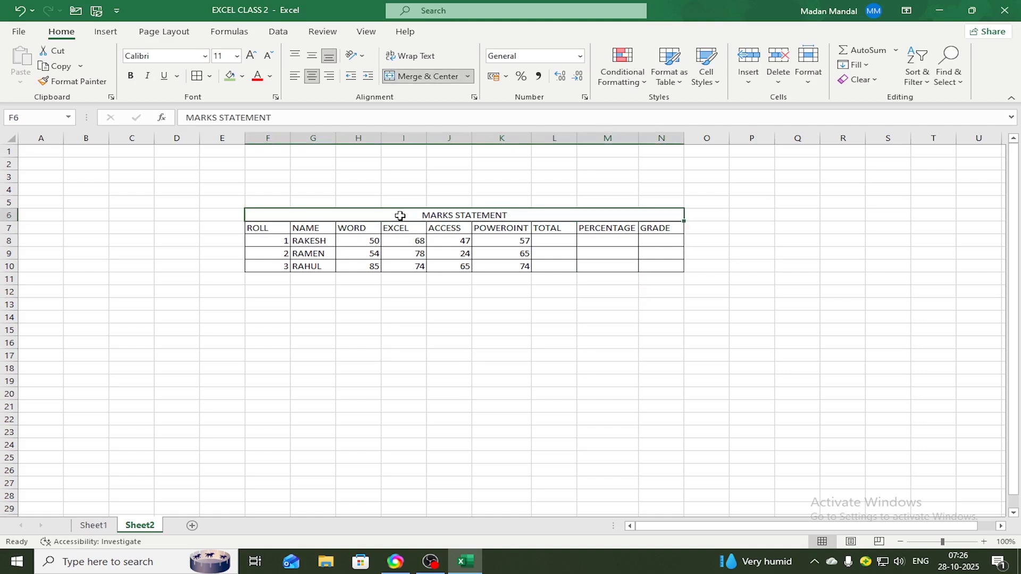
left_click(242, 76)
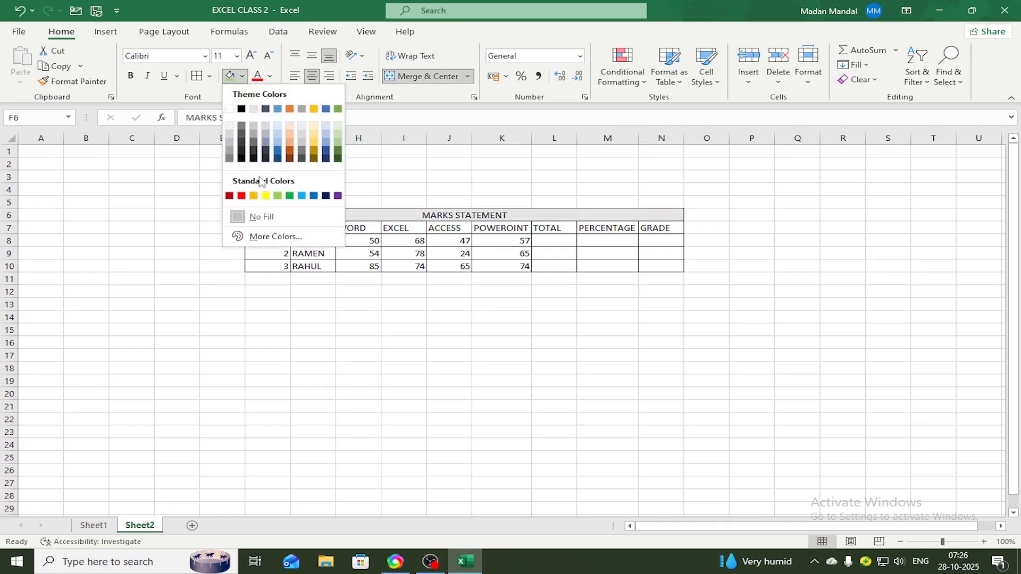
left_click(265, 195)
left_click(313, 330)
Fill the header cells F7 to N7, from ROLL to GRADE, with a light green theme color
left_click_drag(262, 228, 660, 228)
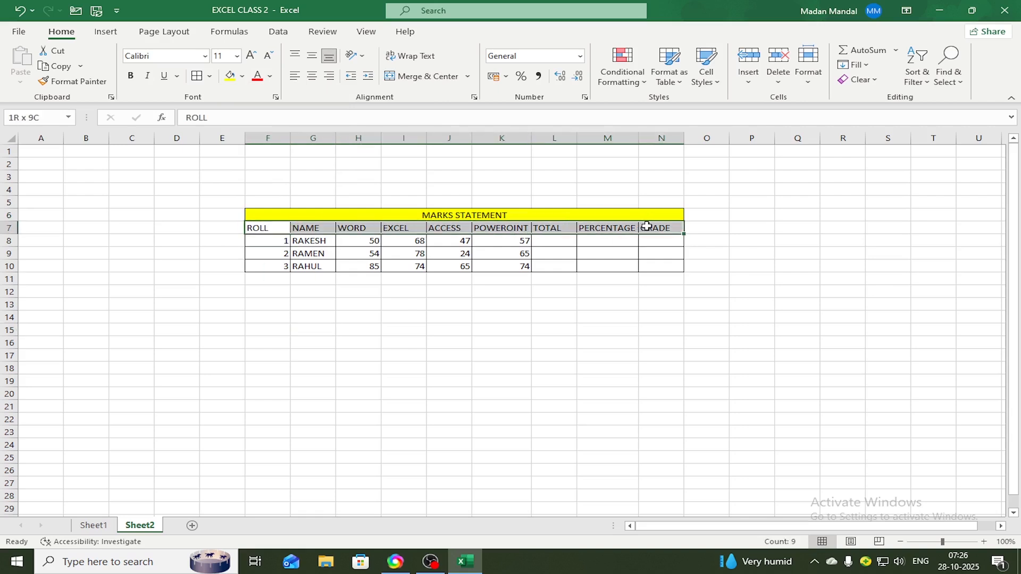
left_click(242, 76)
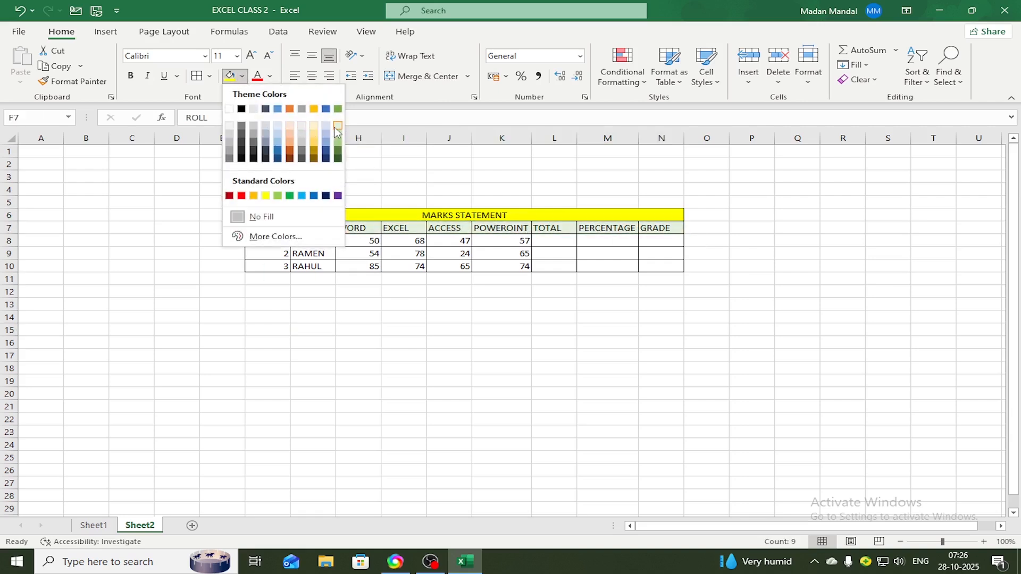
left_click(338, 126)
left_click_drag(422, 343, 431, 342)
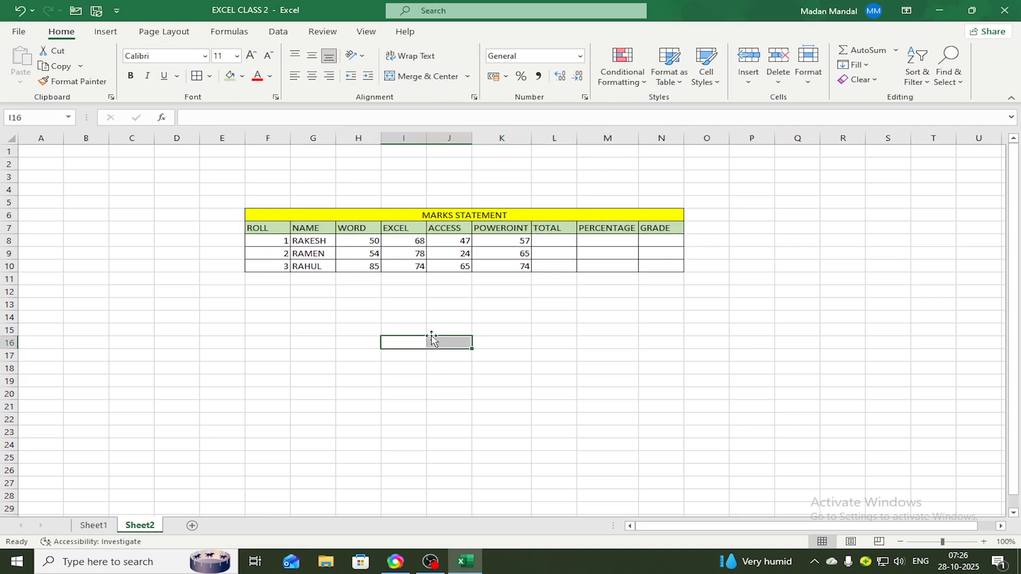
left_click(558, 355)
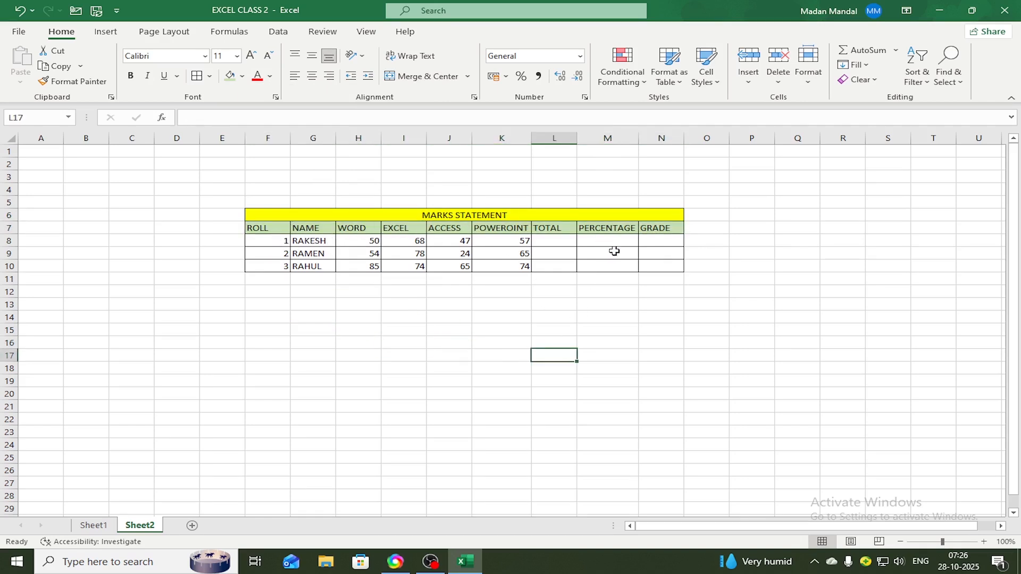
left_click(606, 329)
left_click(557, 240)
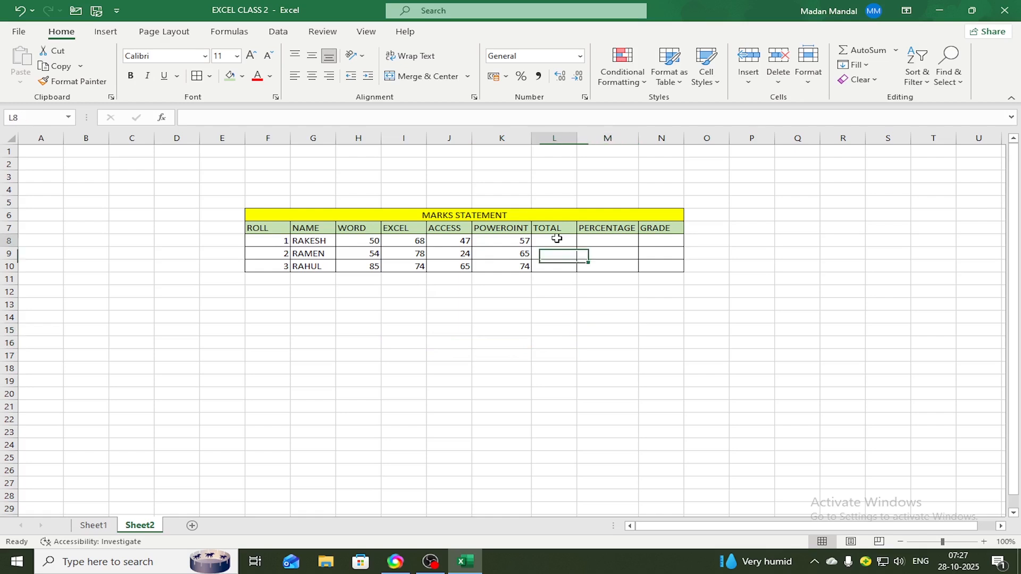
left_click(608, 240)
left_click(663, 241)
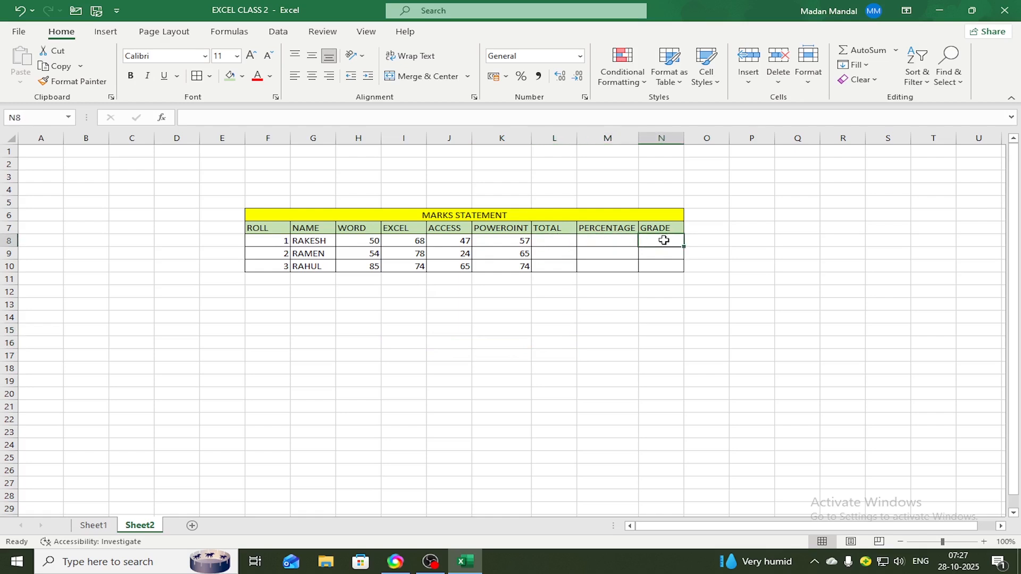
Total the first student's four subject marks in L8 with the formula =SUM(H8:K8)
left_click(552, 241)
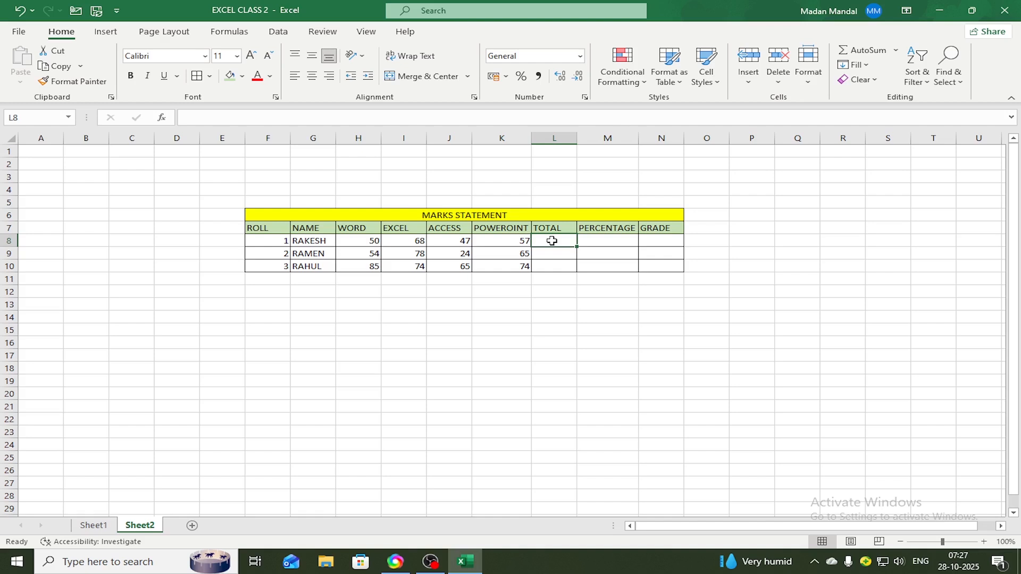
type("=")
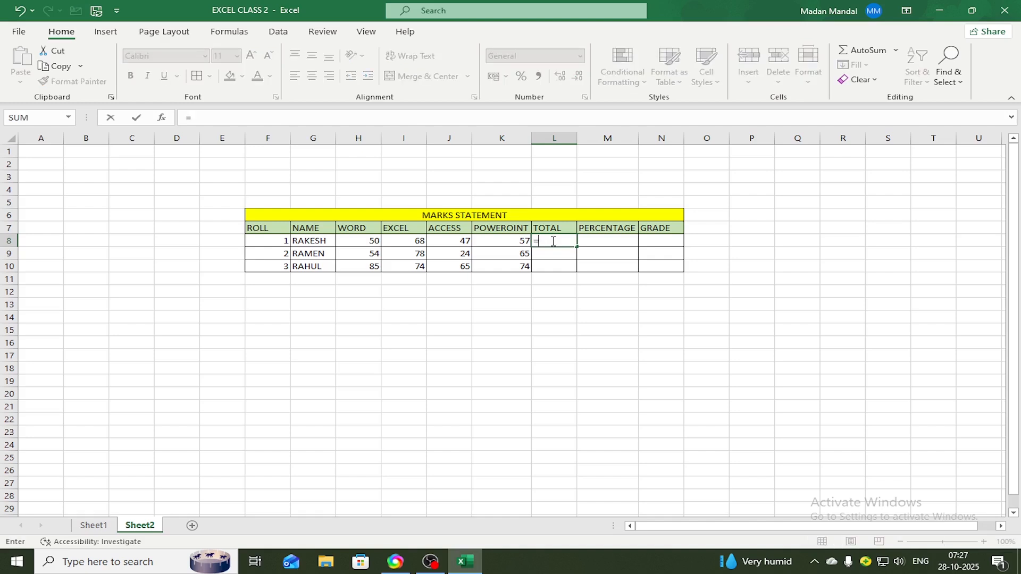
type("S")
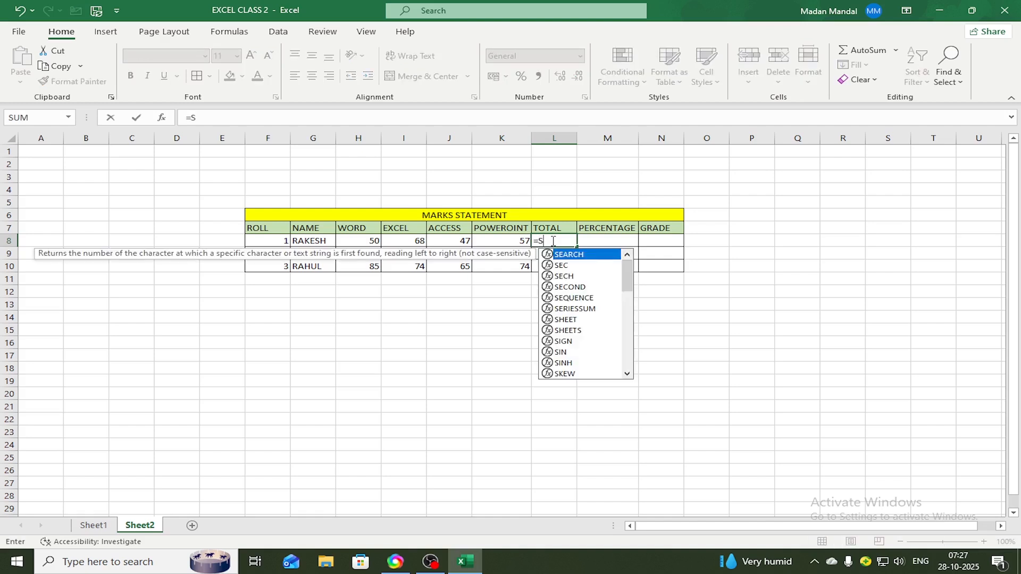
type("UM")
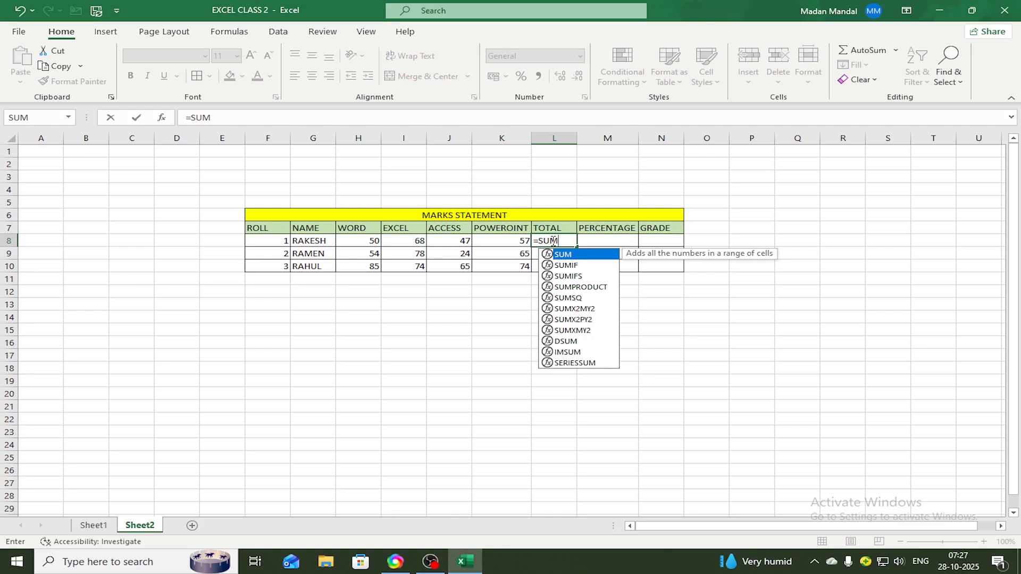
type("(")
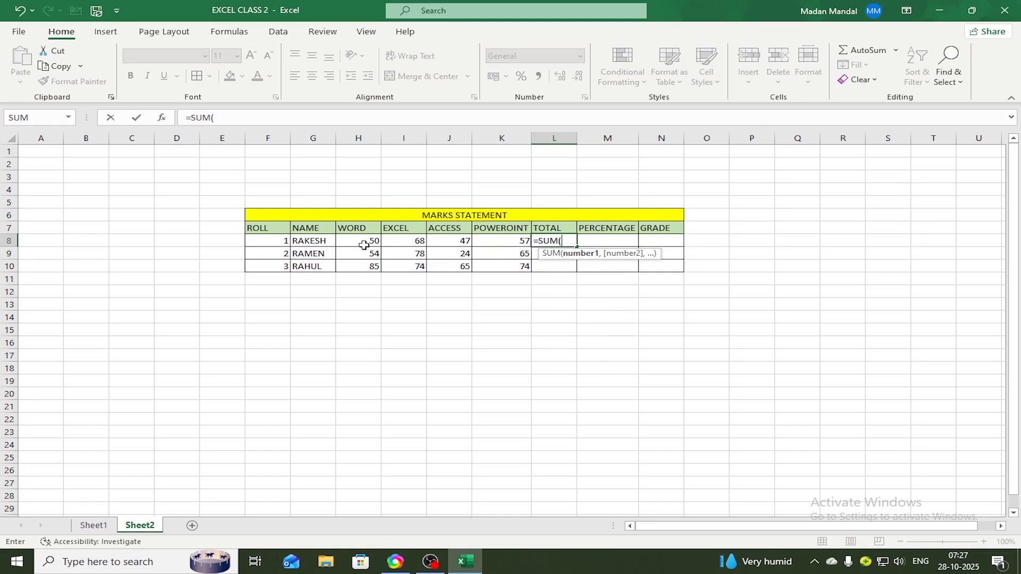
left_click_drag(361, 243, 490, 241)
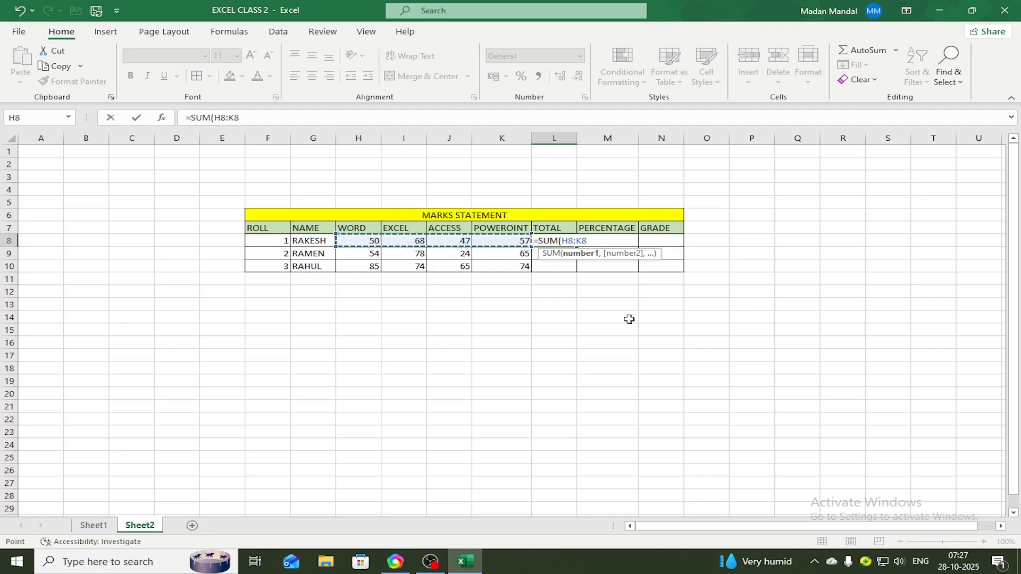
type(")")
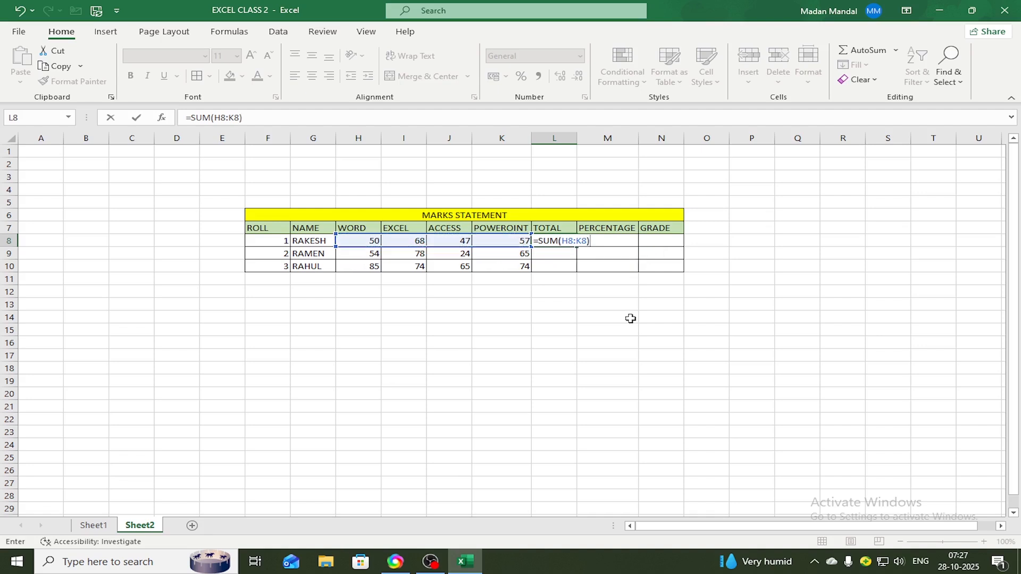
key("Return")
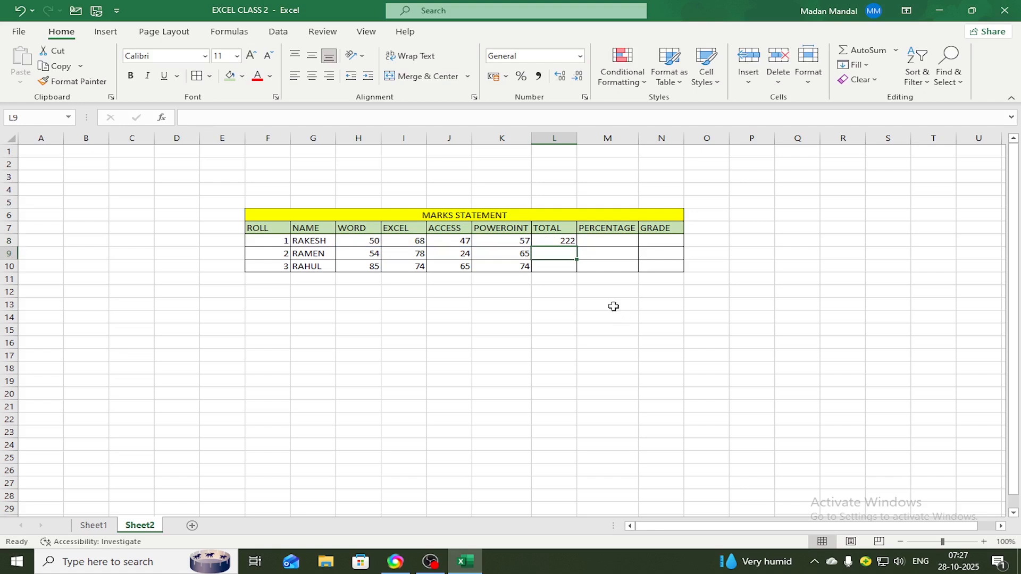
left_click(604, 290)
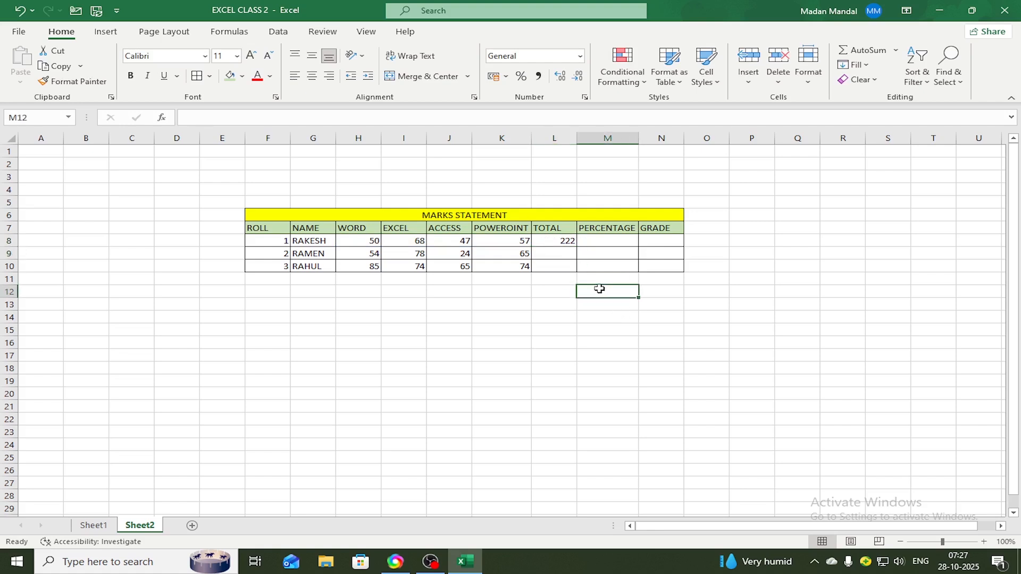
Delete the manually entered SUM formula from cell L8
left_click(553, 242)
key("Delete")
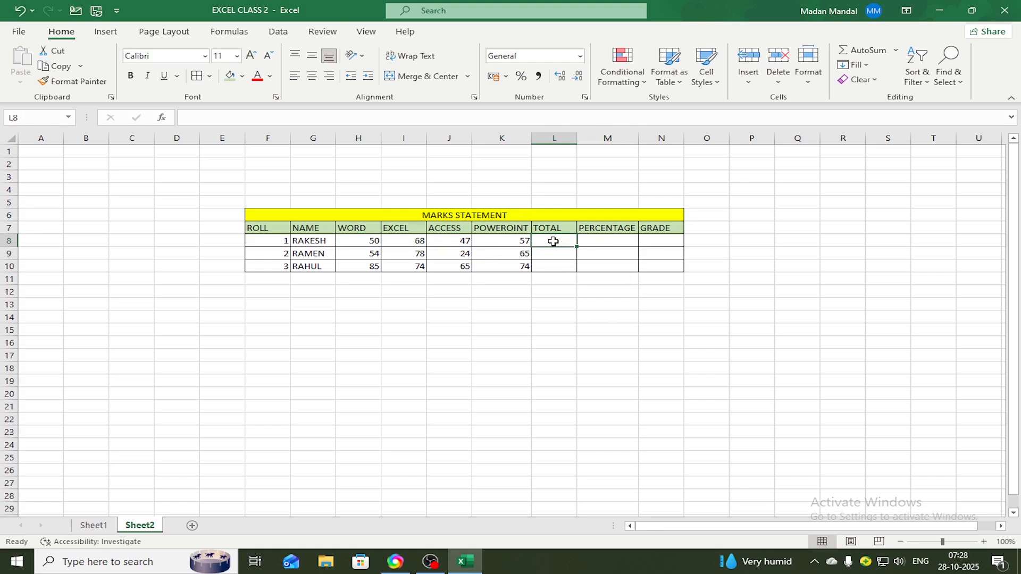
left_click(574, 326)
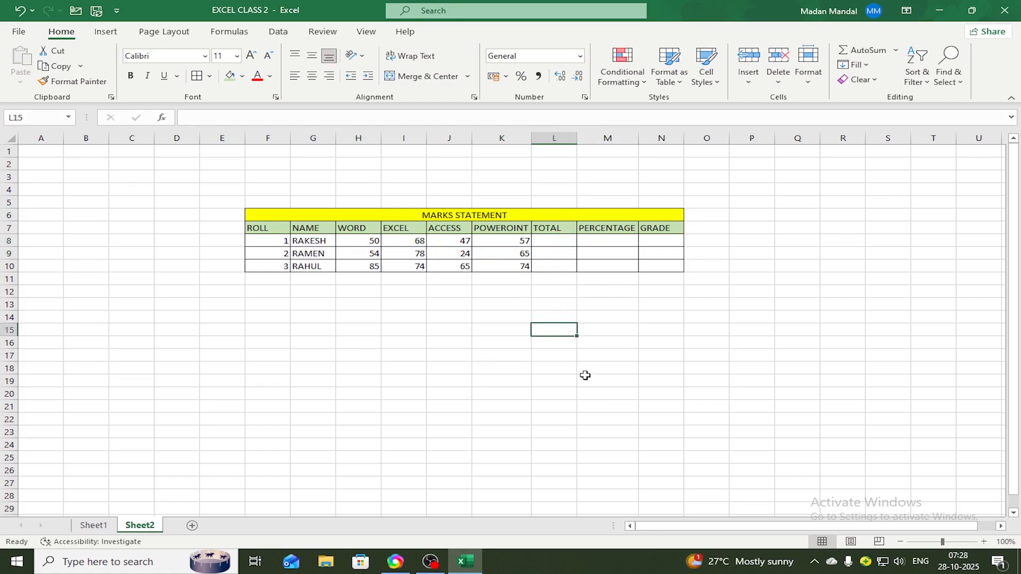
left_click(562, 241)
left_click(563, 292)
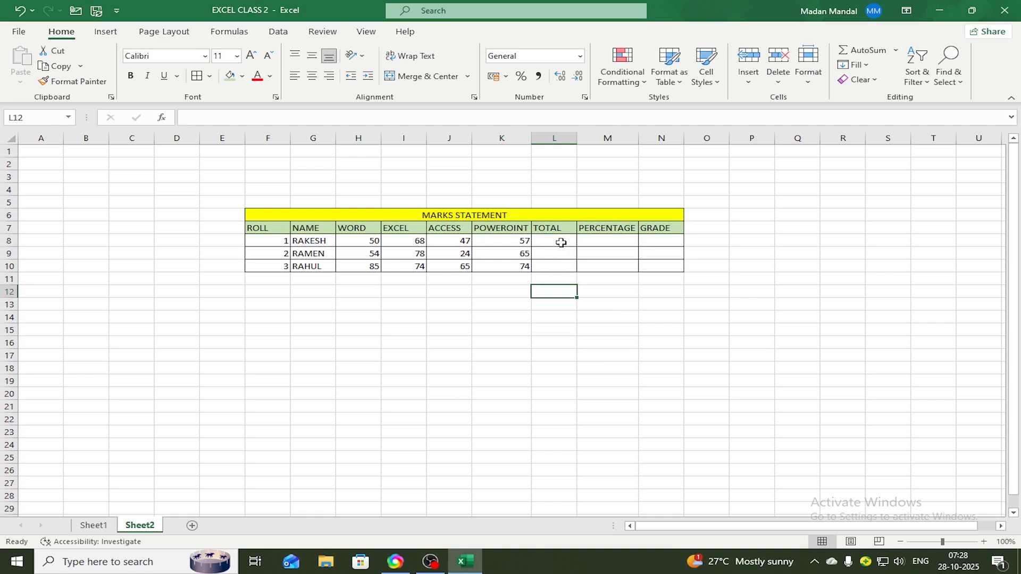
Calculate the first student's total in L8 using AutoSum over H8:K8
left_click(561, 240)
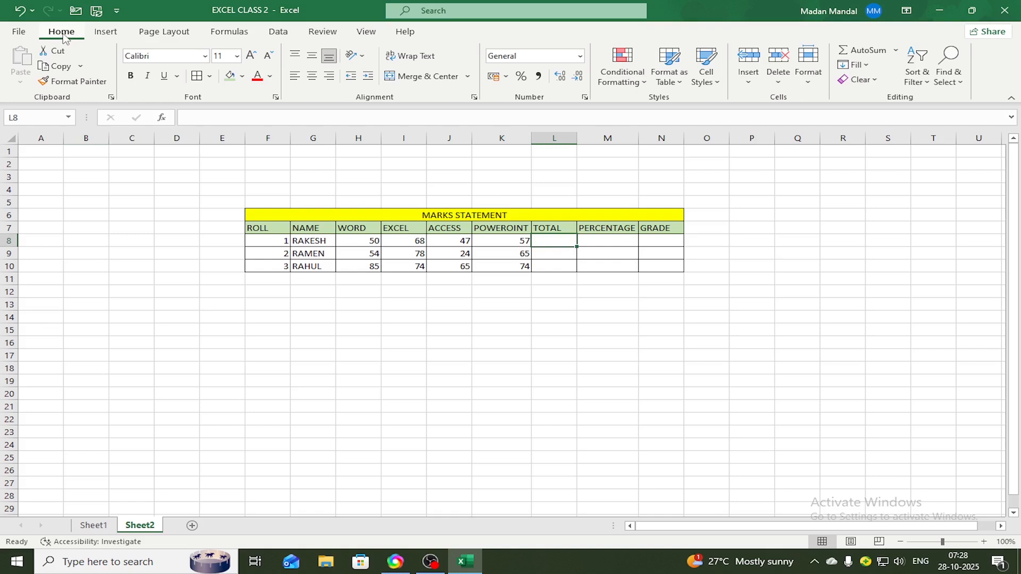
left_click(860, 52)
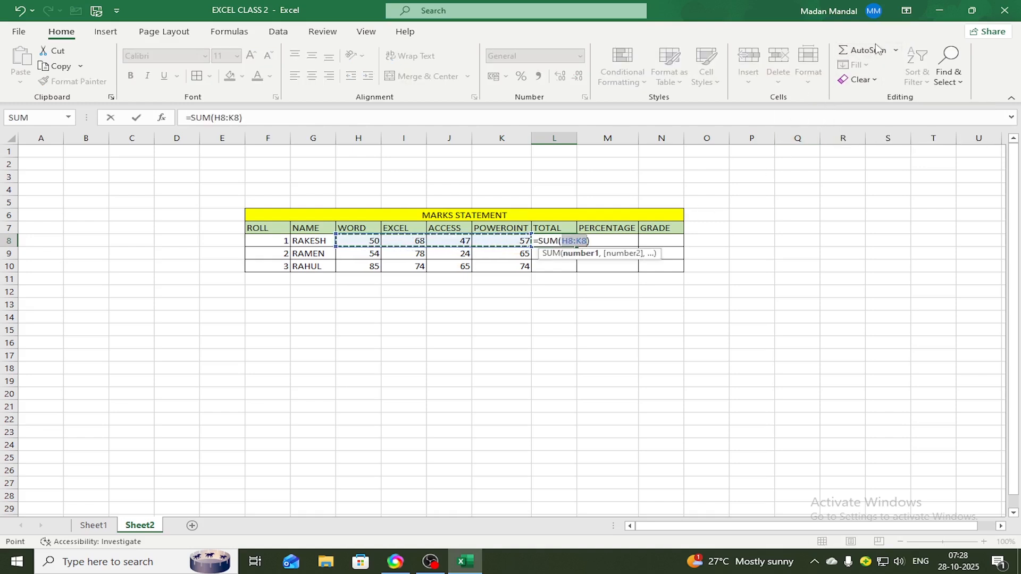
key("Return")
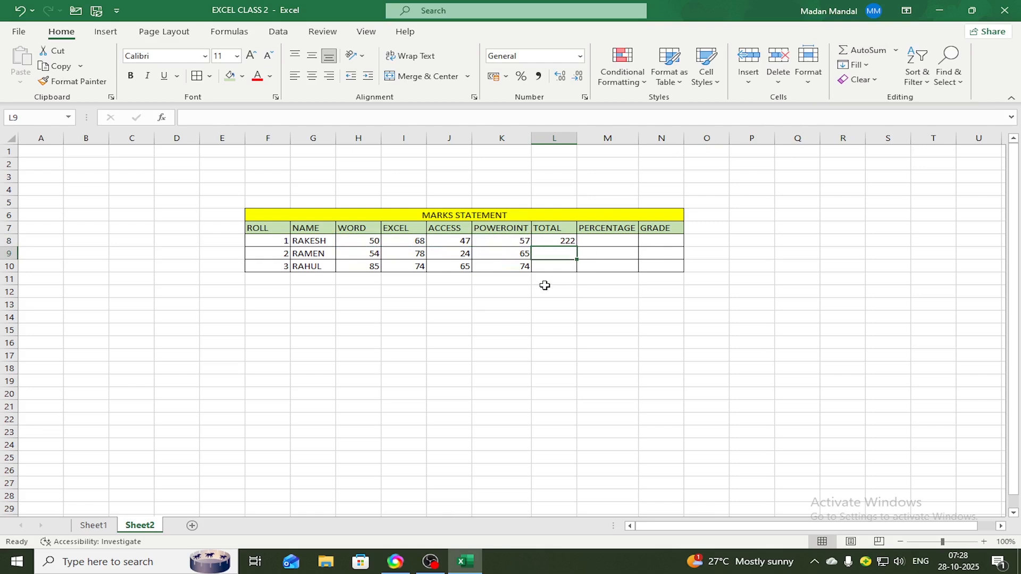
Clear the AutoSum result from cell L8
left_click(561, 240)
key("Delete")
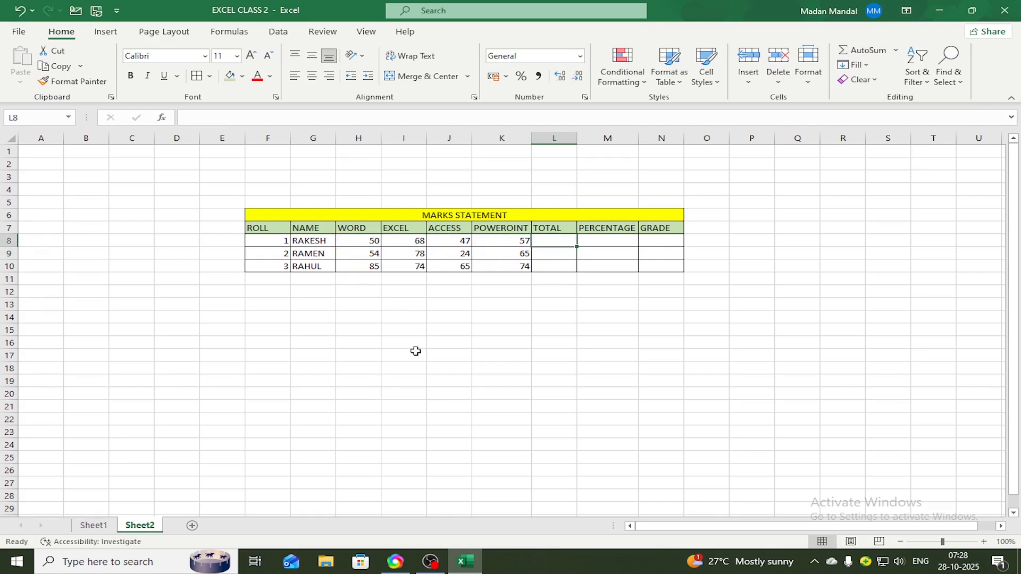
left_click_drag(415, 352, 437, 351)
Insert an AutoSum of the marks in H8:K8 into the first TOTAL cell, L8
left_click(561, 243)
left_click(868, 51)
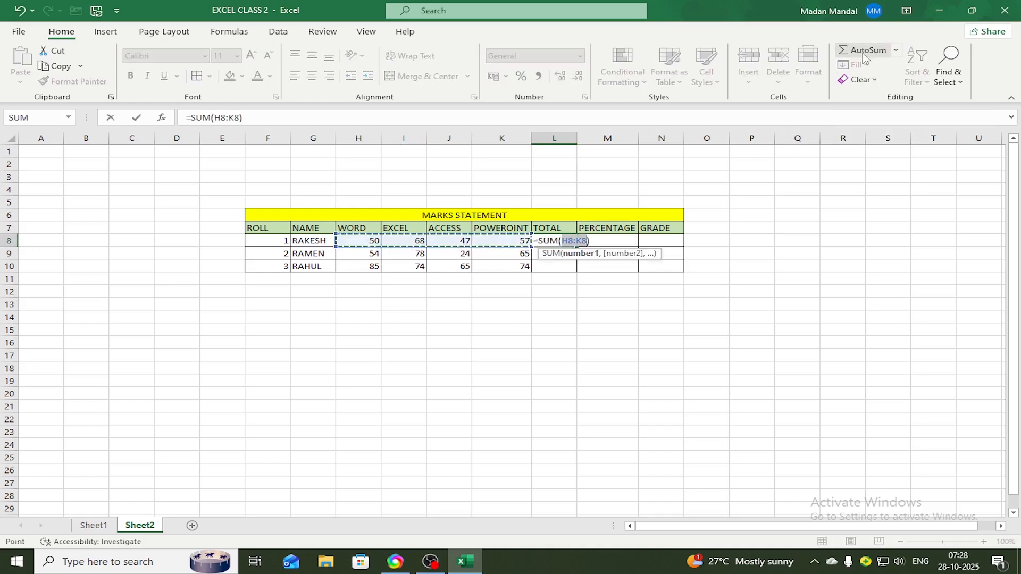
key("Return")
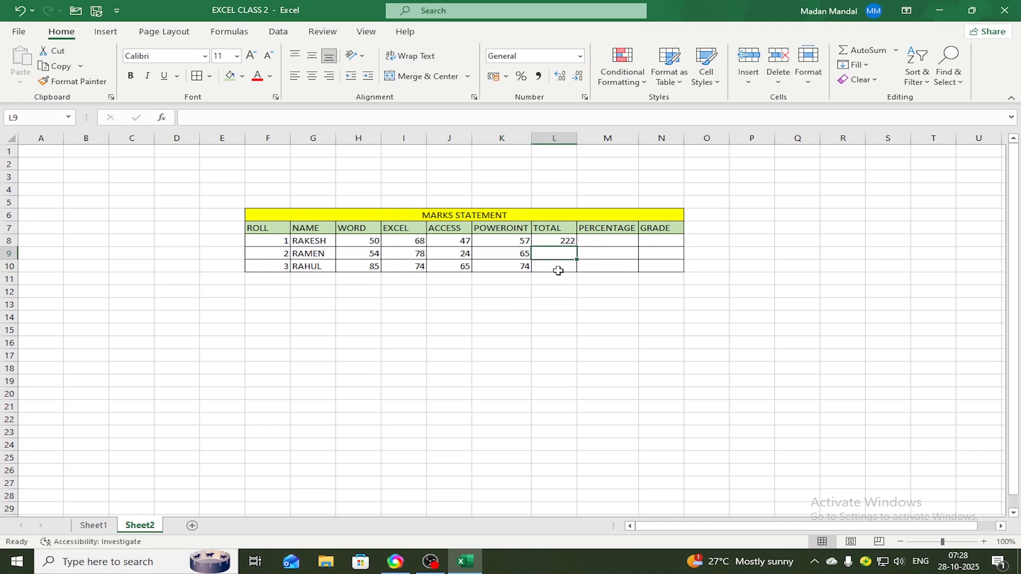
left_click(565, 300)
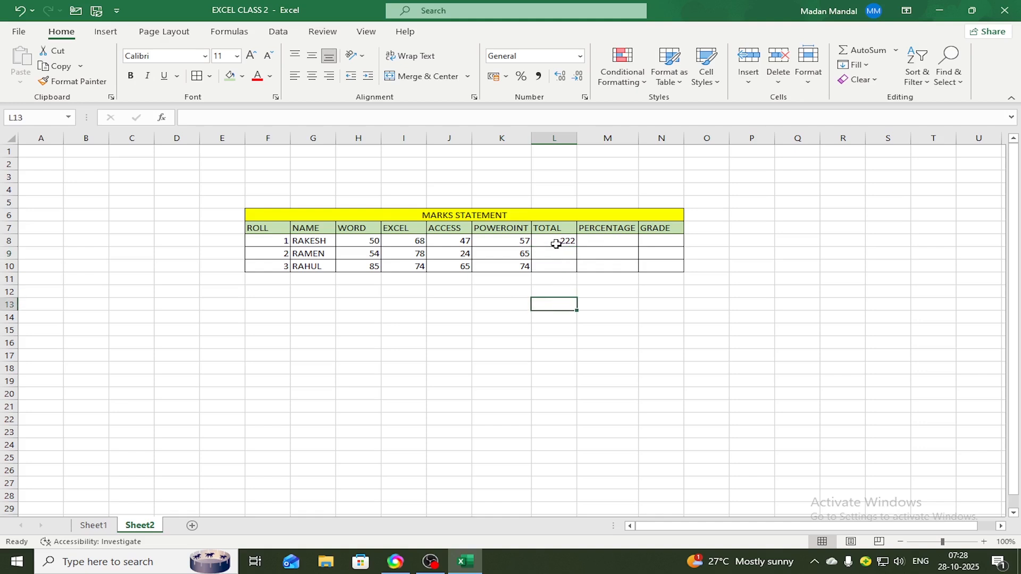
left_click(562, 242)
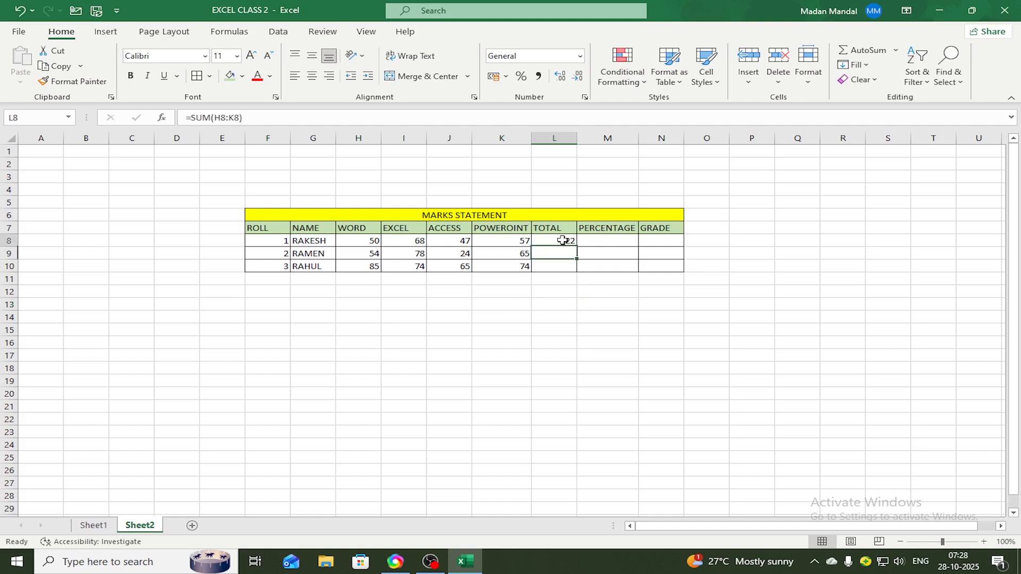
left_click(566, 290)
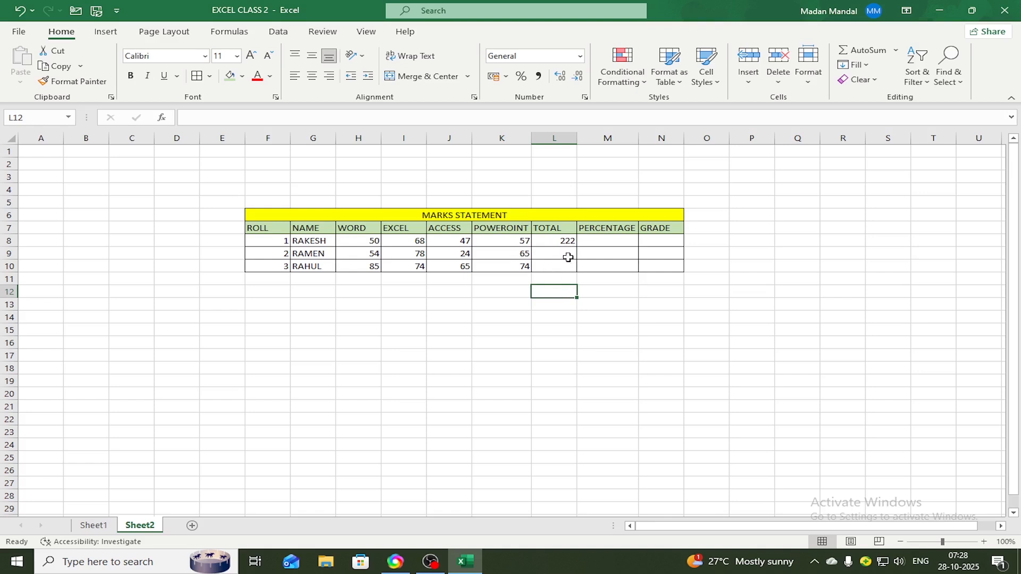
left_click(617, 299)
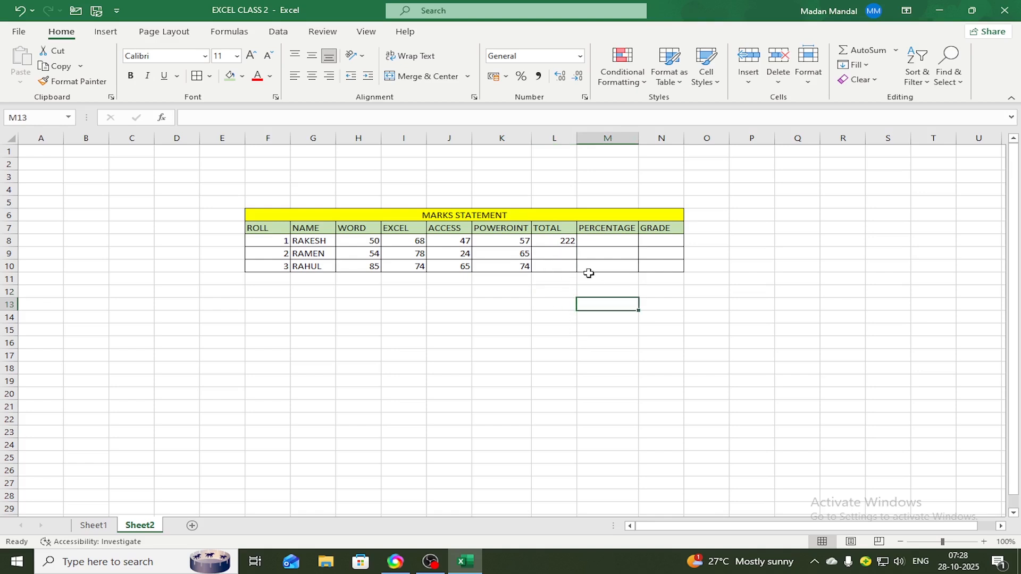
Extend the TOTAL formula from L8 down to L10, and clear the copies in L9 and L10
left_click(559, 240)
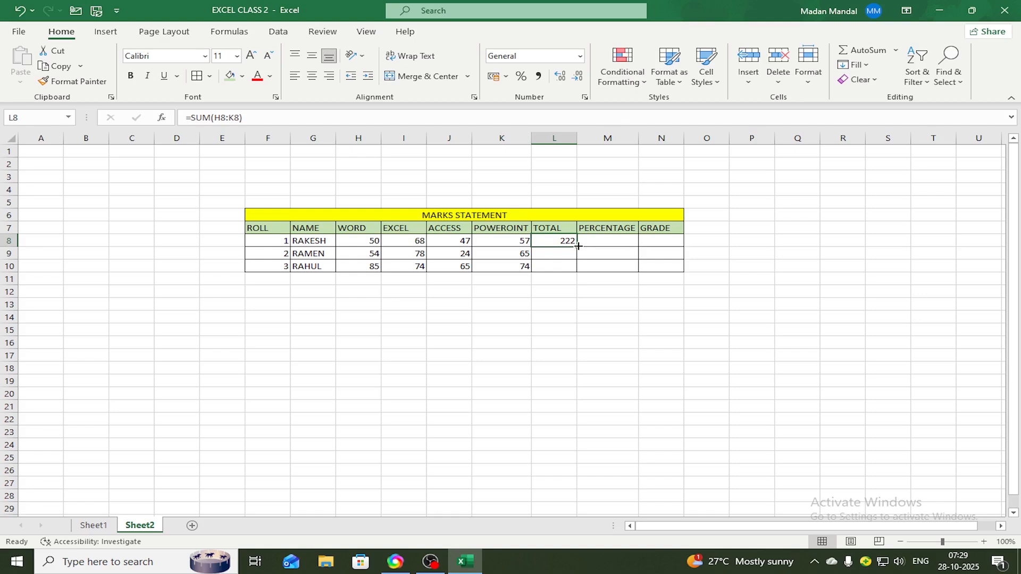
left_click_drag(578, 245, 566, 265)
left_click(581, 341)
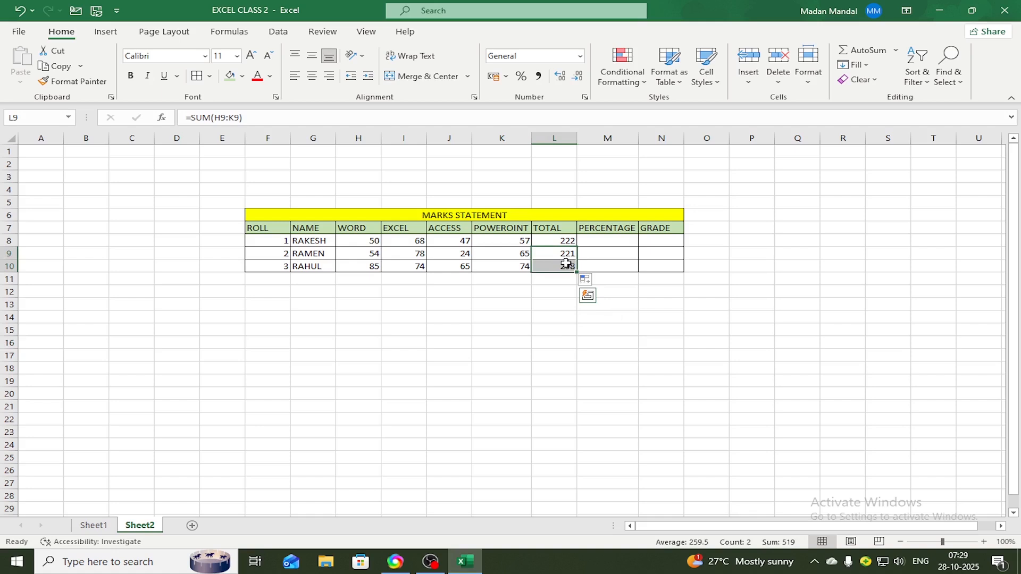
key("Delete")
left_click(584, 294)
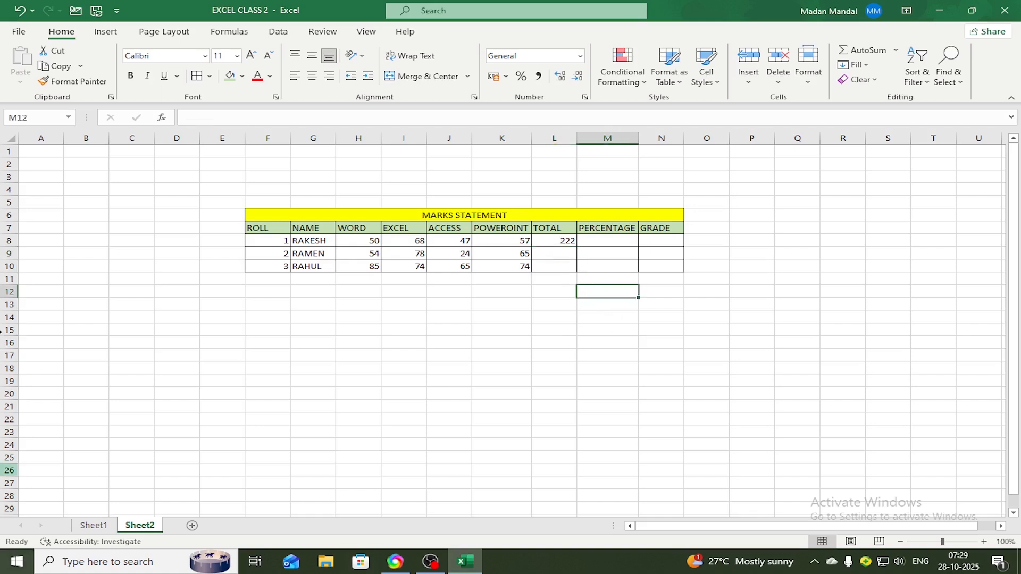
Fill the TOTAL formula from L8 down through L10 for the remaining students
left_click(566, 242)
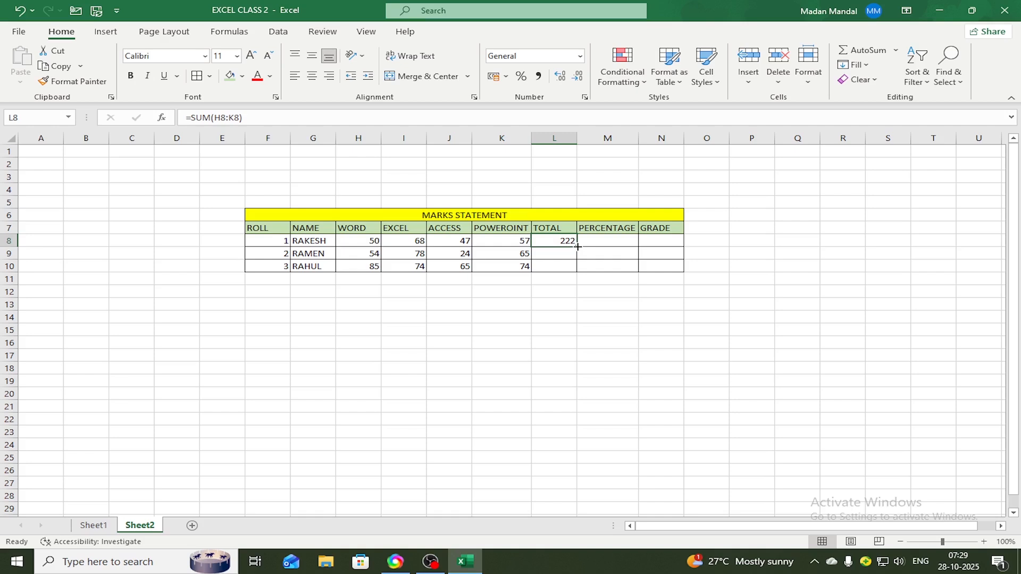
left_click_drag(577, 246, 578, 272)
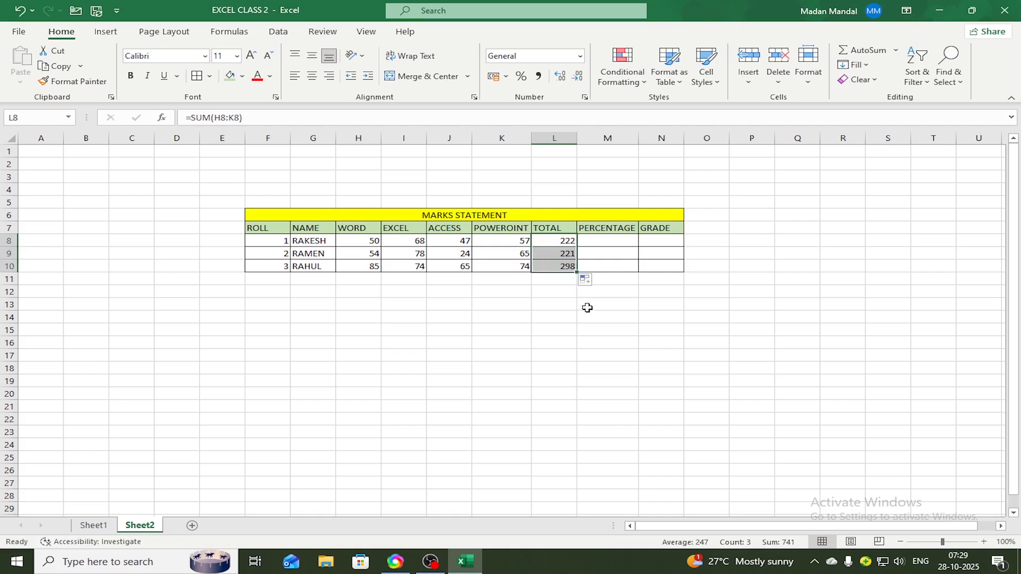
left_click(587, 308)
Delete the filled totals from cells L9 and L10
left_click_drag(567, 254, 565, 266)
key("Delete")
left_click(587, 291)
Apply Fill Down to L8:L10 so the other two students get the TOTAL formula
left_click(568, 304)
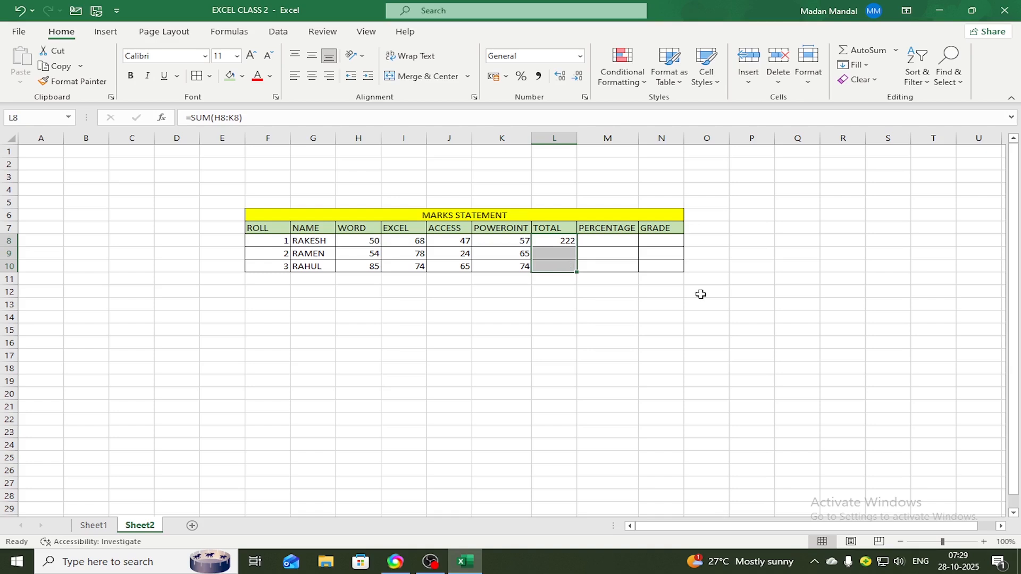
key("ctrl+d")
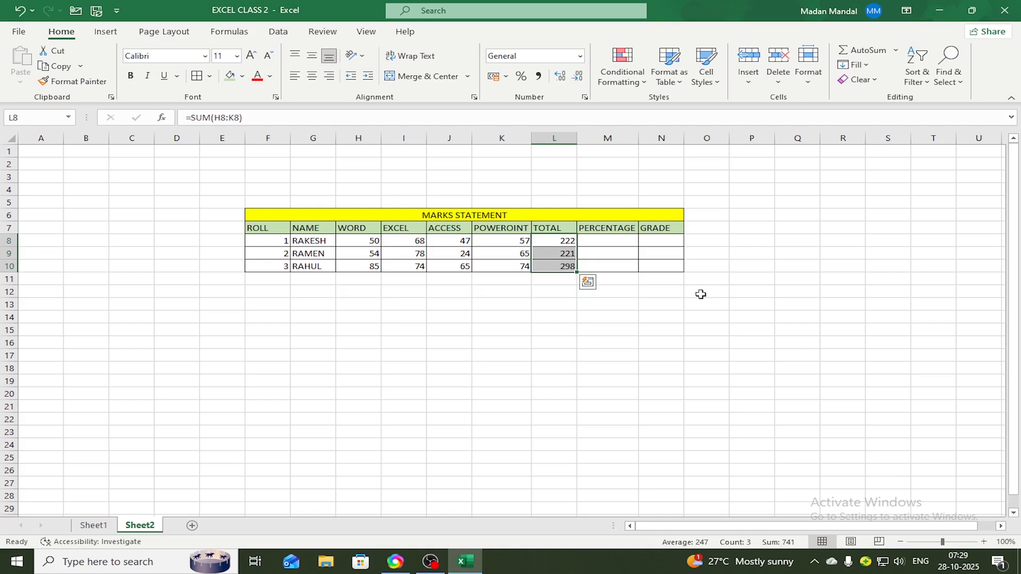
left_click(646, 345)
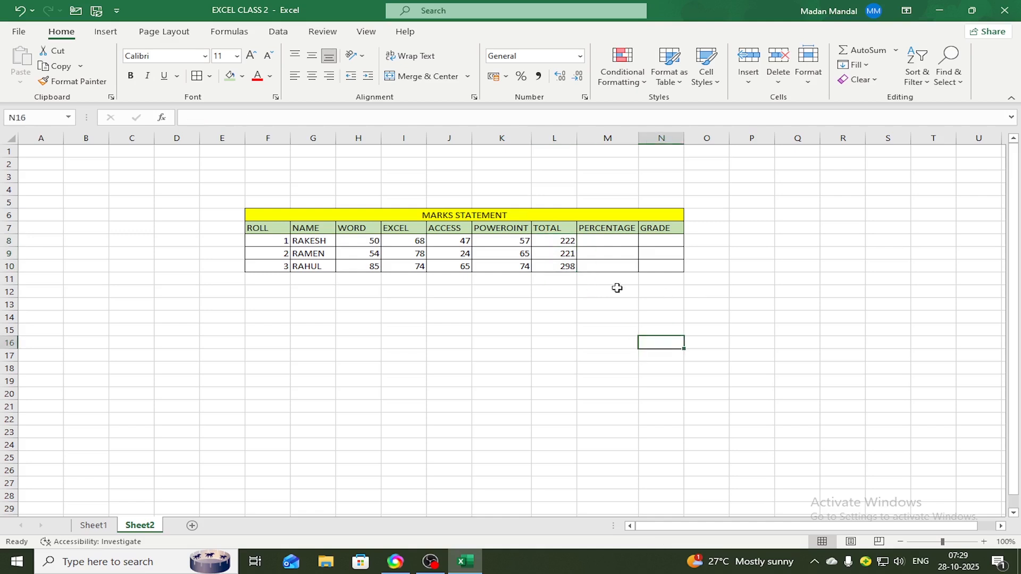
Calculate the first student's percentage in M8 with the formula =L8*100/400
left_click(606, 239)
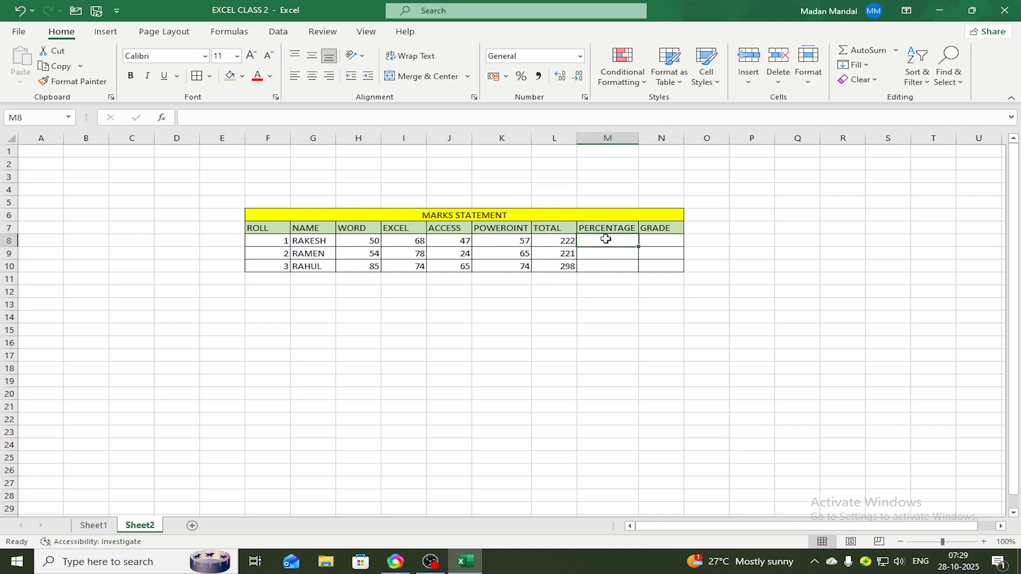
type("=")
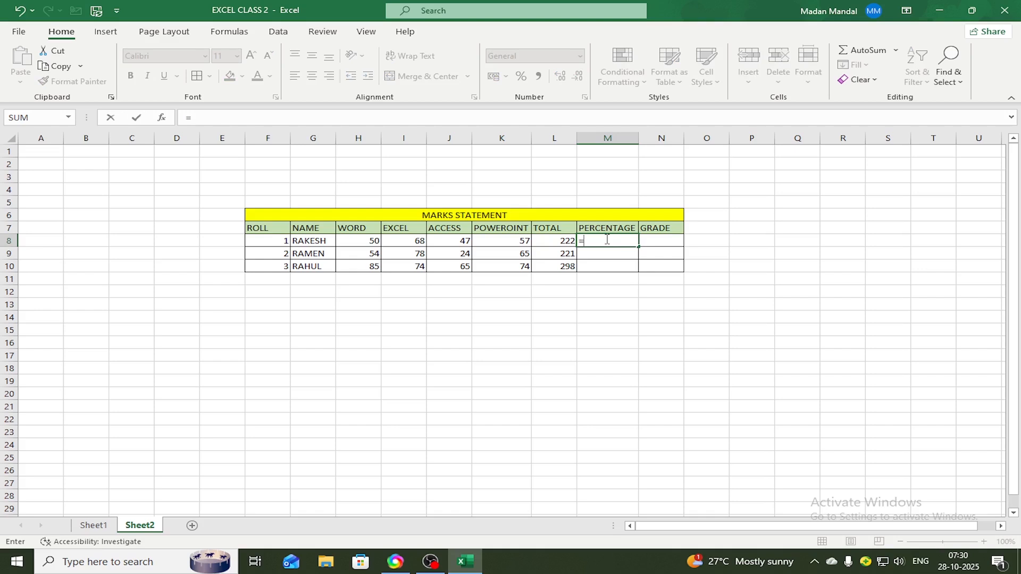
left_click(563, 241)
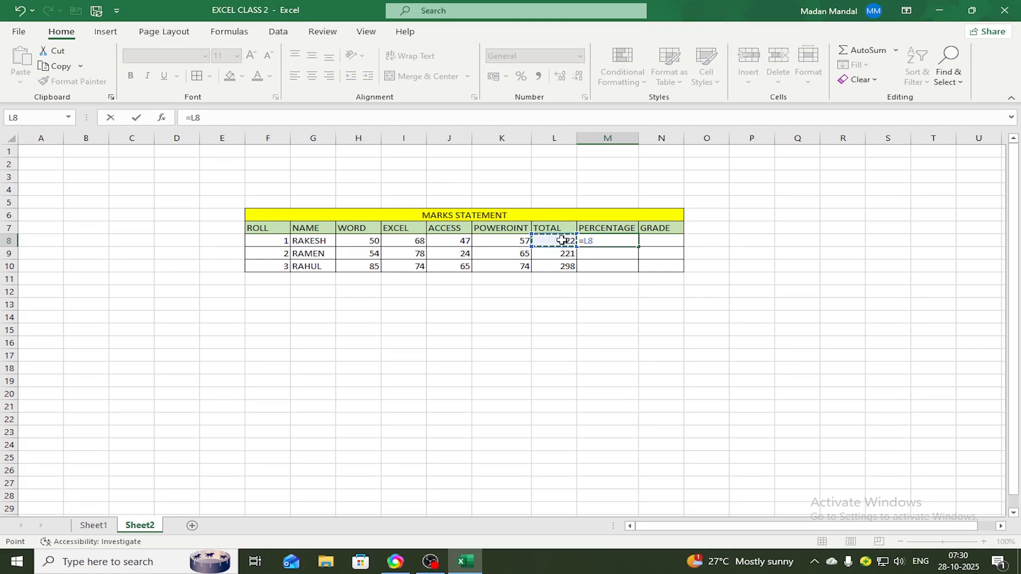
type("*100/")
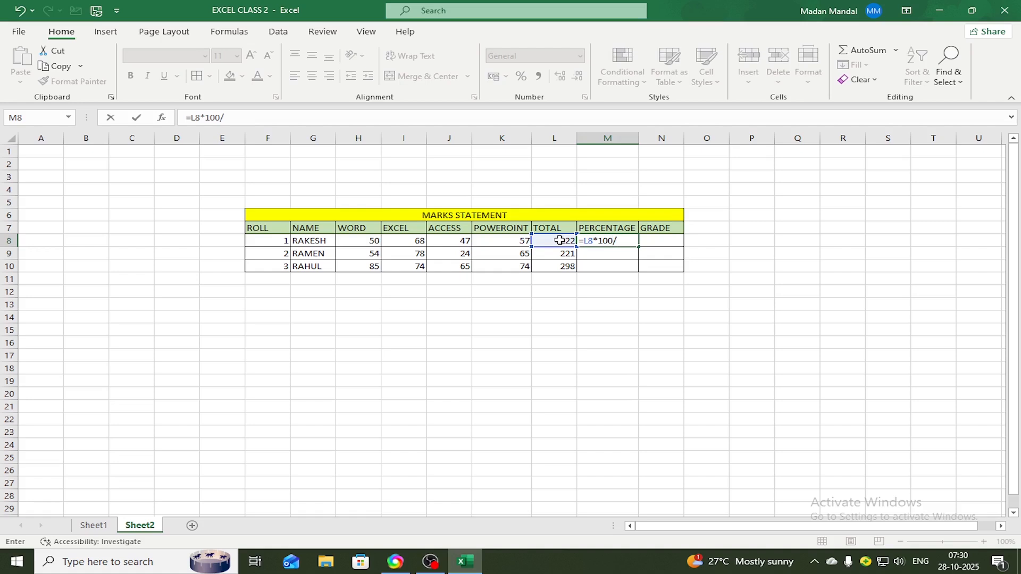
type("400")
key("Return")
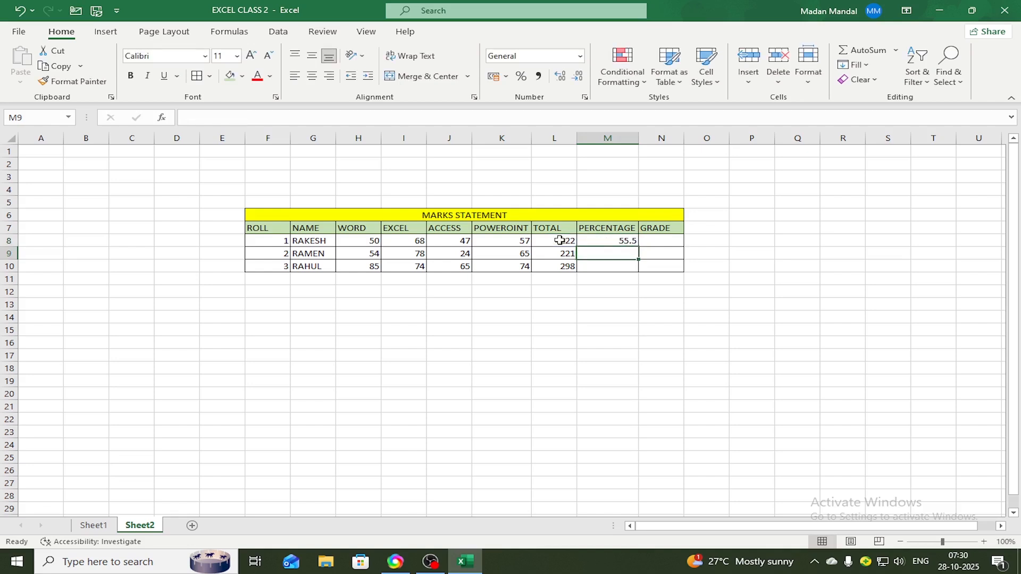
Clear the percentage in M8 and re-enter it with the formula =L8*100/400
left_click(624, 242)
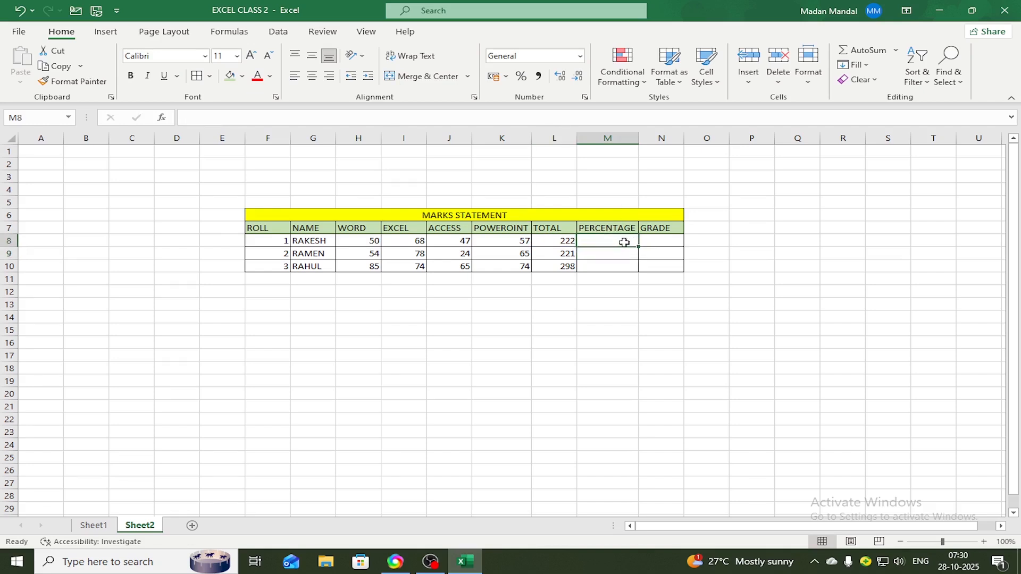
type("=")
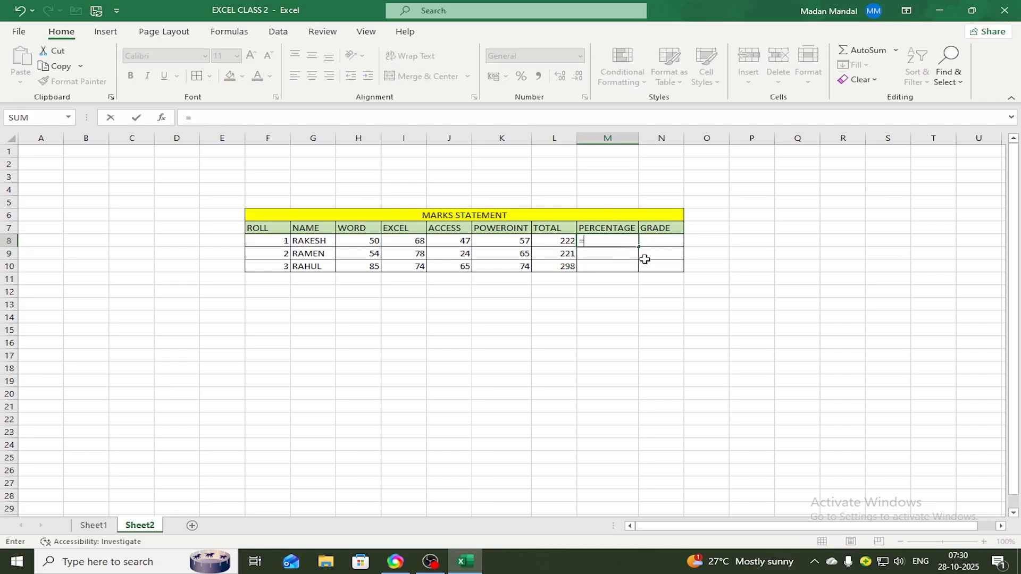
left_click(568, 239)
type("*100")
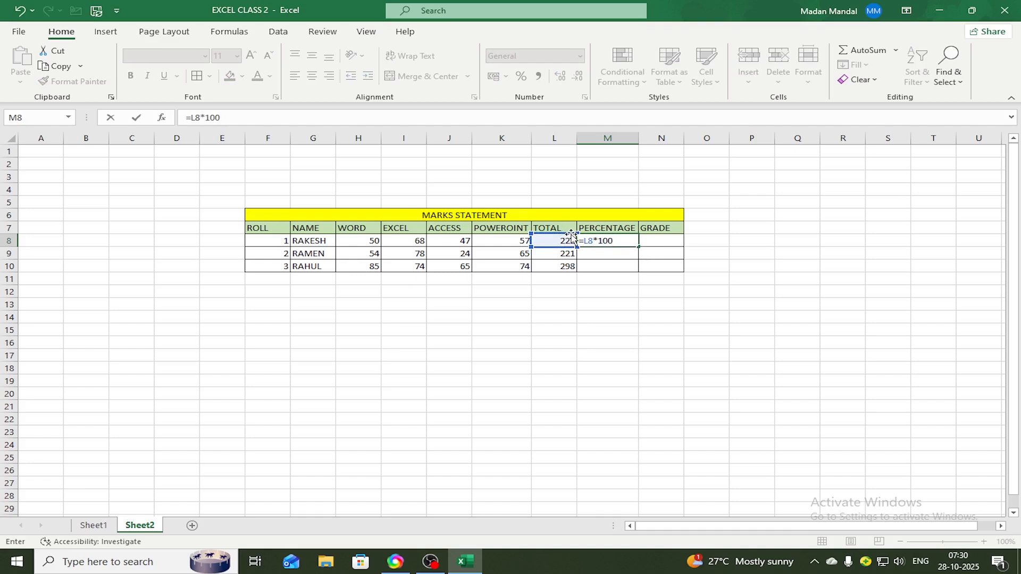
type("/400")
key("Return")
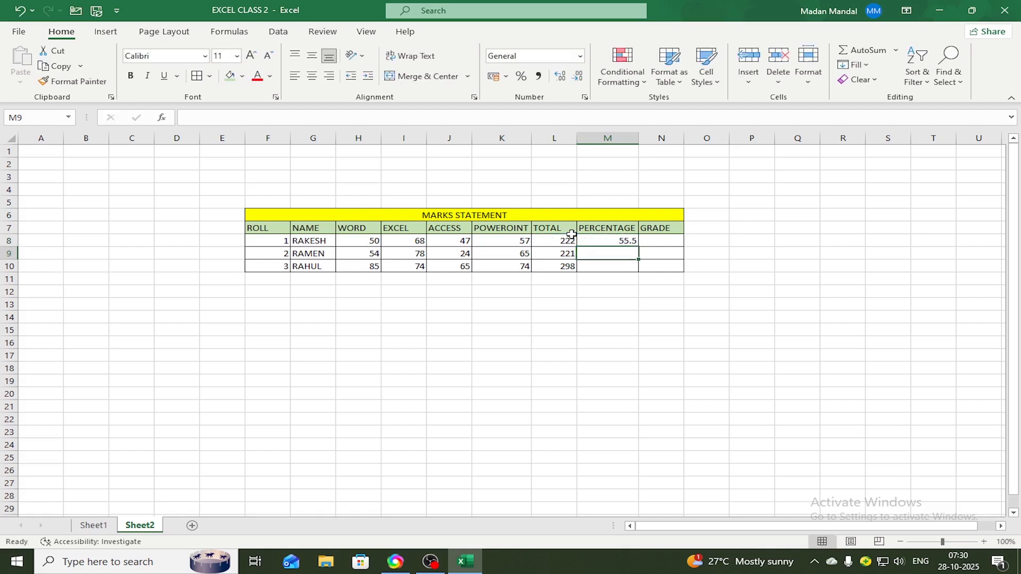
Fill the PERCENTAGE formula from M8 down through M10 for the remaining students
left_click(622, 244)
left_click_drag(638, 247, 640, 271)
left_click(711, 318)
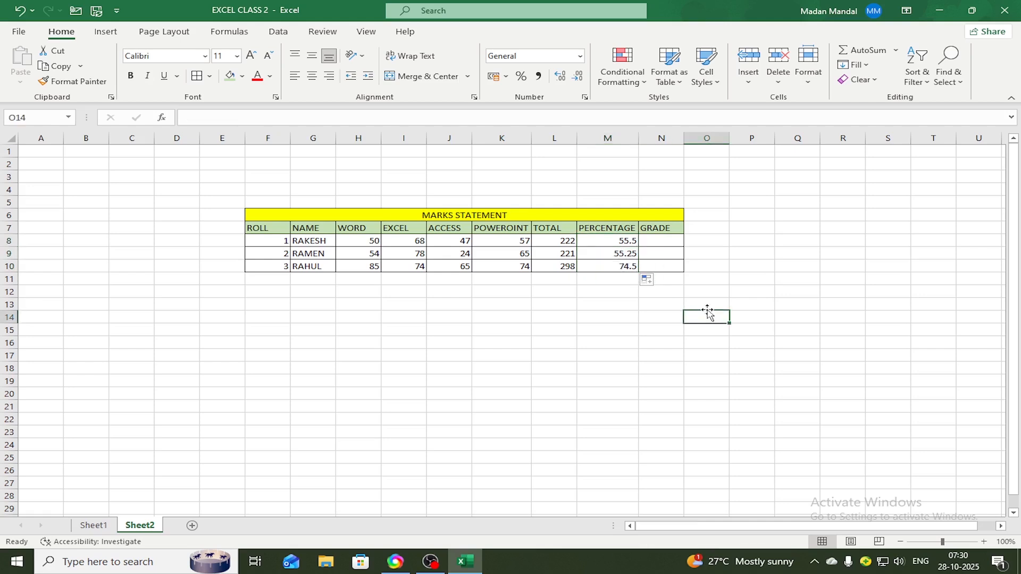
Begin the GRADE formula in N8 with an IF that returns "AA" when M8>=90, leaving the value-if-false argument open
left_click(667, 241)
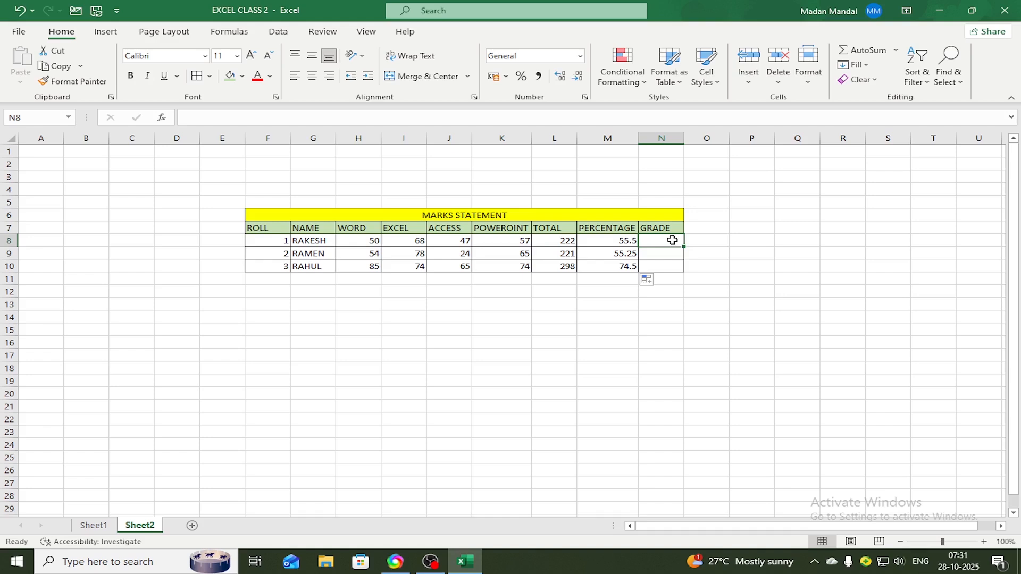
left_click(673, 240)
type("=")
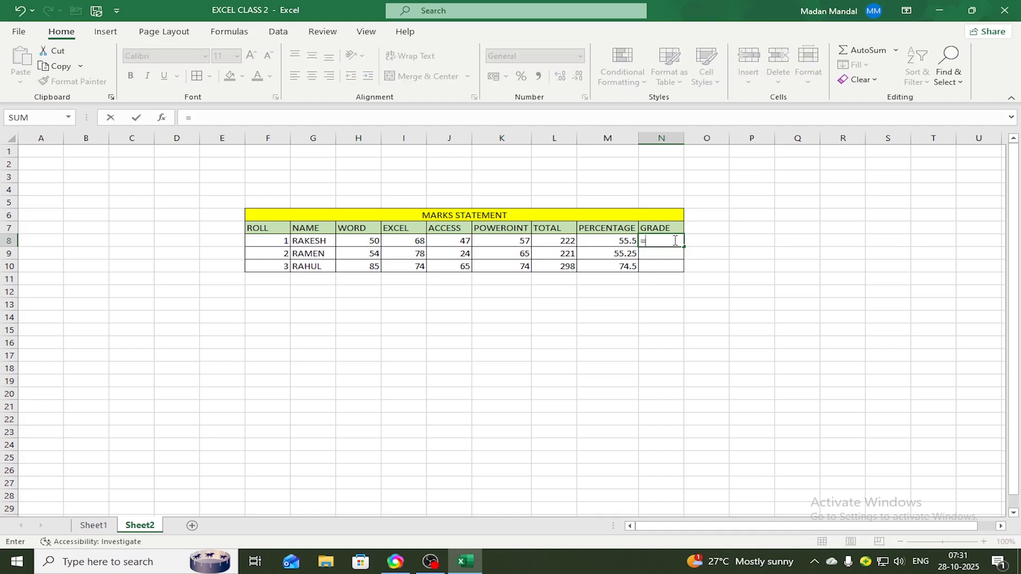
type("IF")
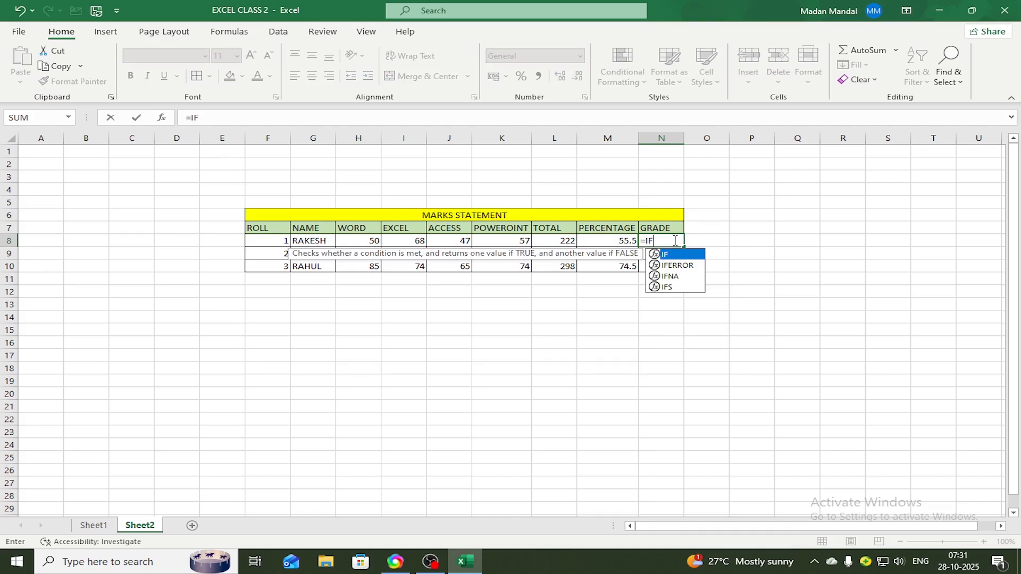
type("(")
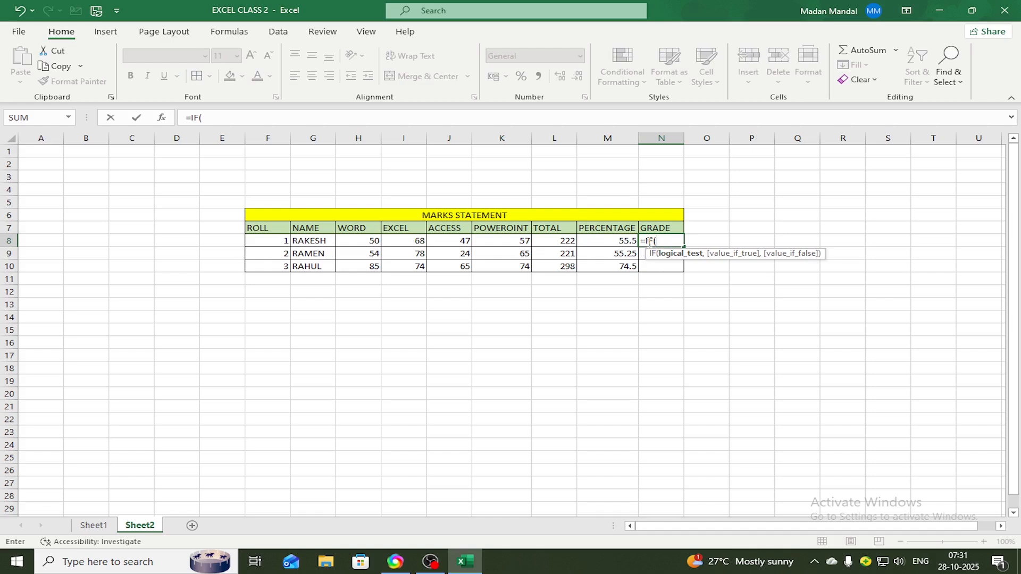
left_click(612, 241)
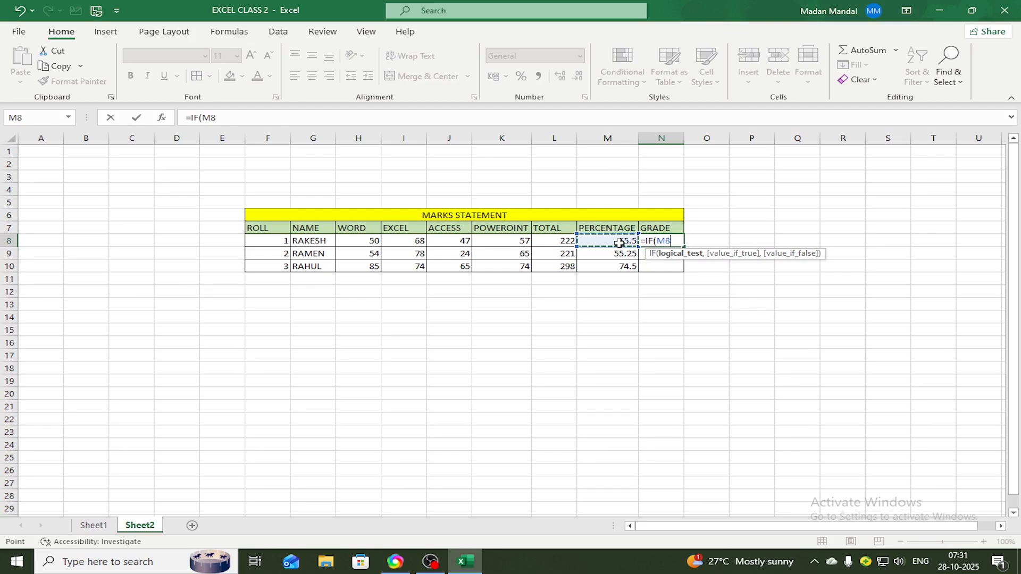
type(">=90")
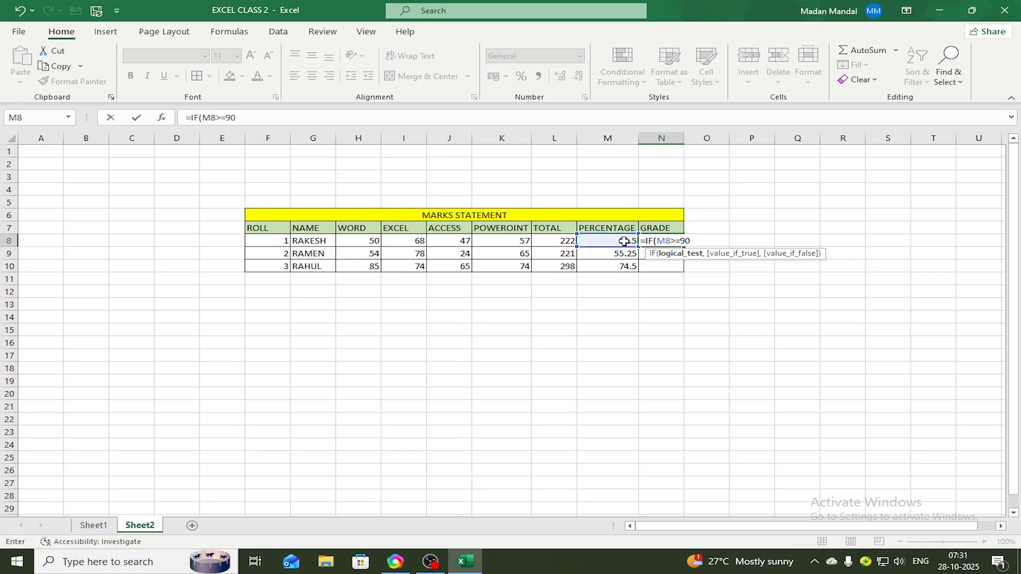
type(",")
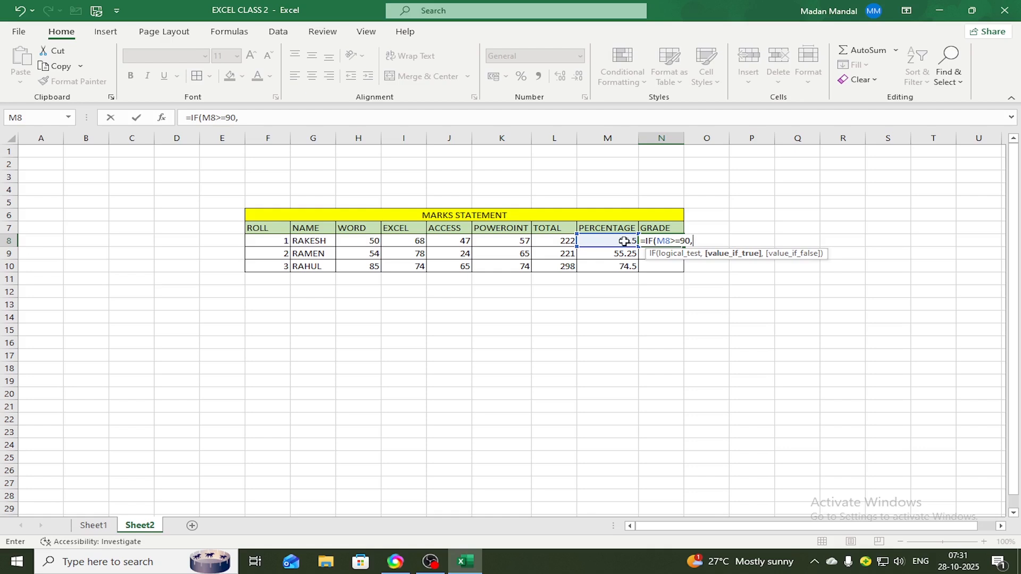
type("\"AA\",")
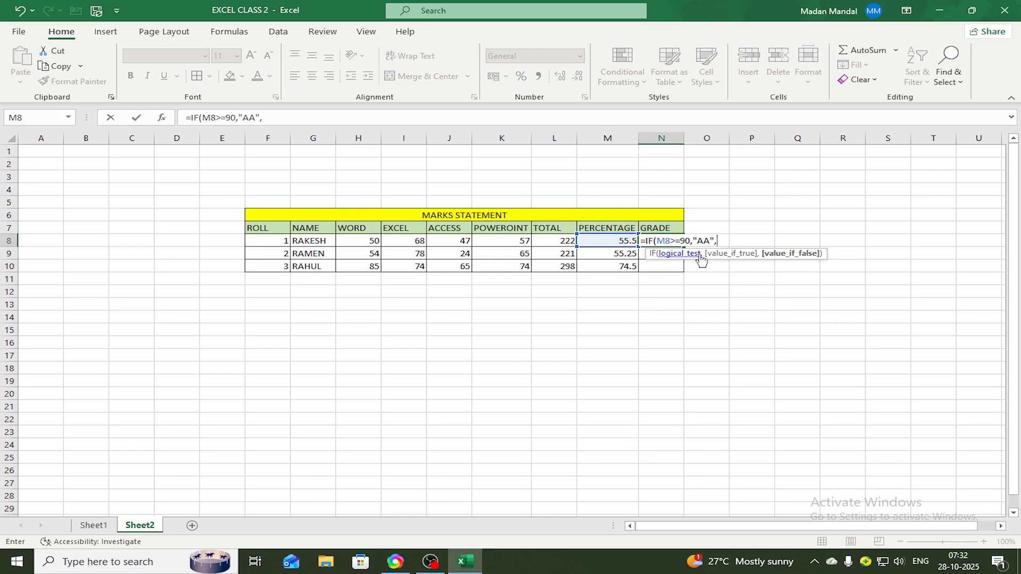
Nest a second IF in the N8 grade formula that returns "A+" when M8>=80
type("IF")
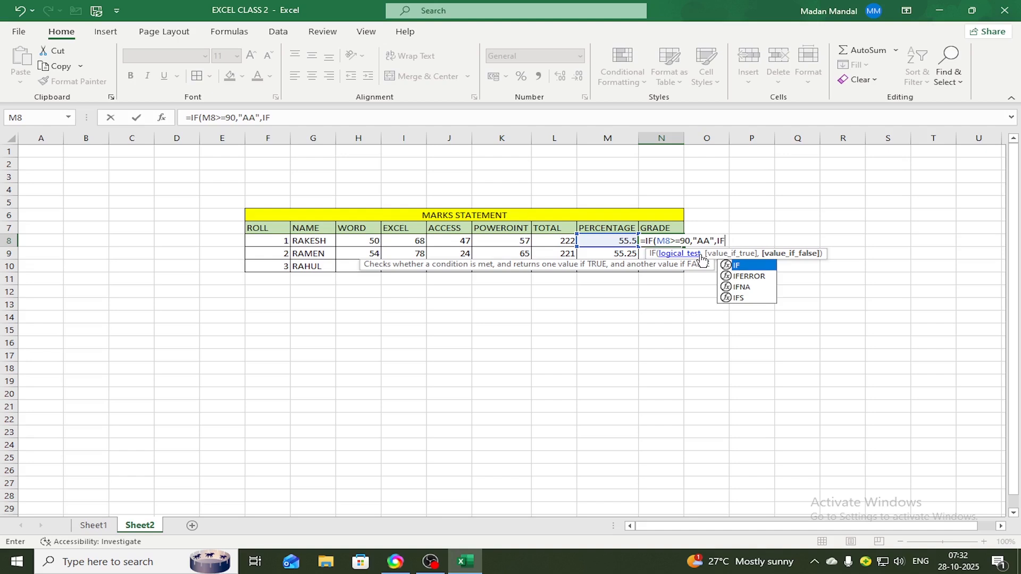
type("(")
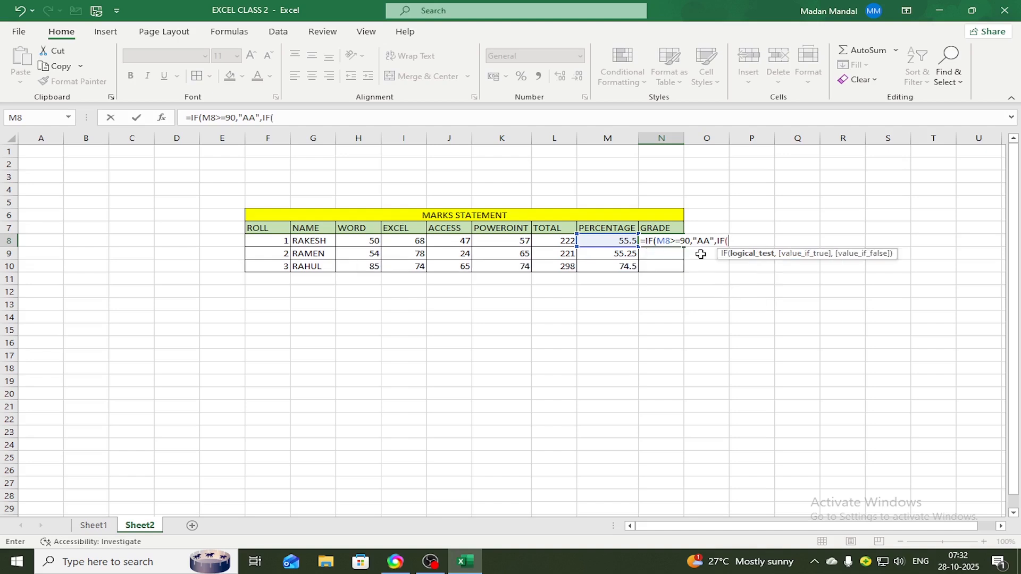
left_click(615, 241)
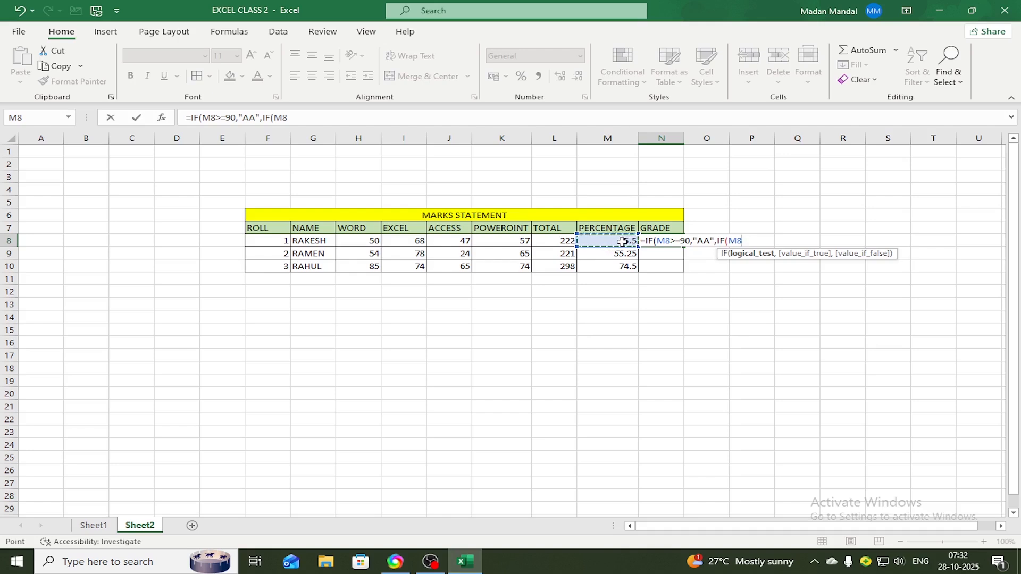
type(">=80")
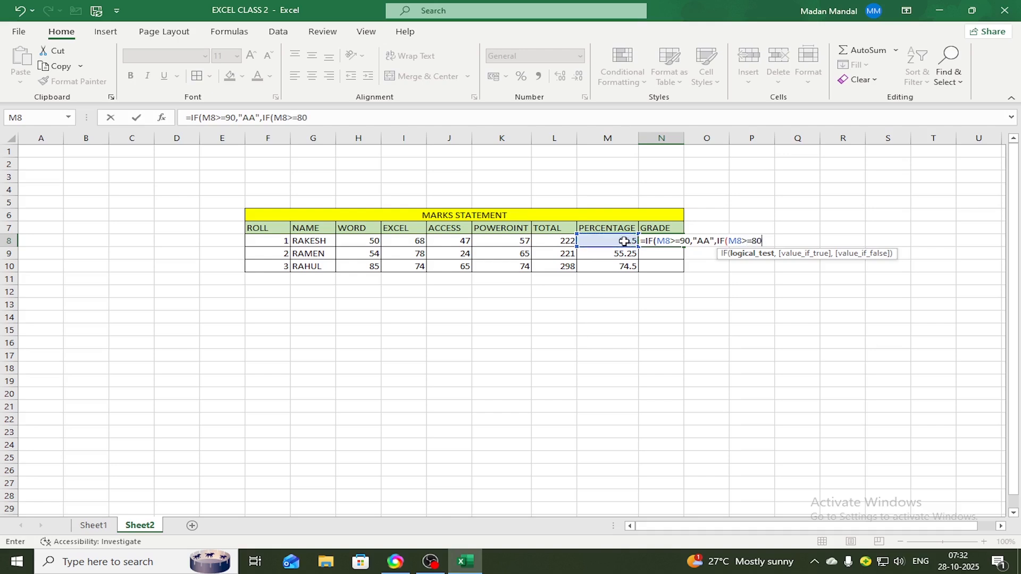
type(",\"A")
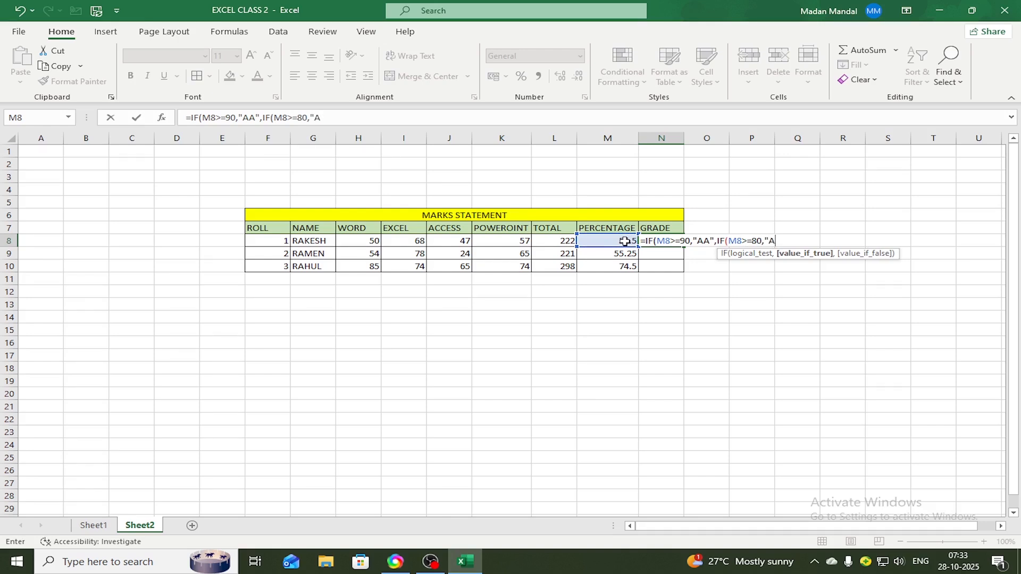
type("+\"")
Nest a third IF in the N8 grade formula that returns "A" when M8>=60
type(",")
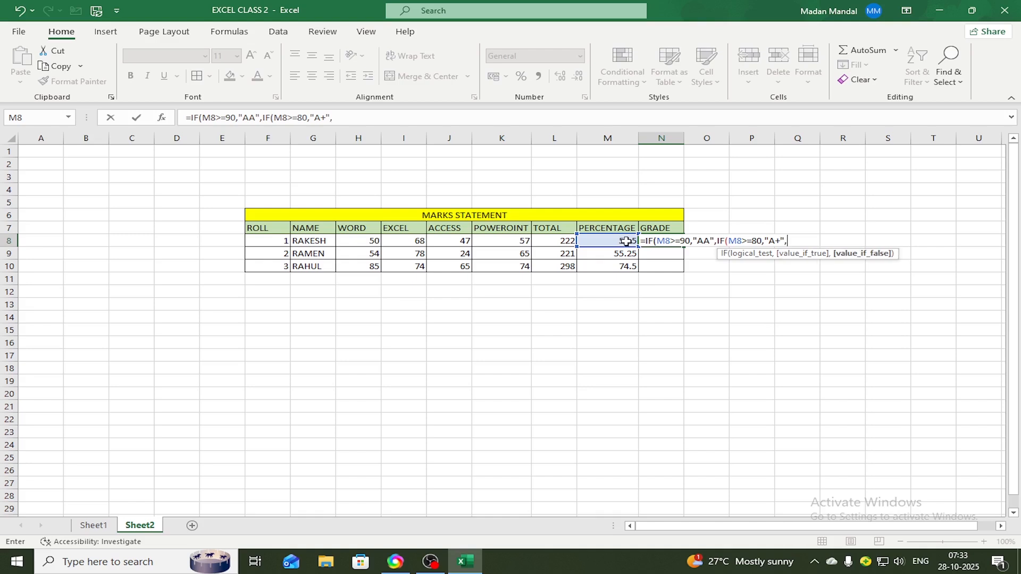
type("IF")
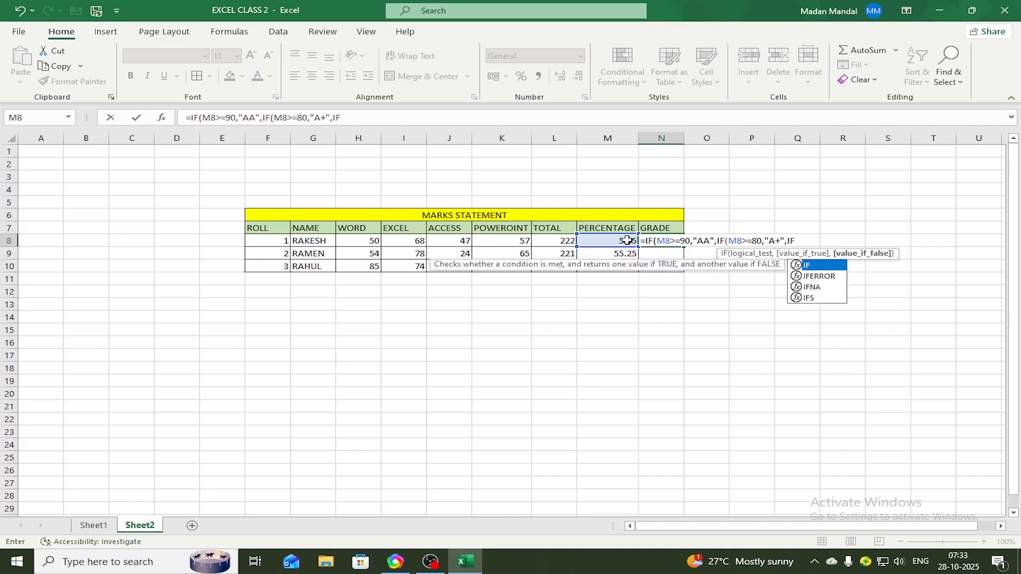
type("(")
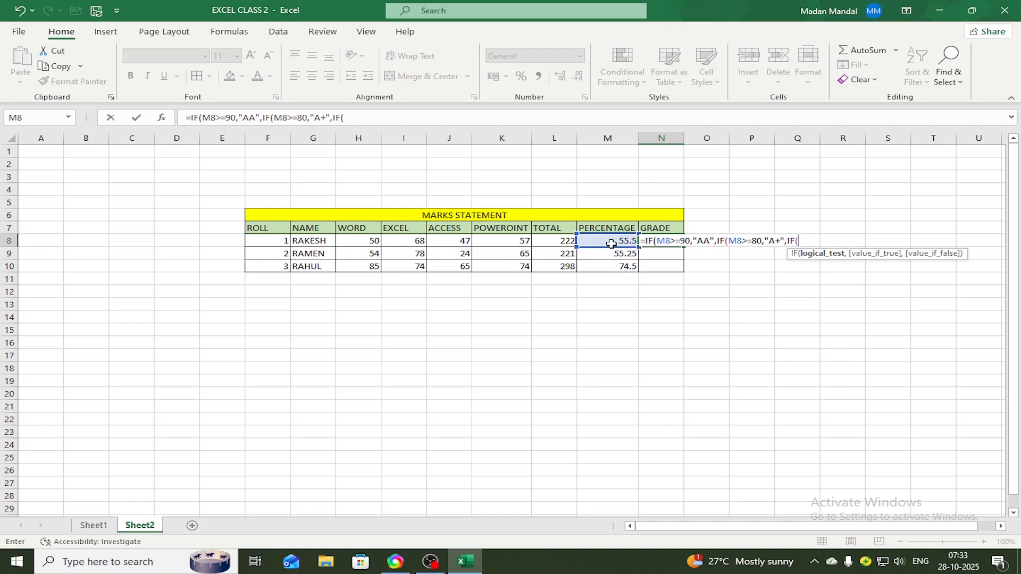
left_click(620, 241)
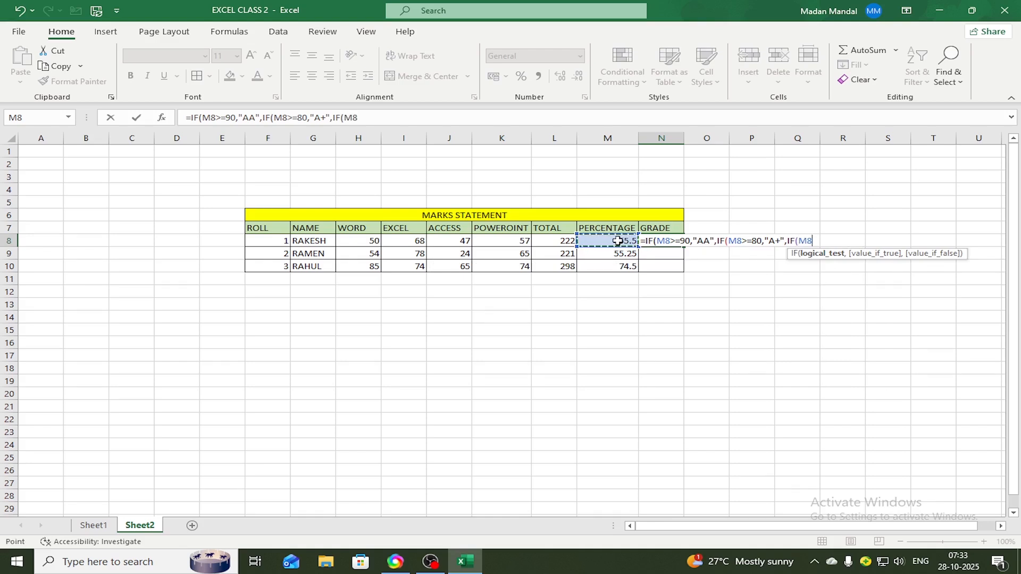
type(">=60,")
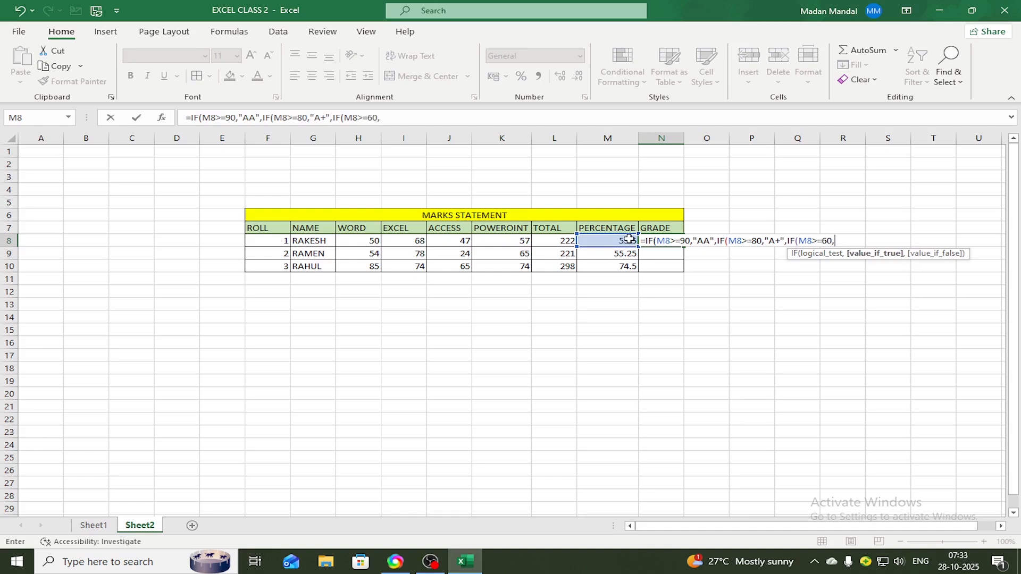
type("\"A\",")
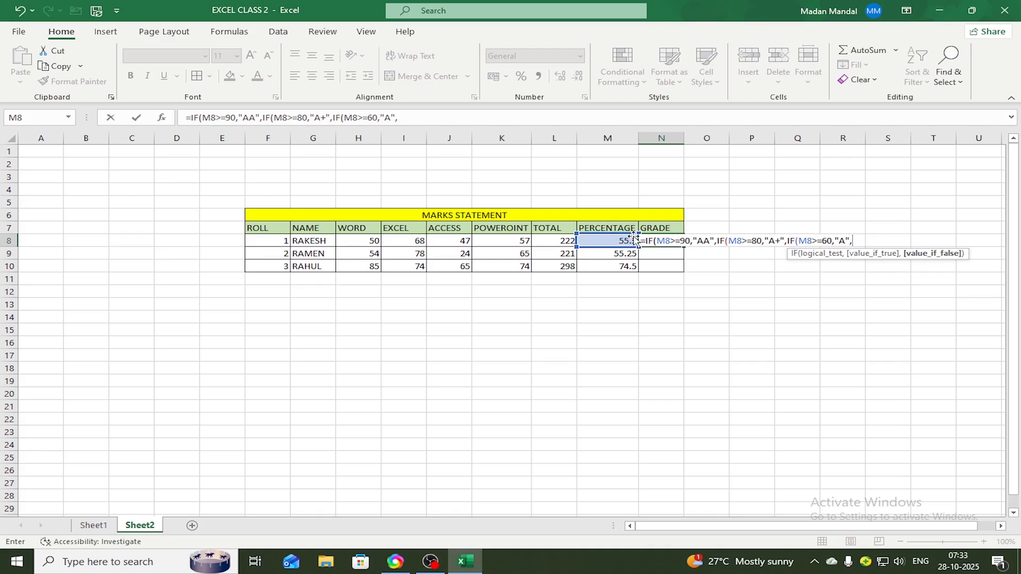
Nest a fourth IF in the N8 grade formula that returns "B" when M8>=45
type("IF")
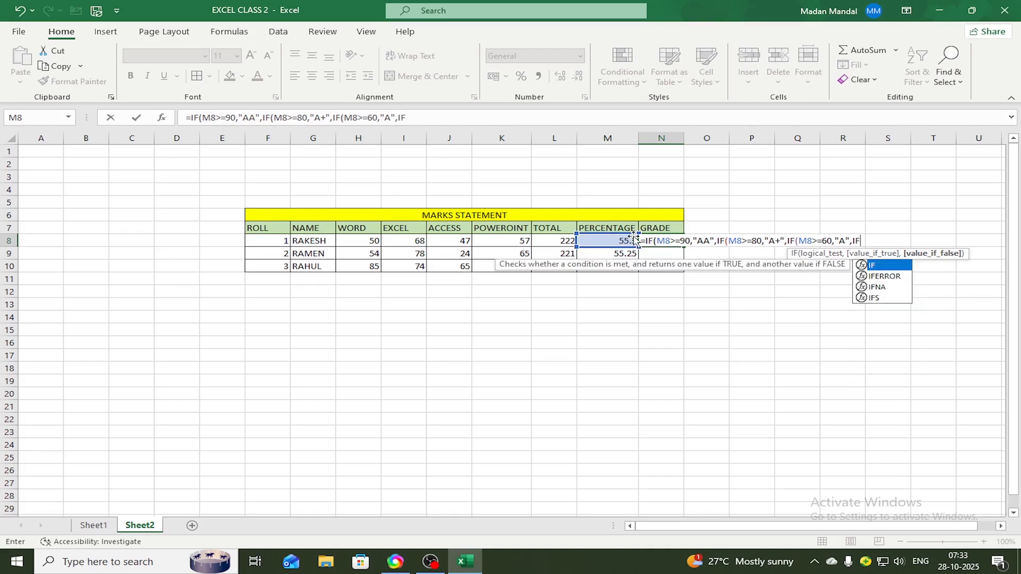
type("(")
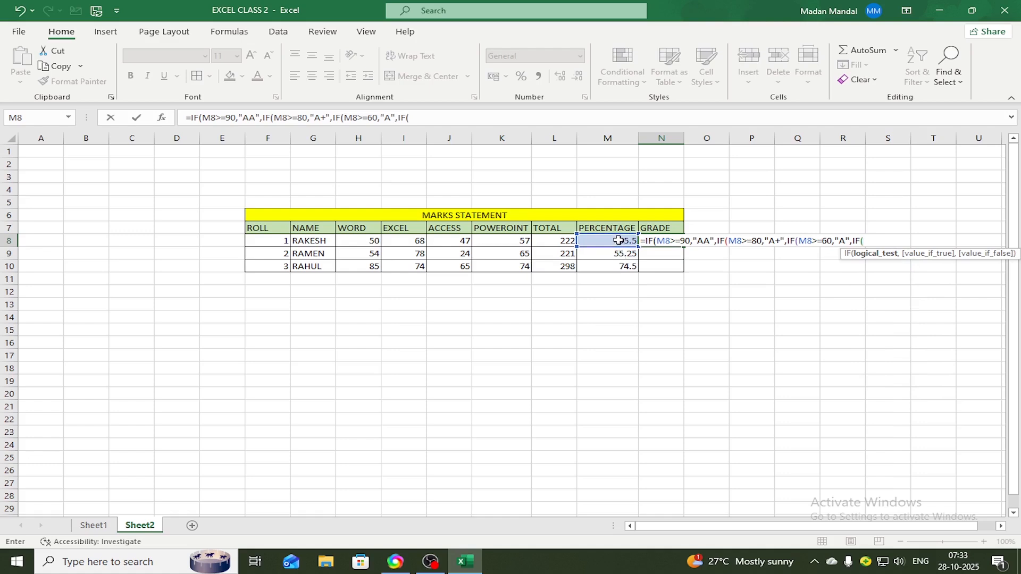
left_click(619, 240)
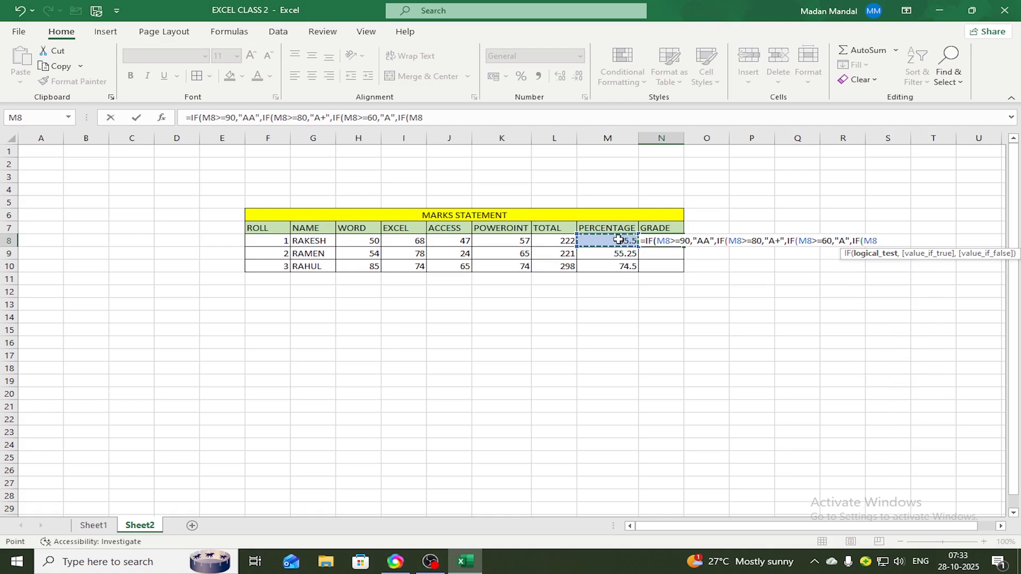
type(">=")
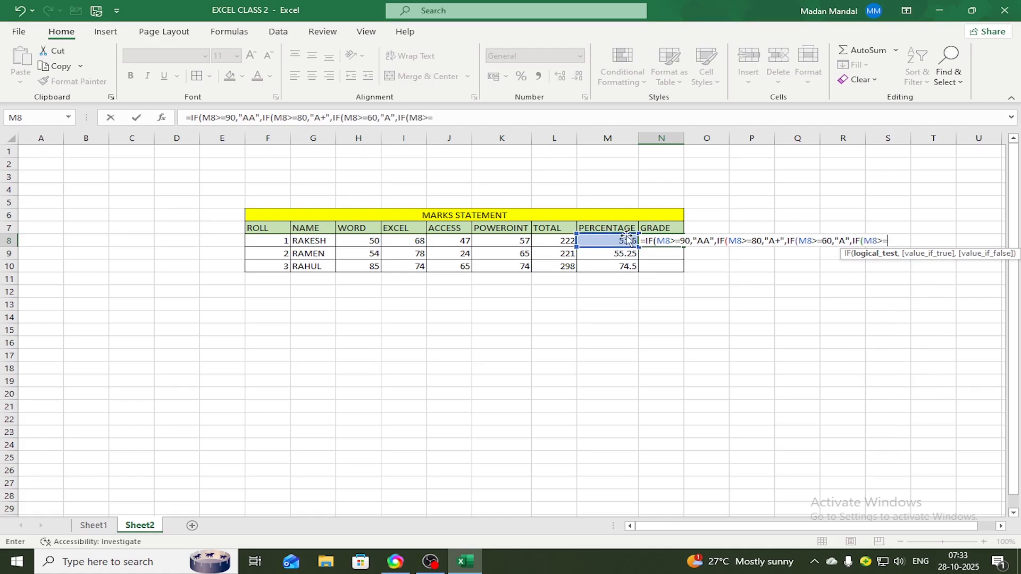
type("45")
type(",")
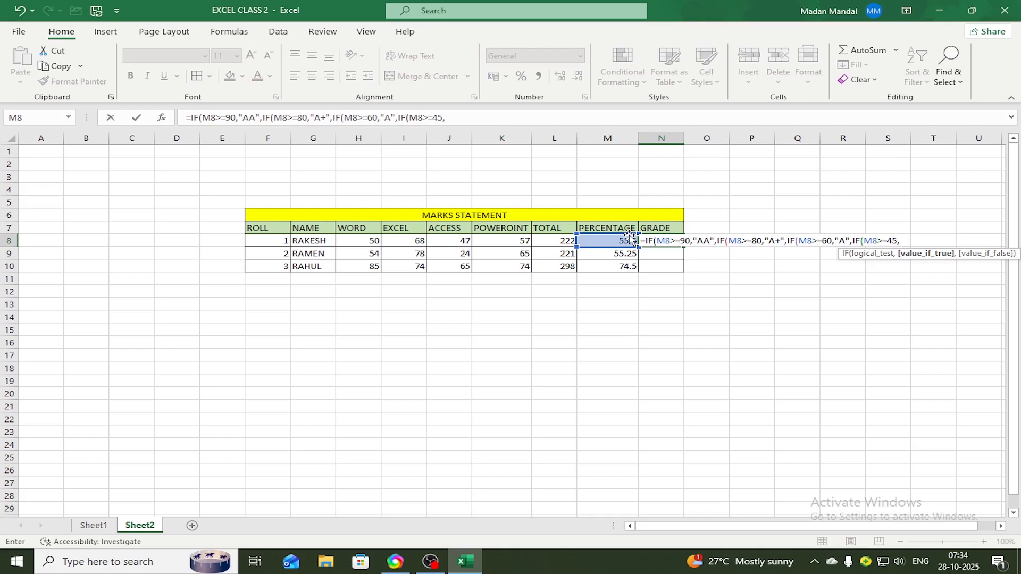
type("\"B\",")
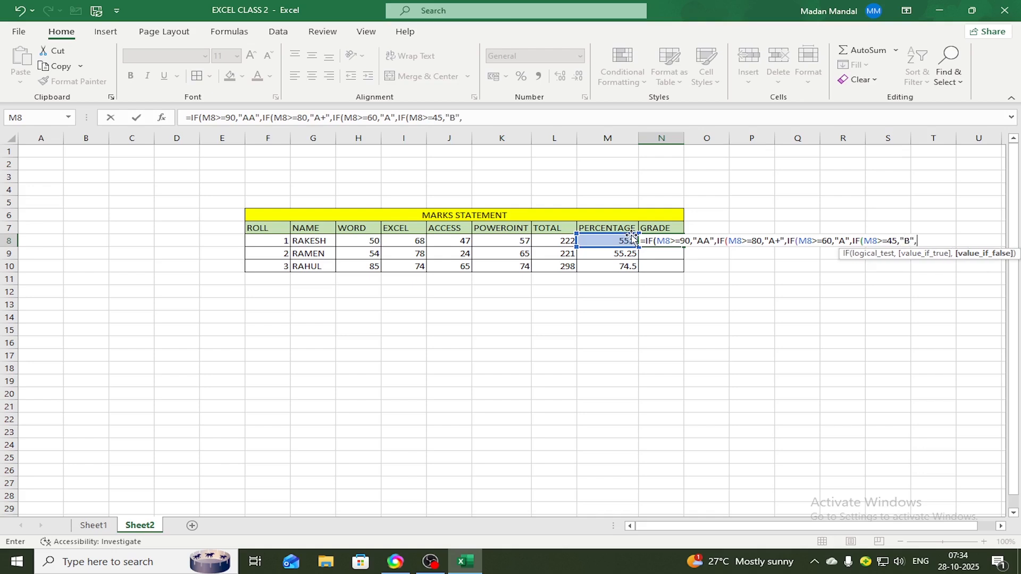
type("IF")
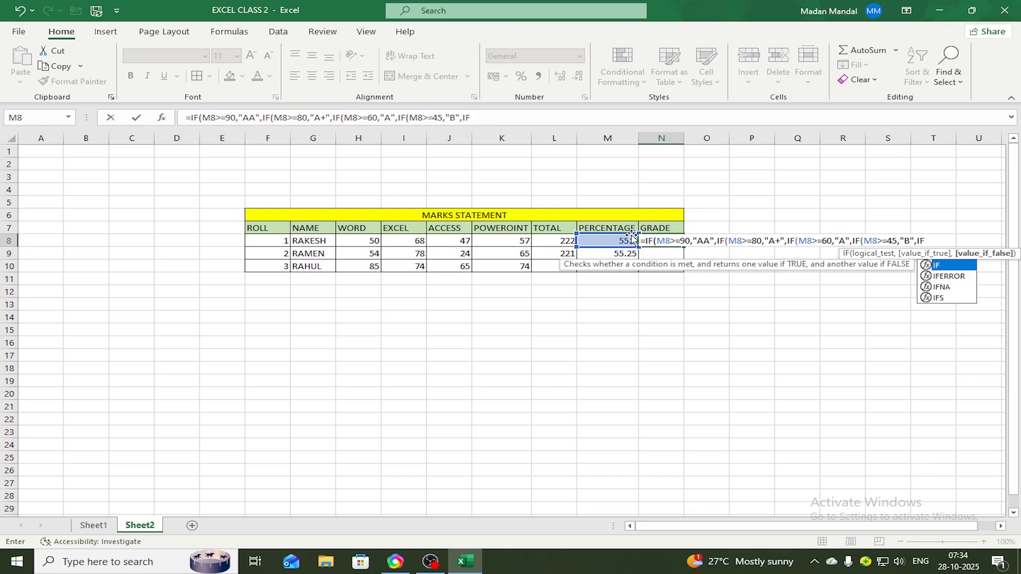
type("(")
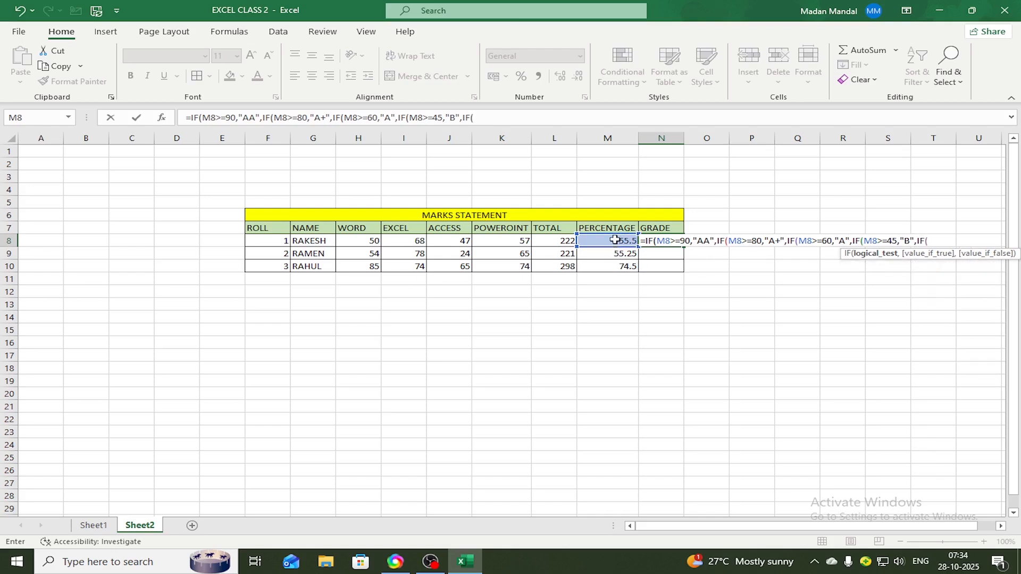
Nest a fifth IF in the N8 grade formula that returns "C" when M8>=30
left_click(615, 240)
type(">")
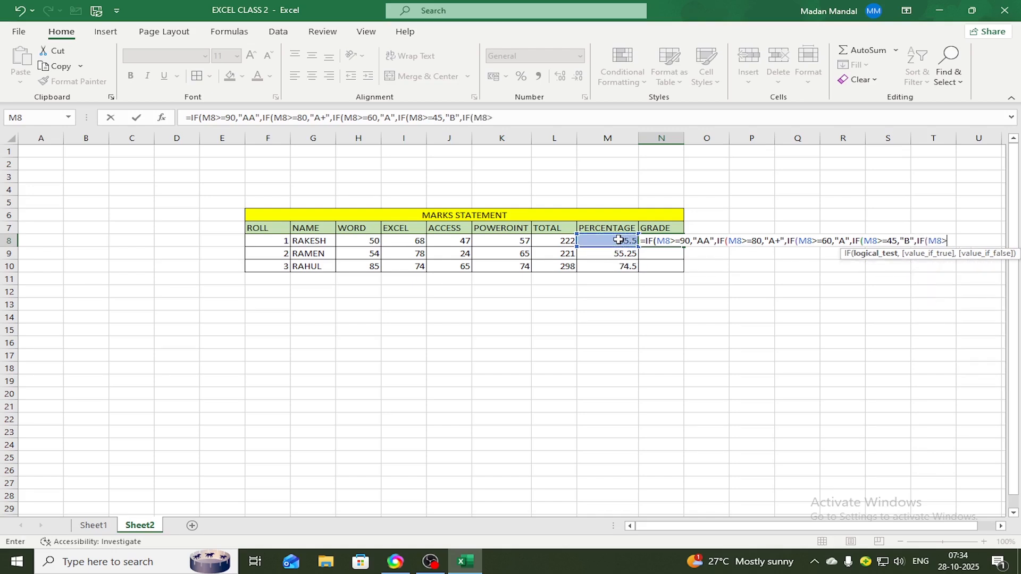
type("=30,")
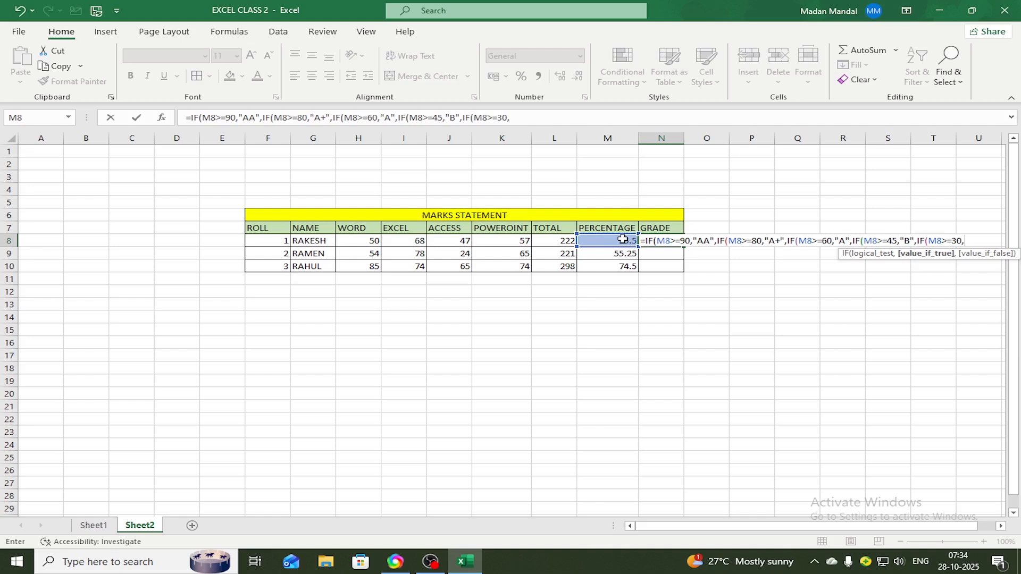
type("\"C\",")
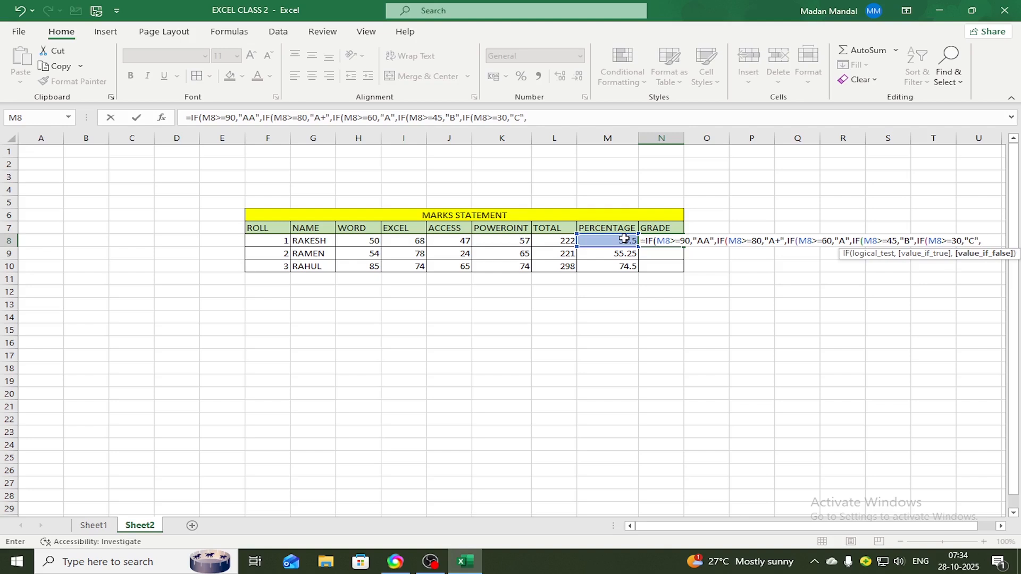
type("IF")
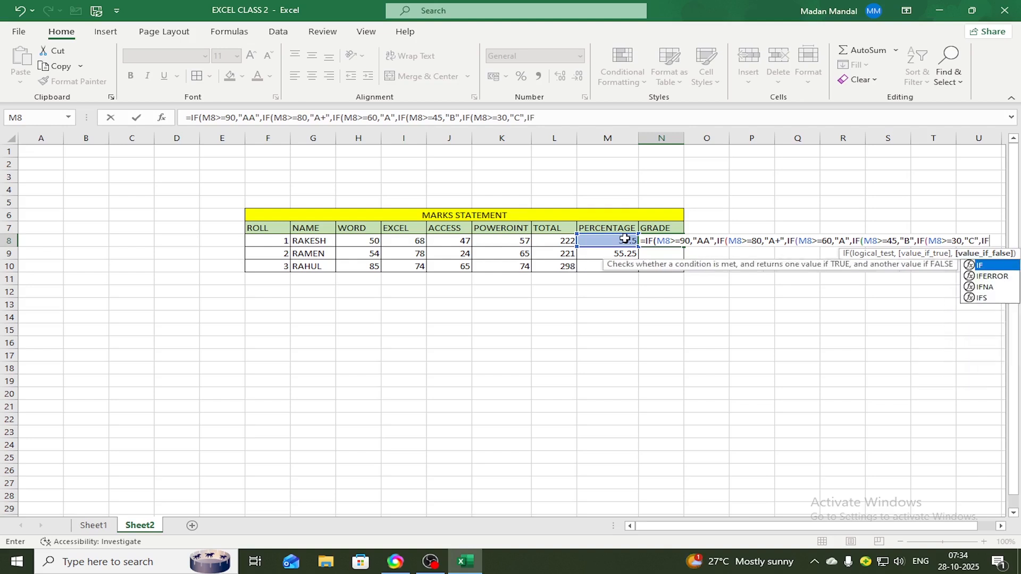
type("(")
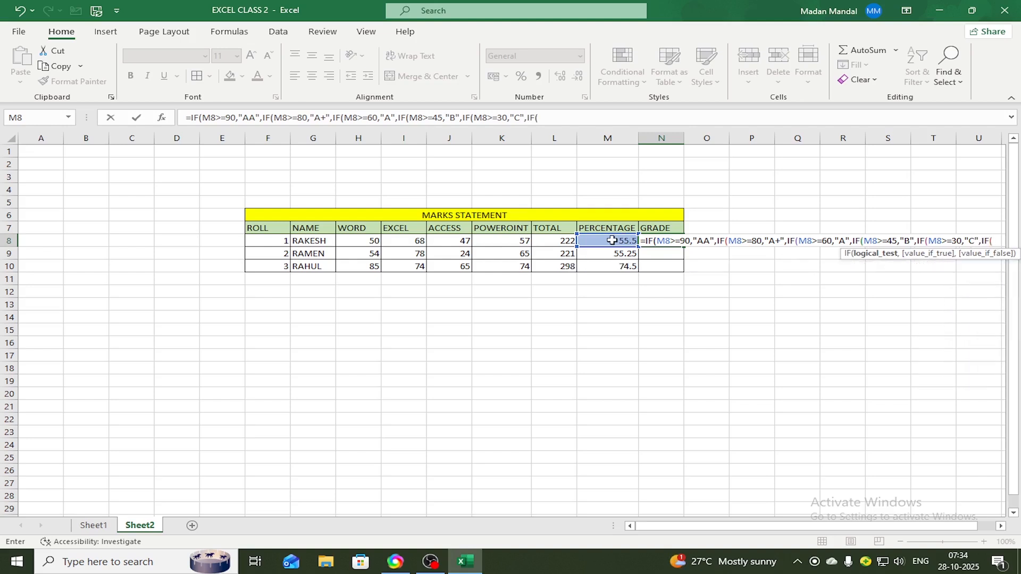
Nest a sixth IF in the N8 grade formula that returns "D" when M8<30, then close all brackets and enter the formula
left_click(615, 240)
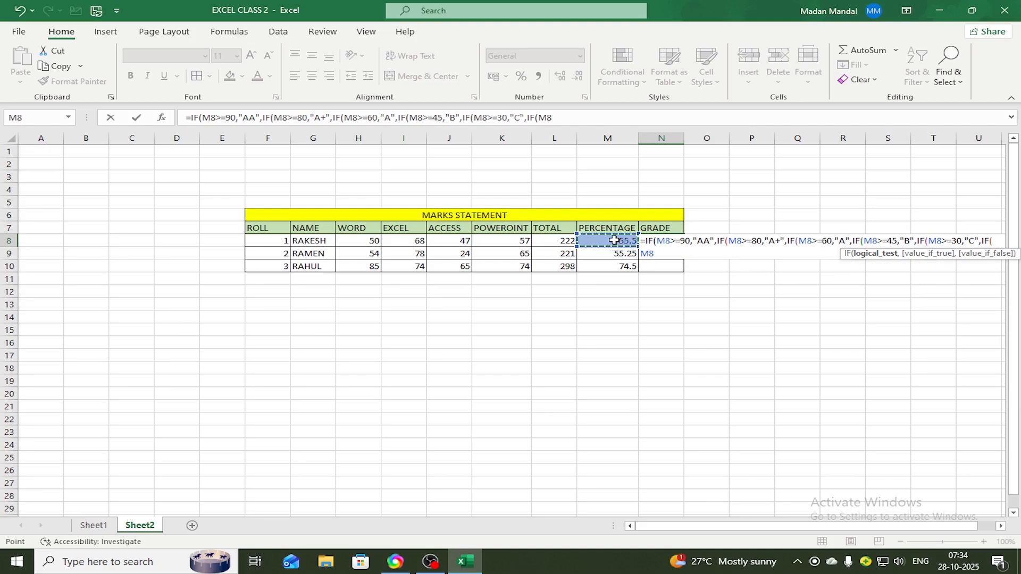
type("<")
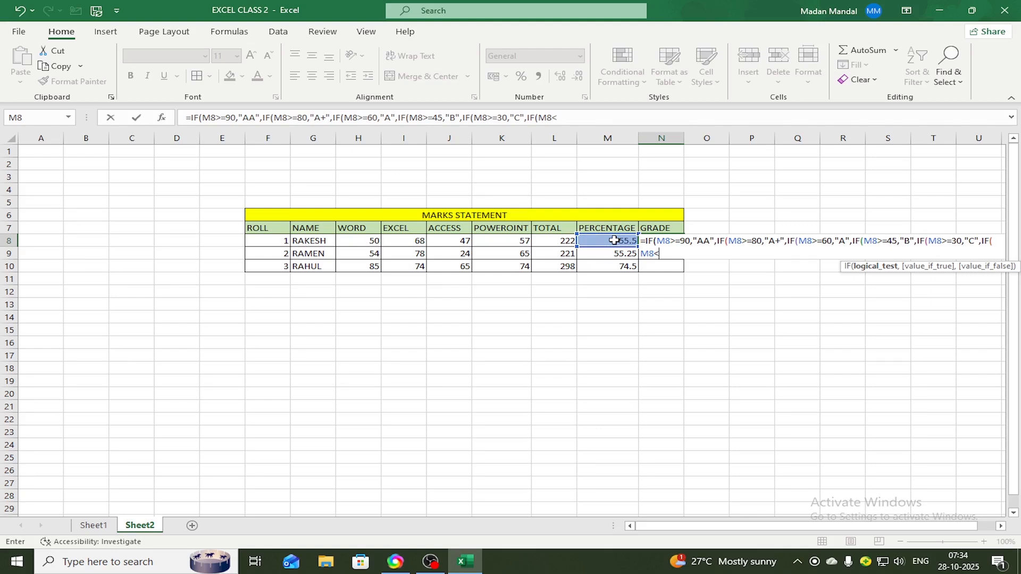
type("30")
type(",\"D")
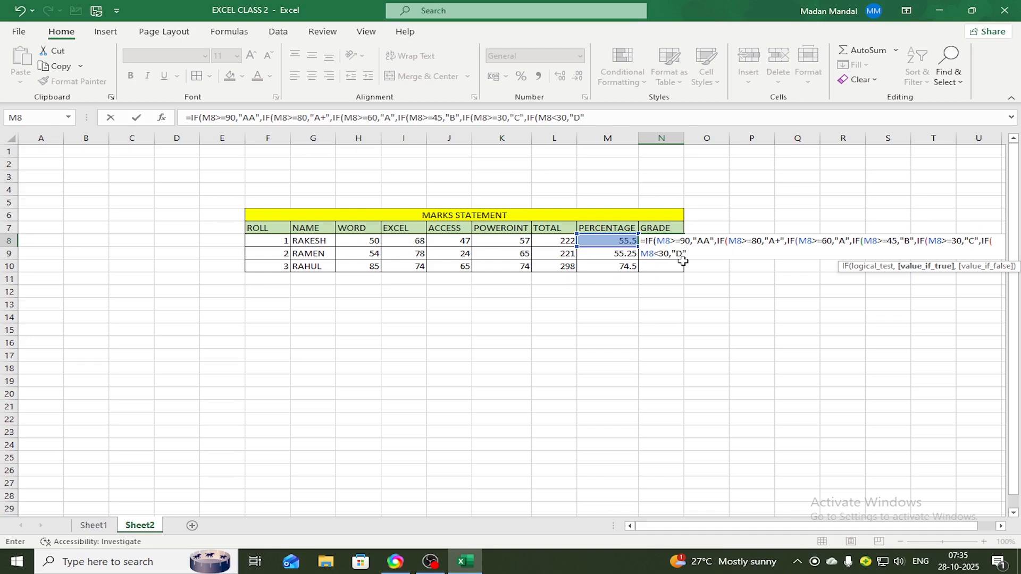
type(")")
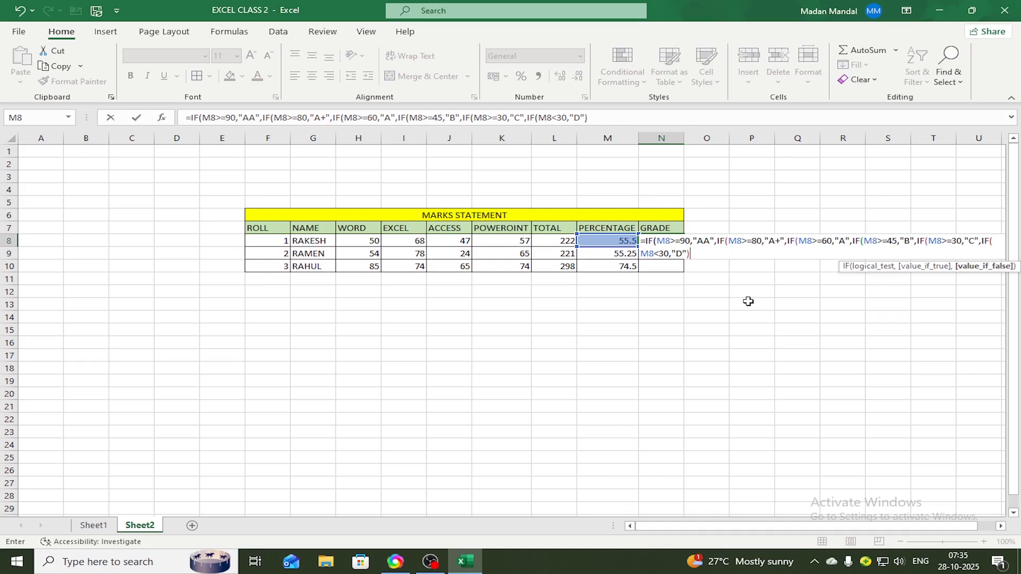
type(")))))")
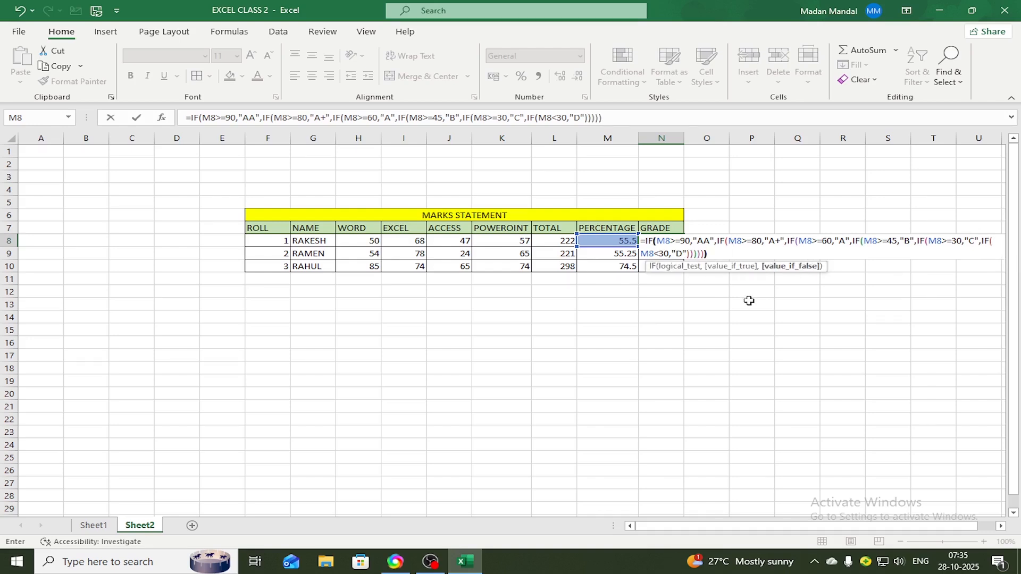
key("Return")
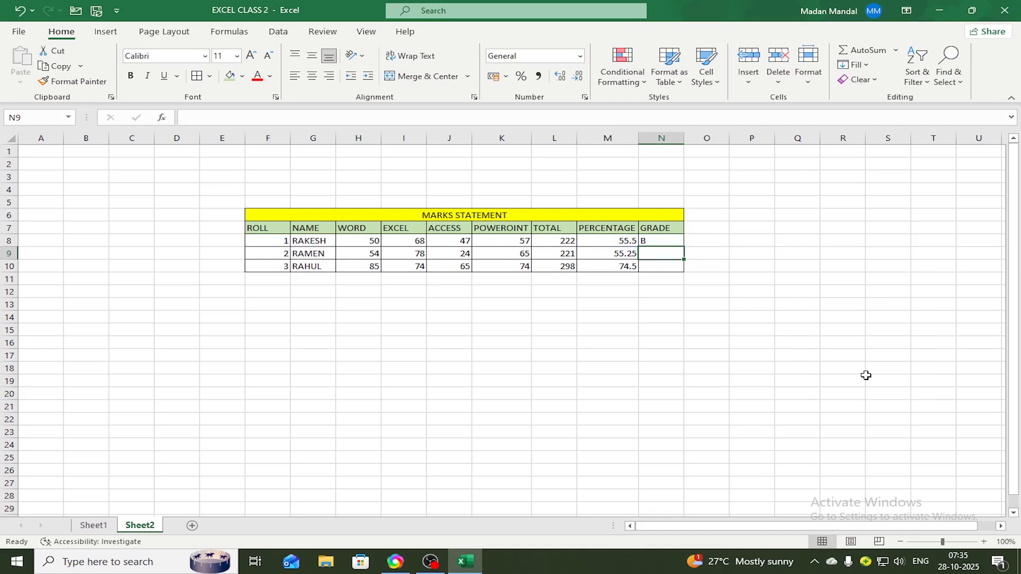
Fill the grade formula from N8 down to N10
key("Down")
key("Down")
key("Down")
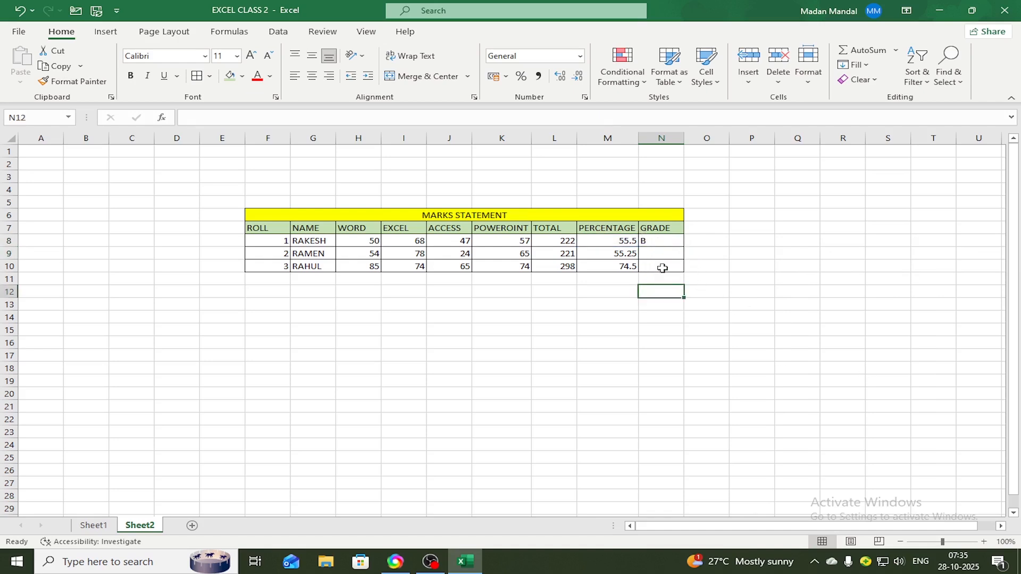
left_click(662, 241)
left_click_drag(686, 247, 688, 272)
left_click(716, 303)
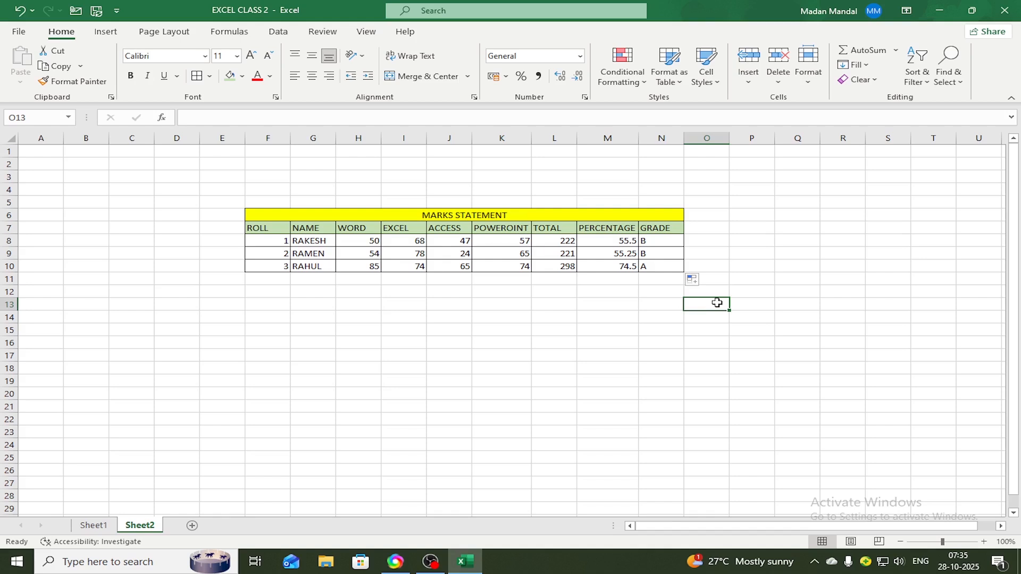
Center the contents of the whole marks statement table, F6:N10, horizontally
left_click_drag(276, 217, 600, 264)
left_click(606, 316)
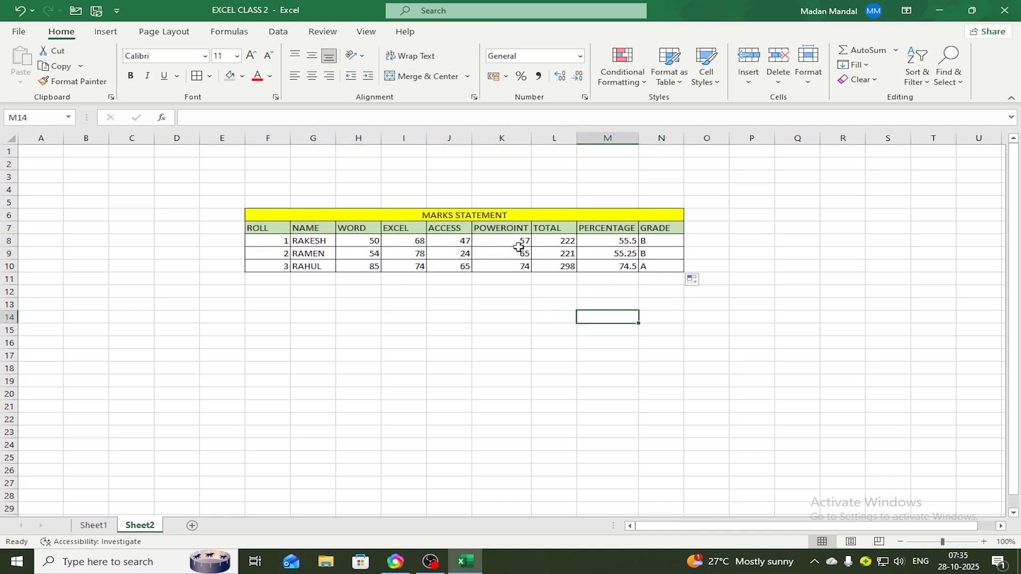
left_click_drag(296, 213, 611, 264)
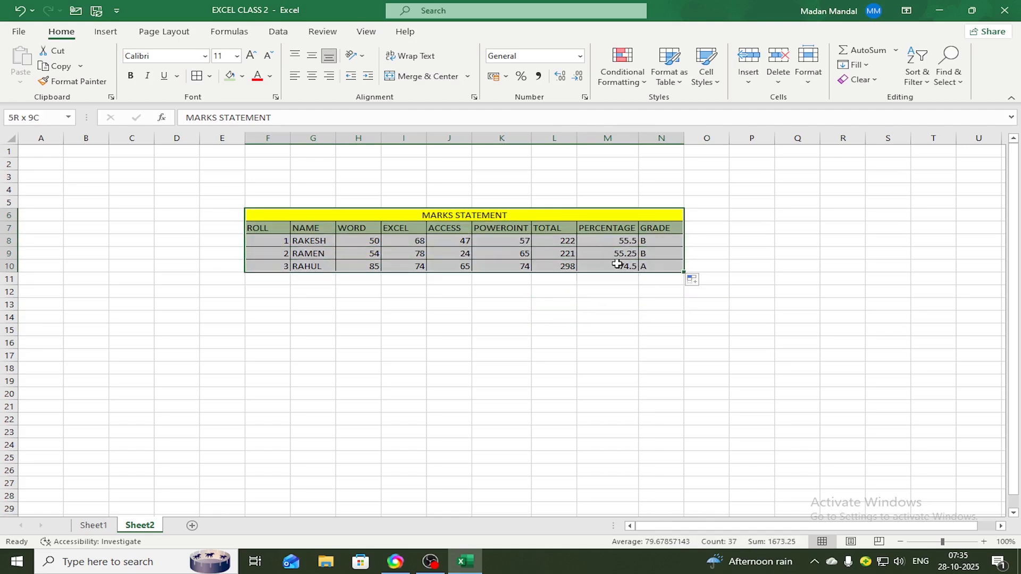
left_click(312, 76)
left_click(313, 76)
left_click(595, 407)
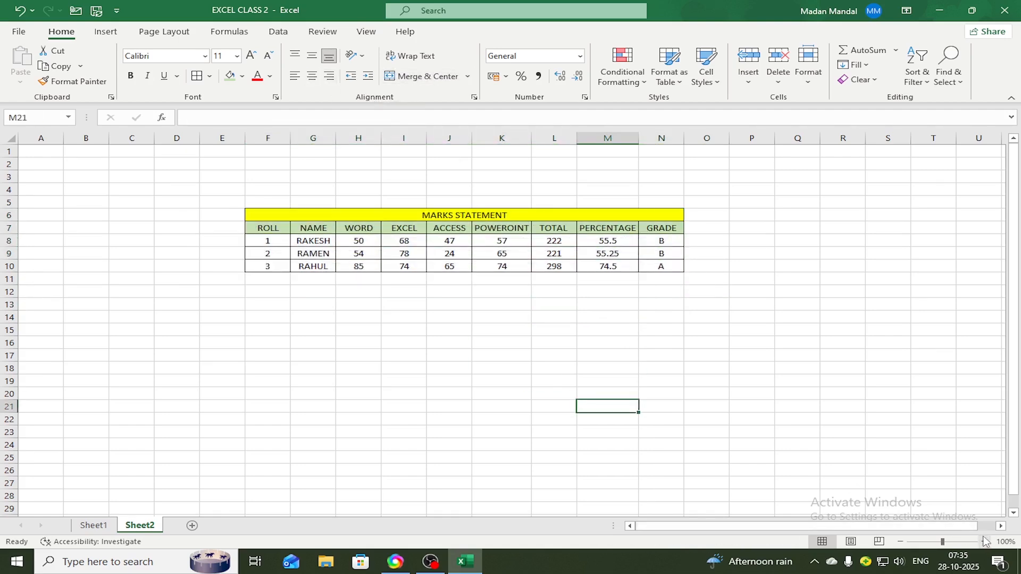
left_click(984, 541)
left_click(984, 541)
left_click(984, 541)
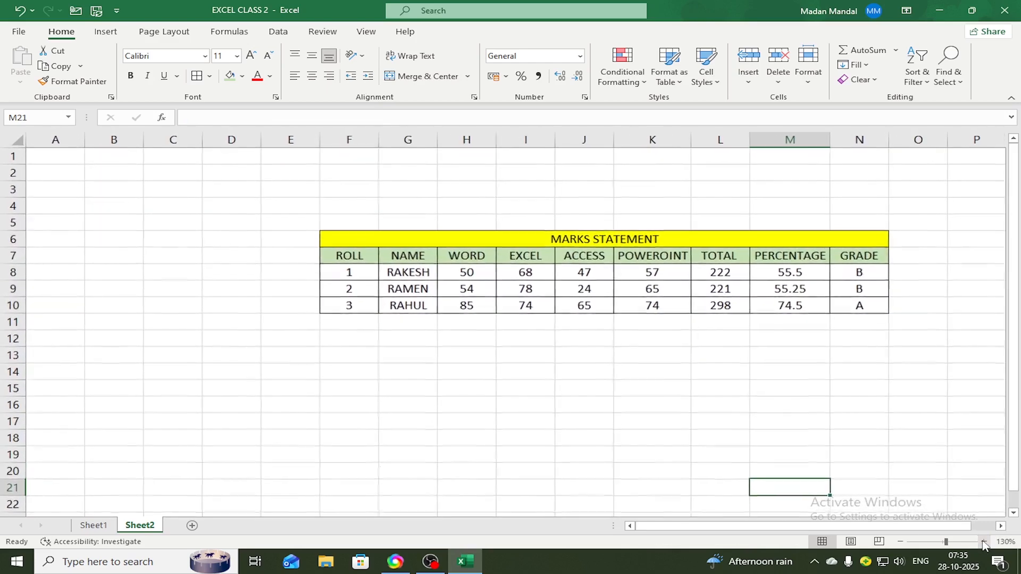
left_click_drag(764, 526, 807, 529)
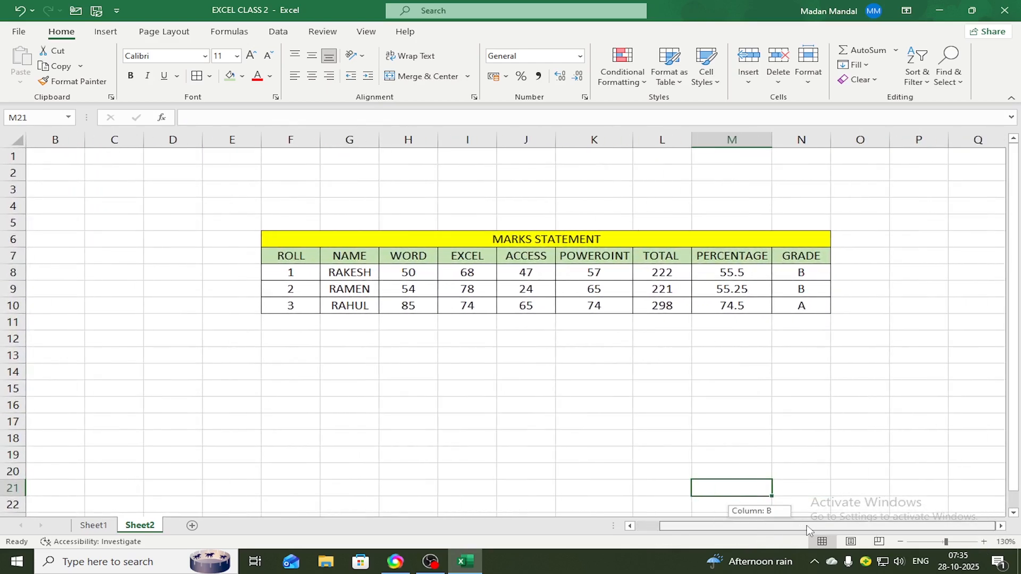
left_click(719, 434)
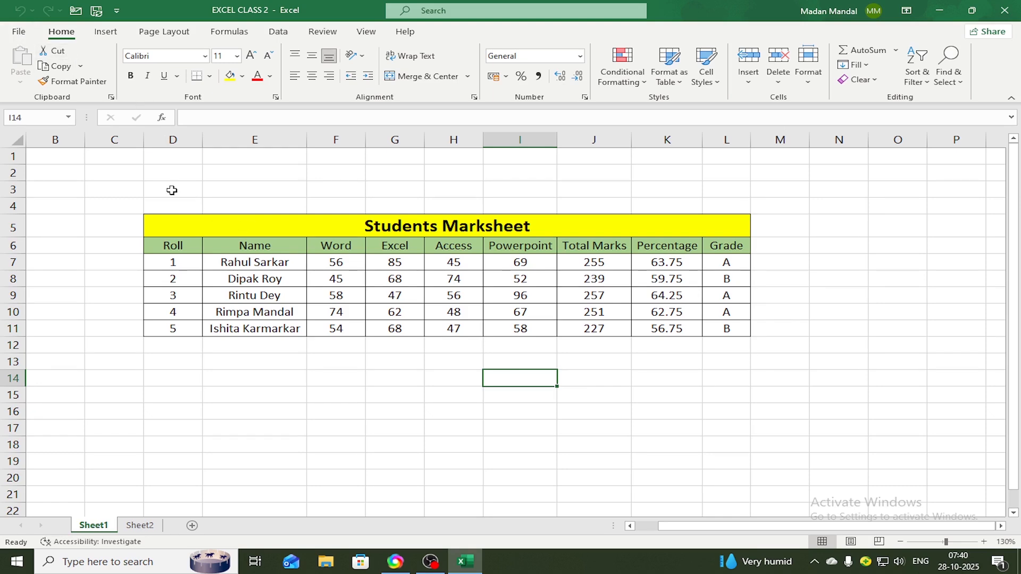
Save the workbook under its current name and open the Save As dialog for a location on This PC
left_click(20, 33)
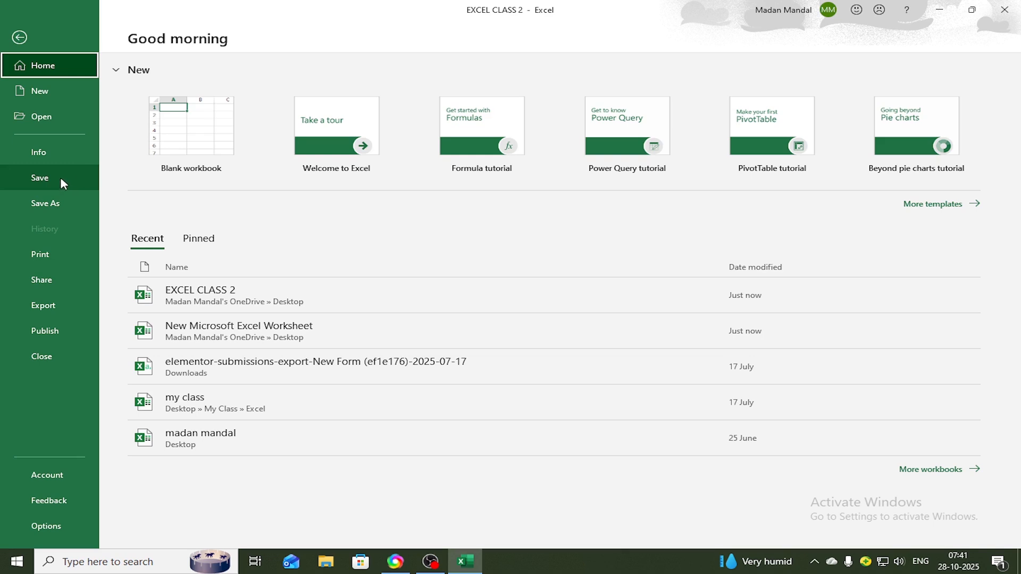
left_click(59, 177)
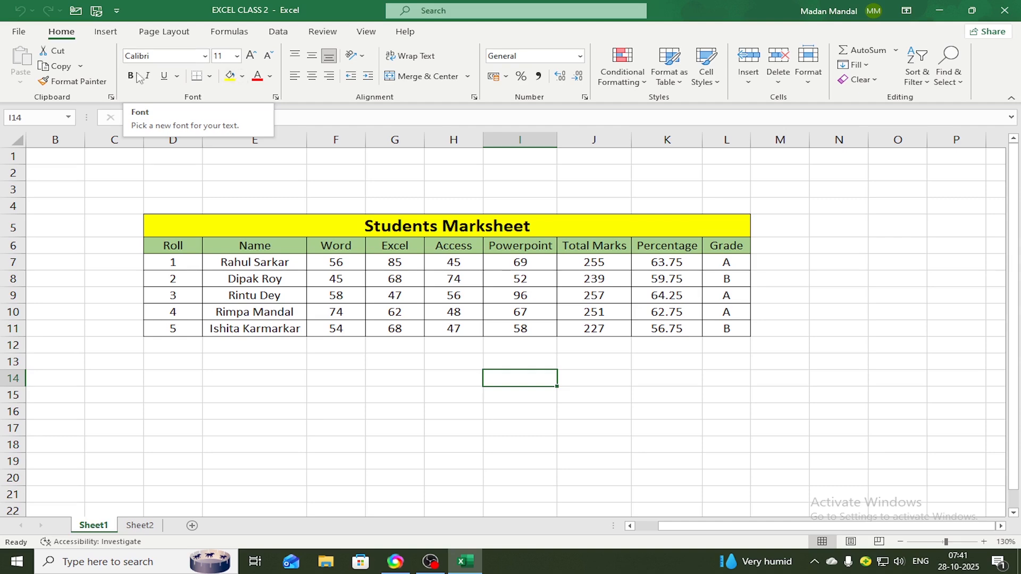
left_click(19, 33)
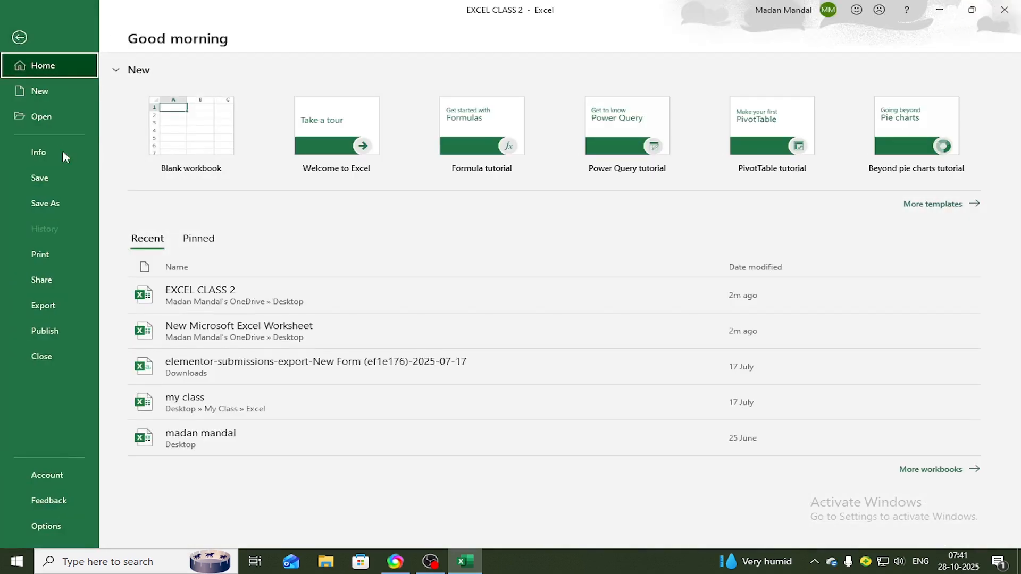
left_click(51, 202)
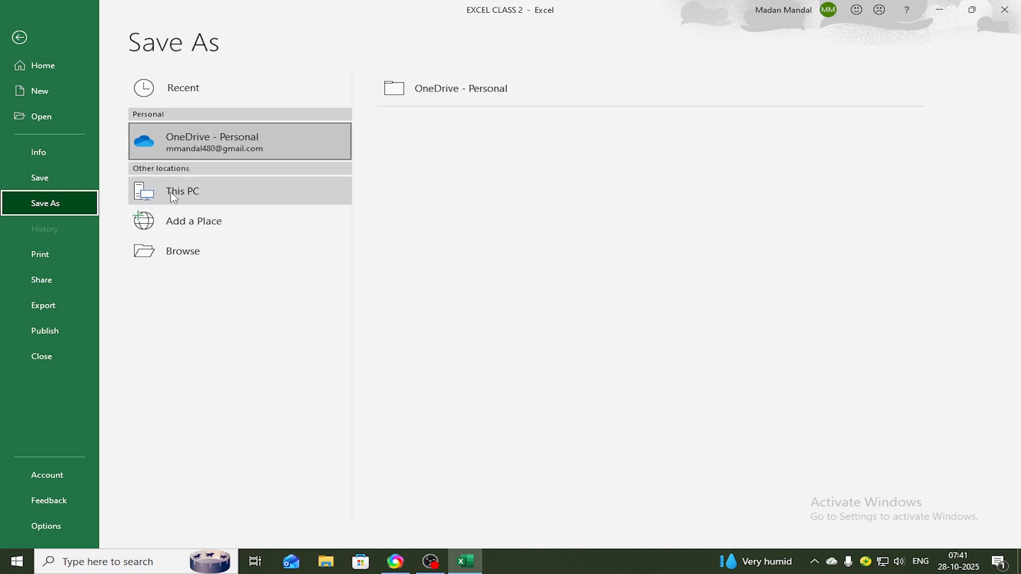
left_click(194, 195)
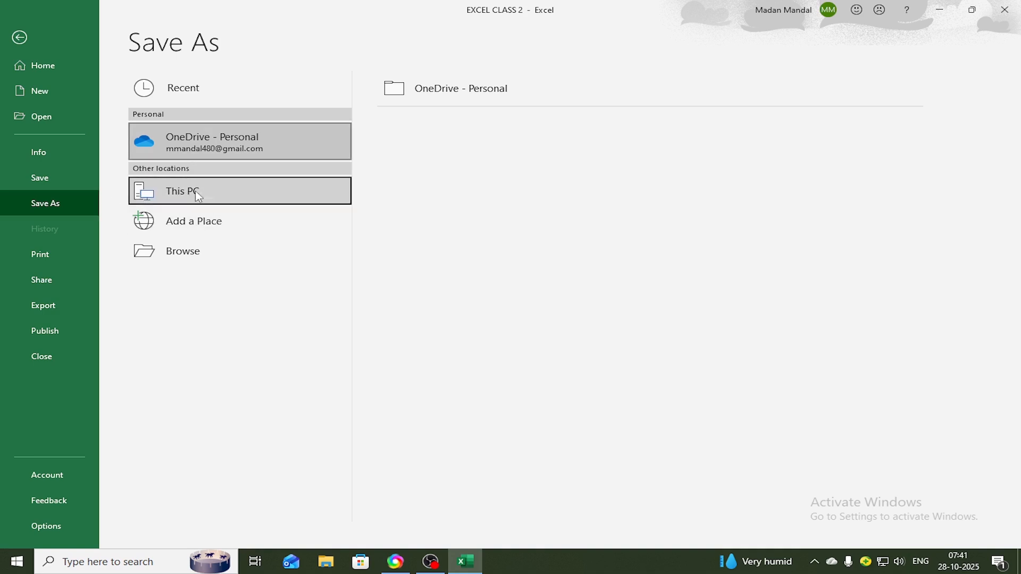
left_click(196, 195)
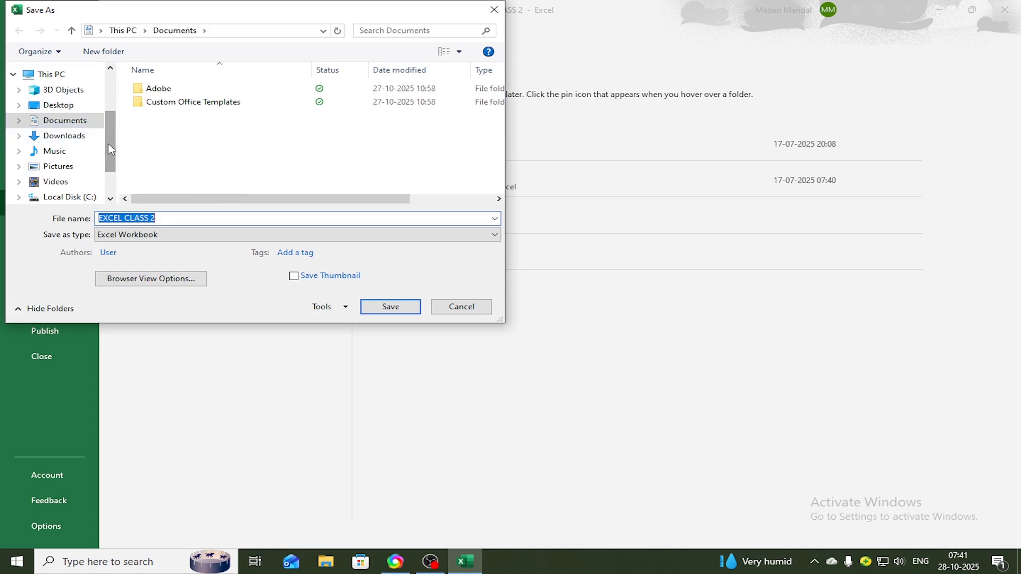
scroll(111, 149, "down", 2)
left_click(83, 178)
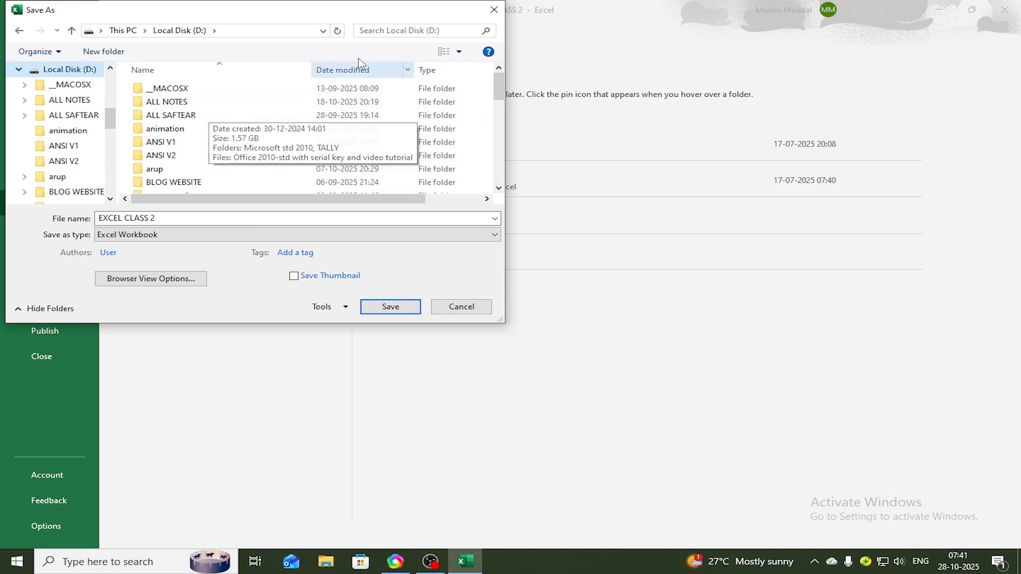
left_click(19, 31)
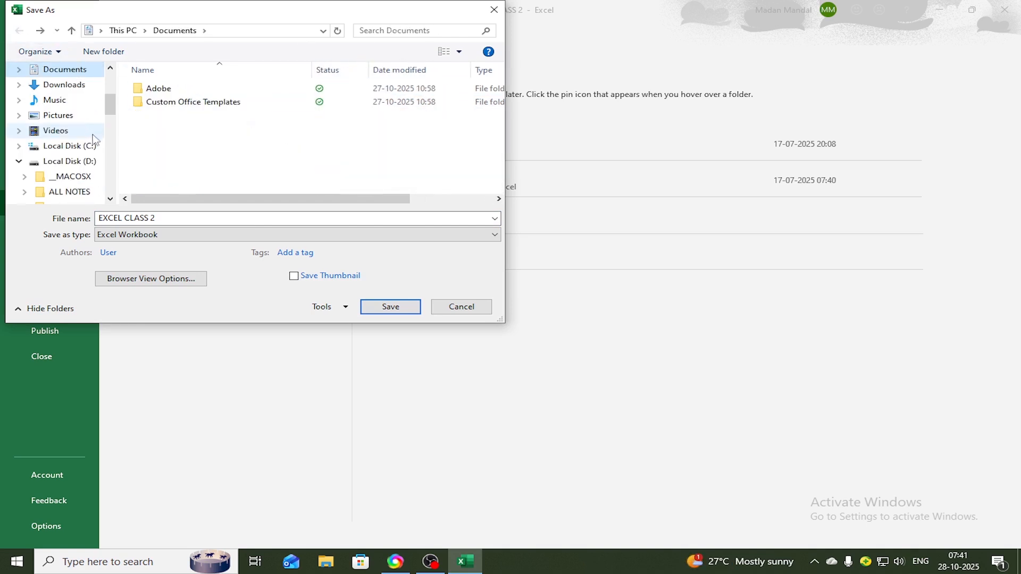
Choose the Desktop folder as the save location for the workbook copy
scroll(110, 86, "up", 3)
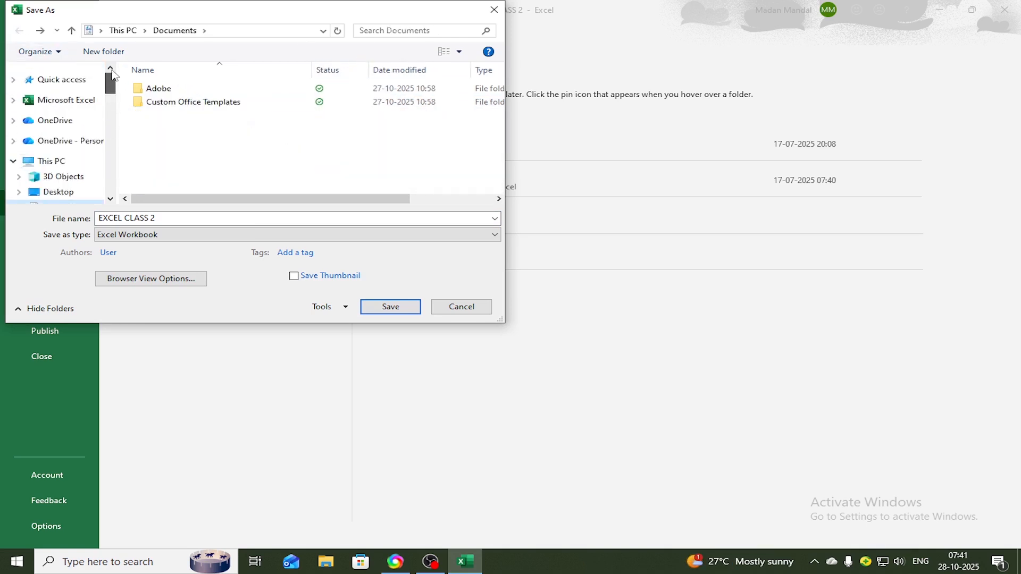
left_click_drag(113, 75, 116, 96)
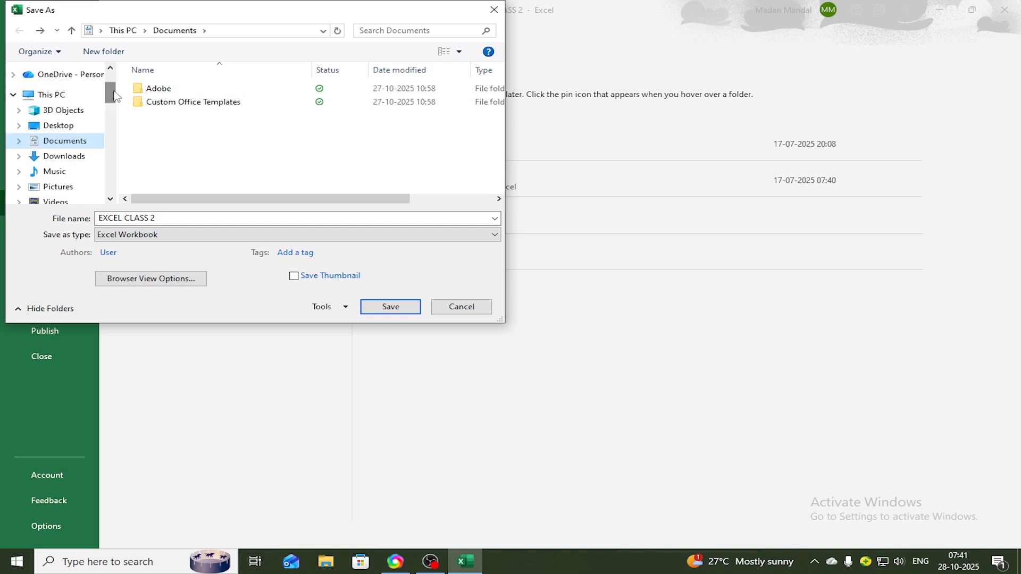
left_click(53, 126)
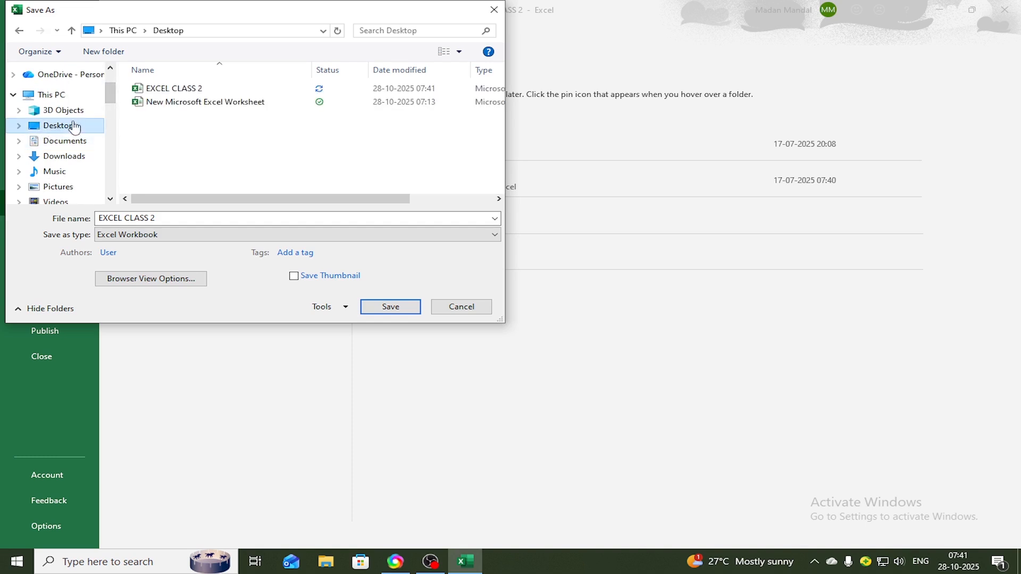
Save the workbook copy under the file name MY 2ND CLASS and close the workbook
left_click(183, 215)
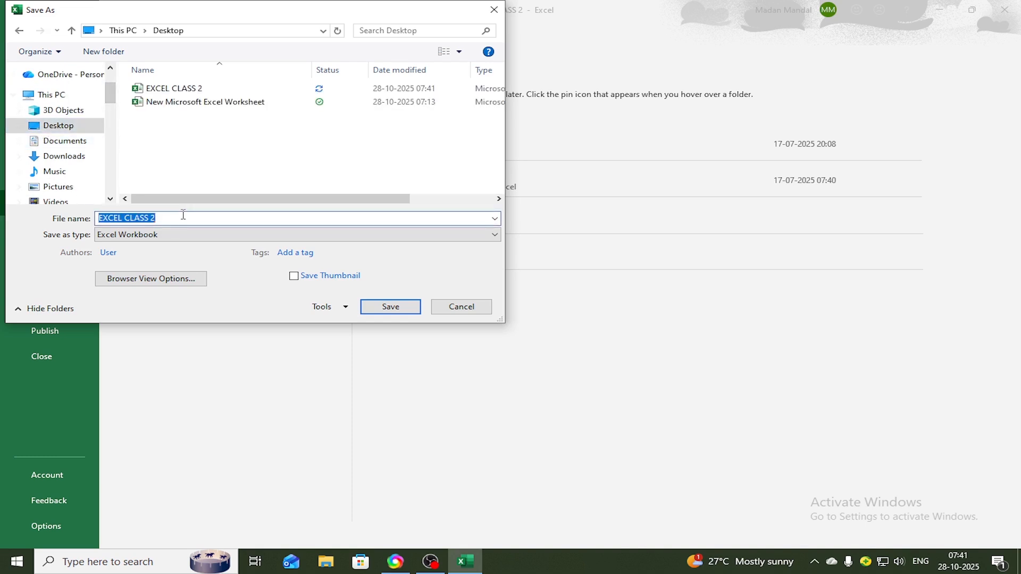
key("BackSpace")
type("M")
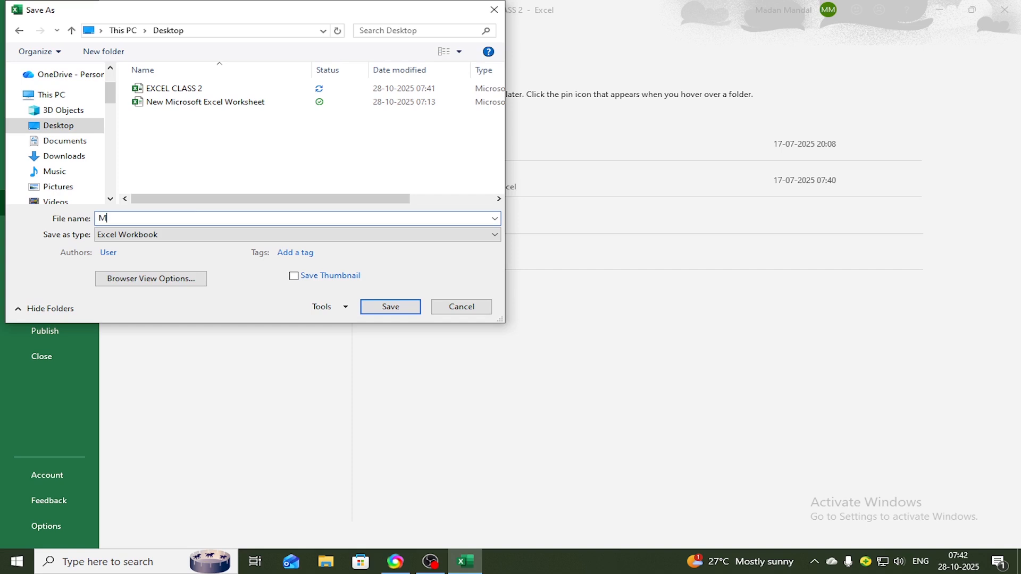
type("Y 2ND CLASS")
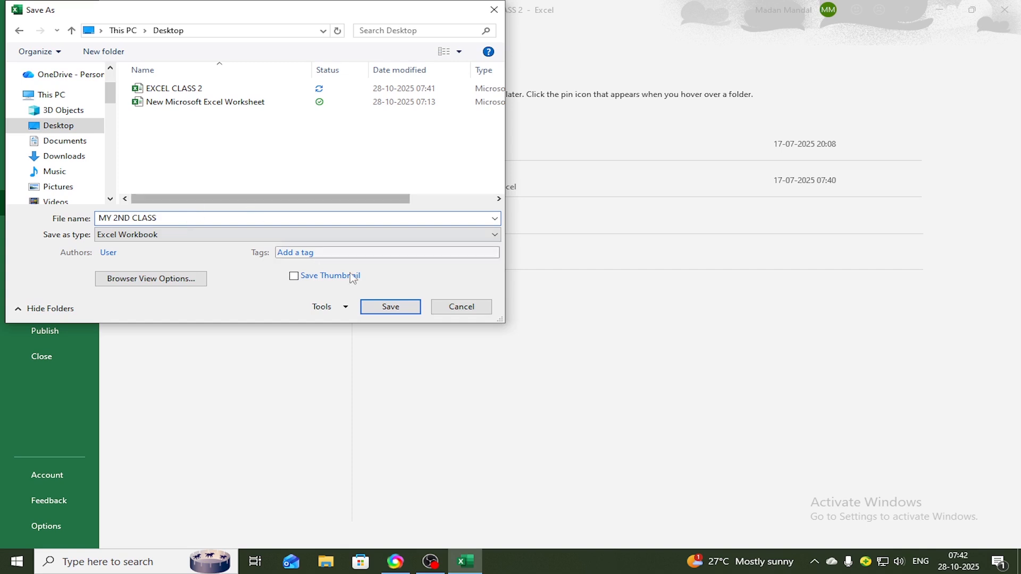
left_click(401, 313)
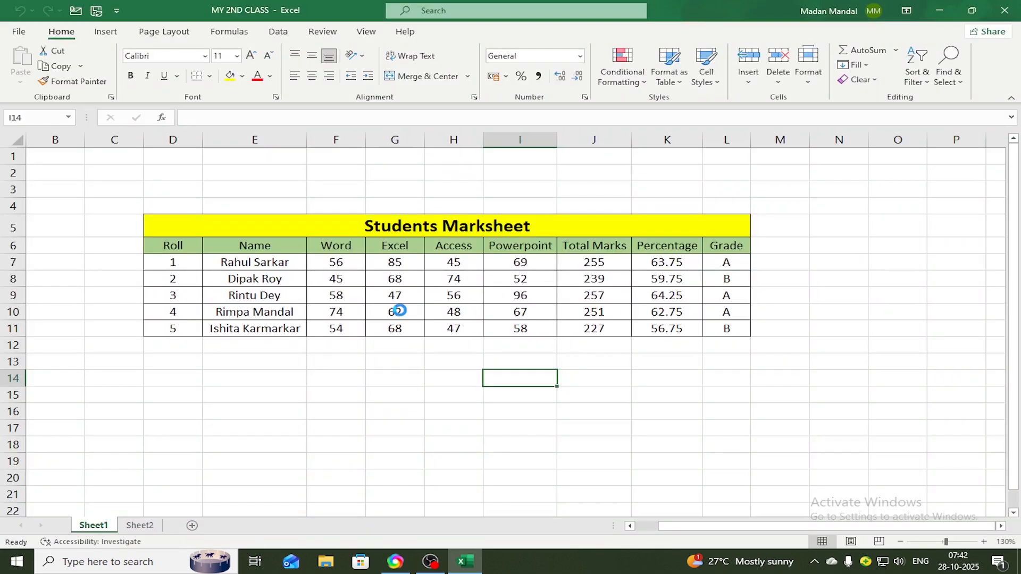
left_click(1005, 10)
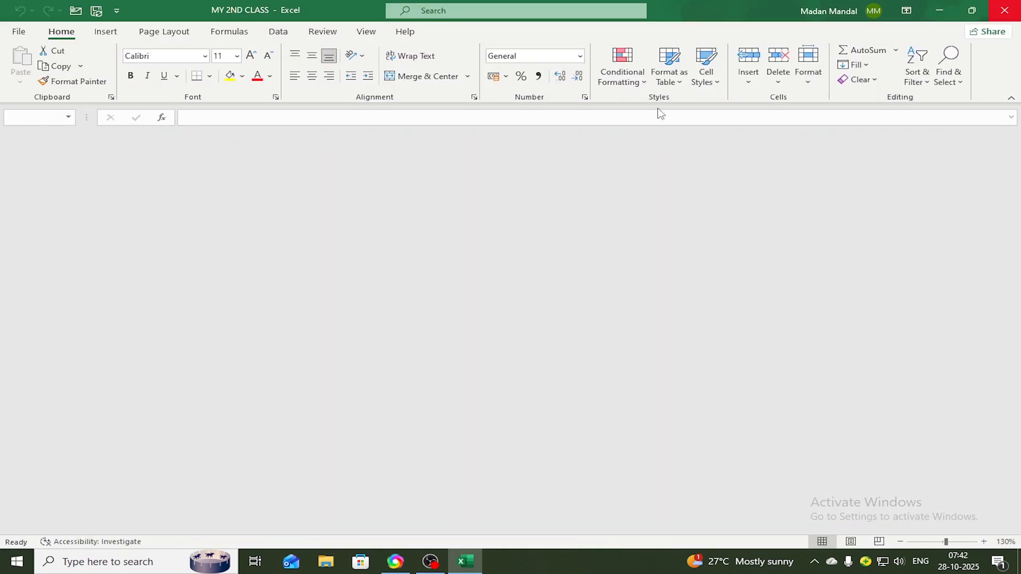